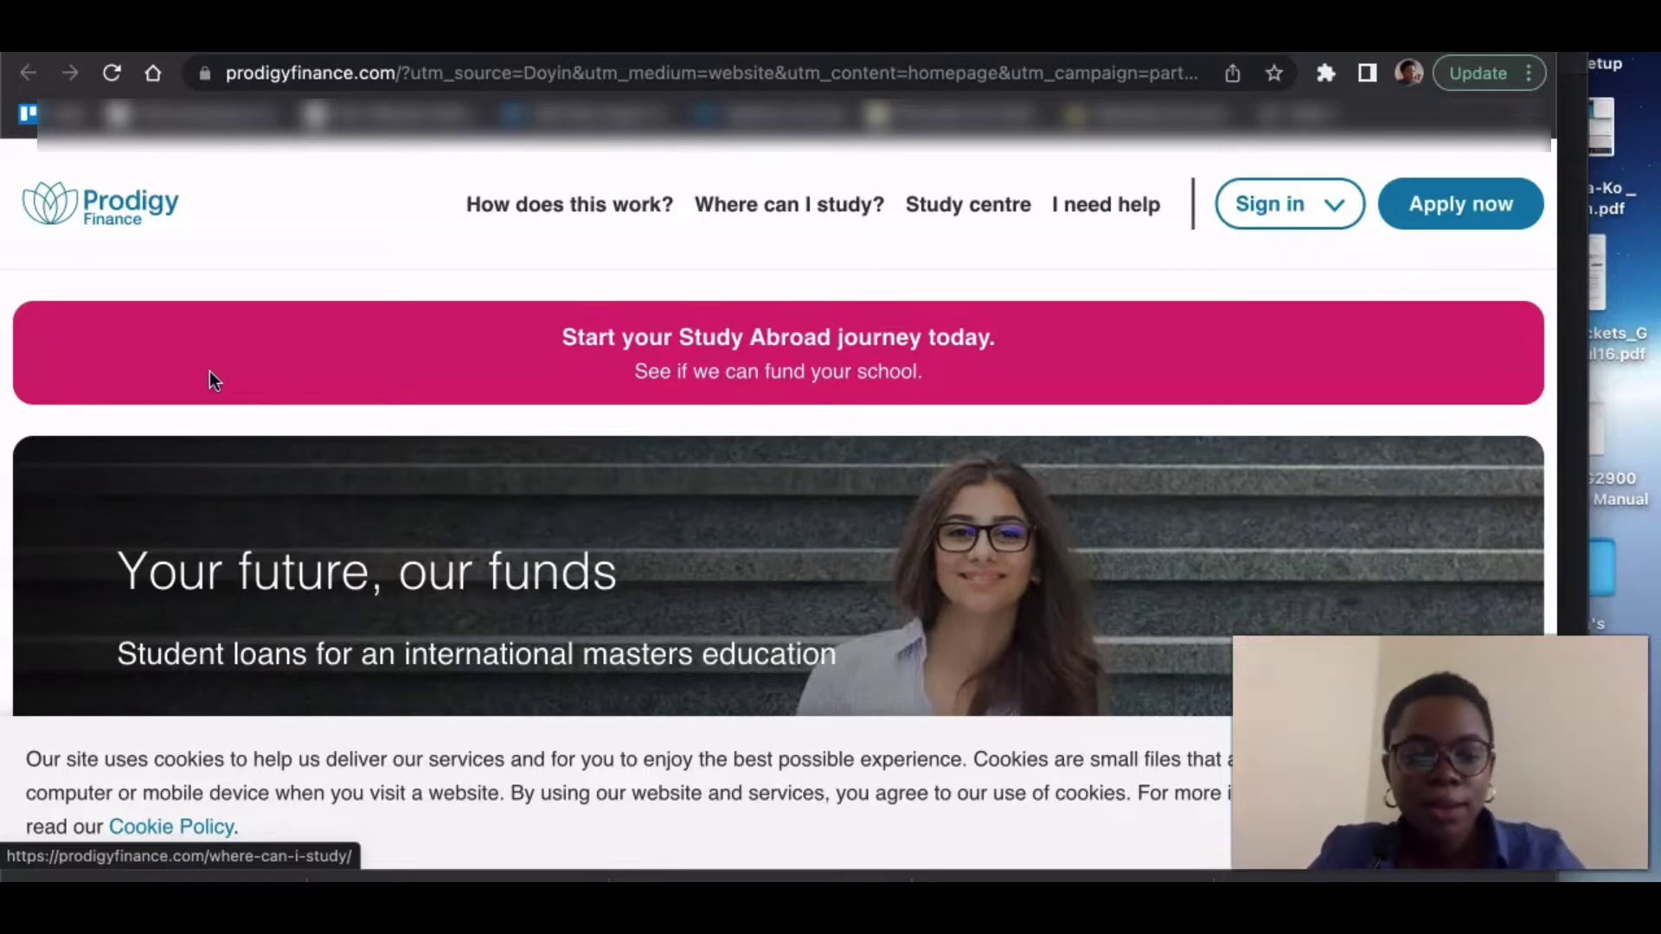
{"action": "scroll", "coordinate": [210, 372], "scroll_direction": "down", "scroll_amount": 1}
{"action": "scroll", "coordinate": [209, 372], "scroll_direction": "down", "scroll_amount": 3}
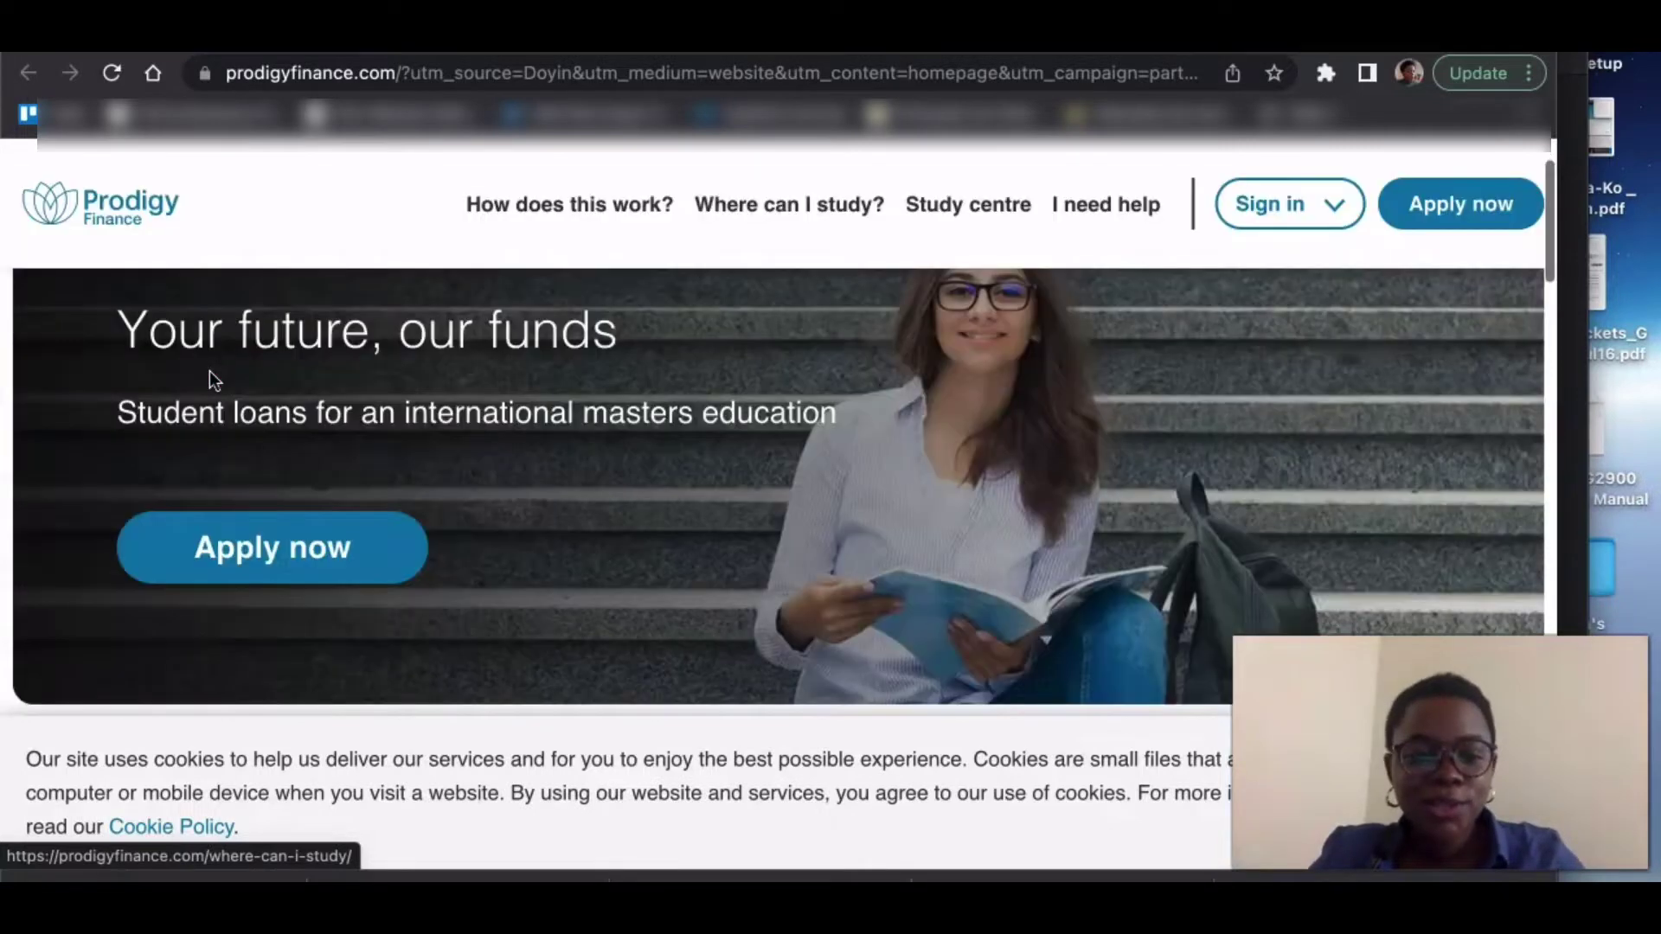
{"action": "scroll", "coordinate": [209, 372], "scroll_direction": "up", "scroll_amount": 4}
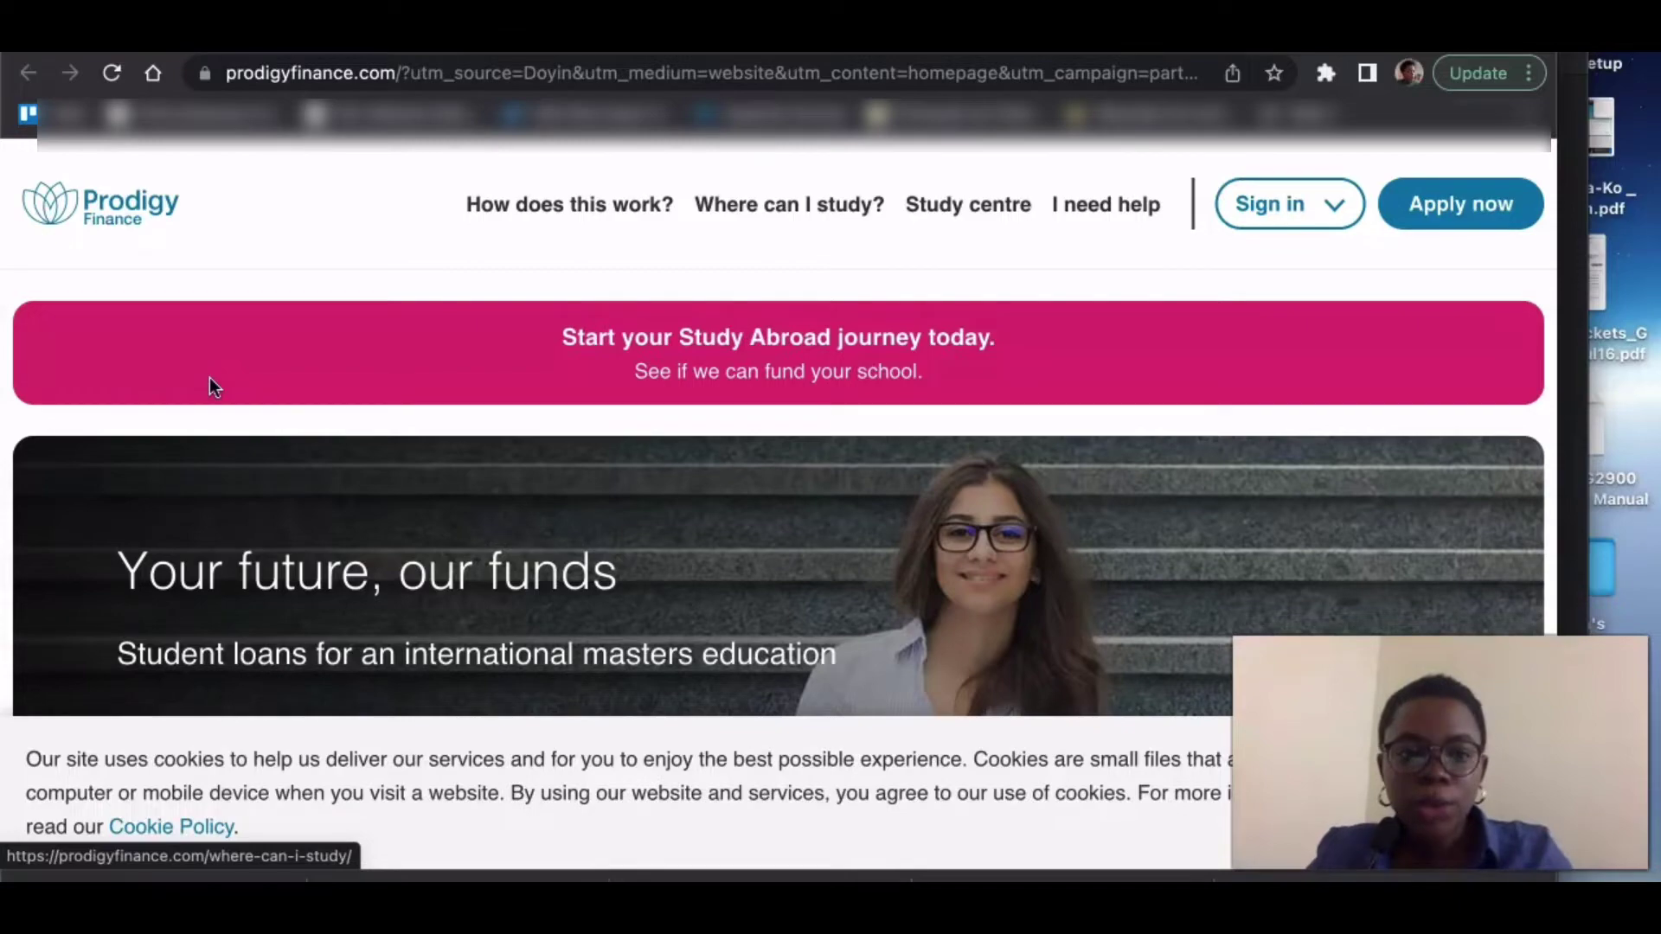
{"action": "scroll", "coordinate": [210, 377], "scroll_direction": "down", "scroll_amount": 1}
{"action": "scroll", "coordinate": [209, 377], "scroll_direction": "up", "scroll_amount": 1}
{"action": "scroll", "coordinate": [209, 378], "scroll_direction": "down", "scroll_amount": 3}
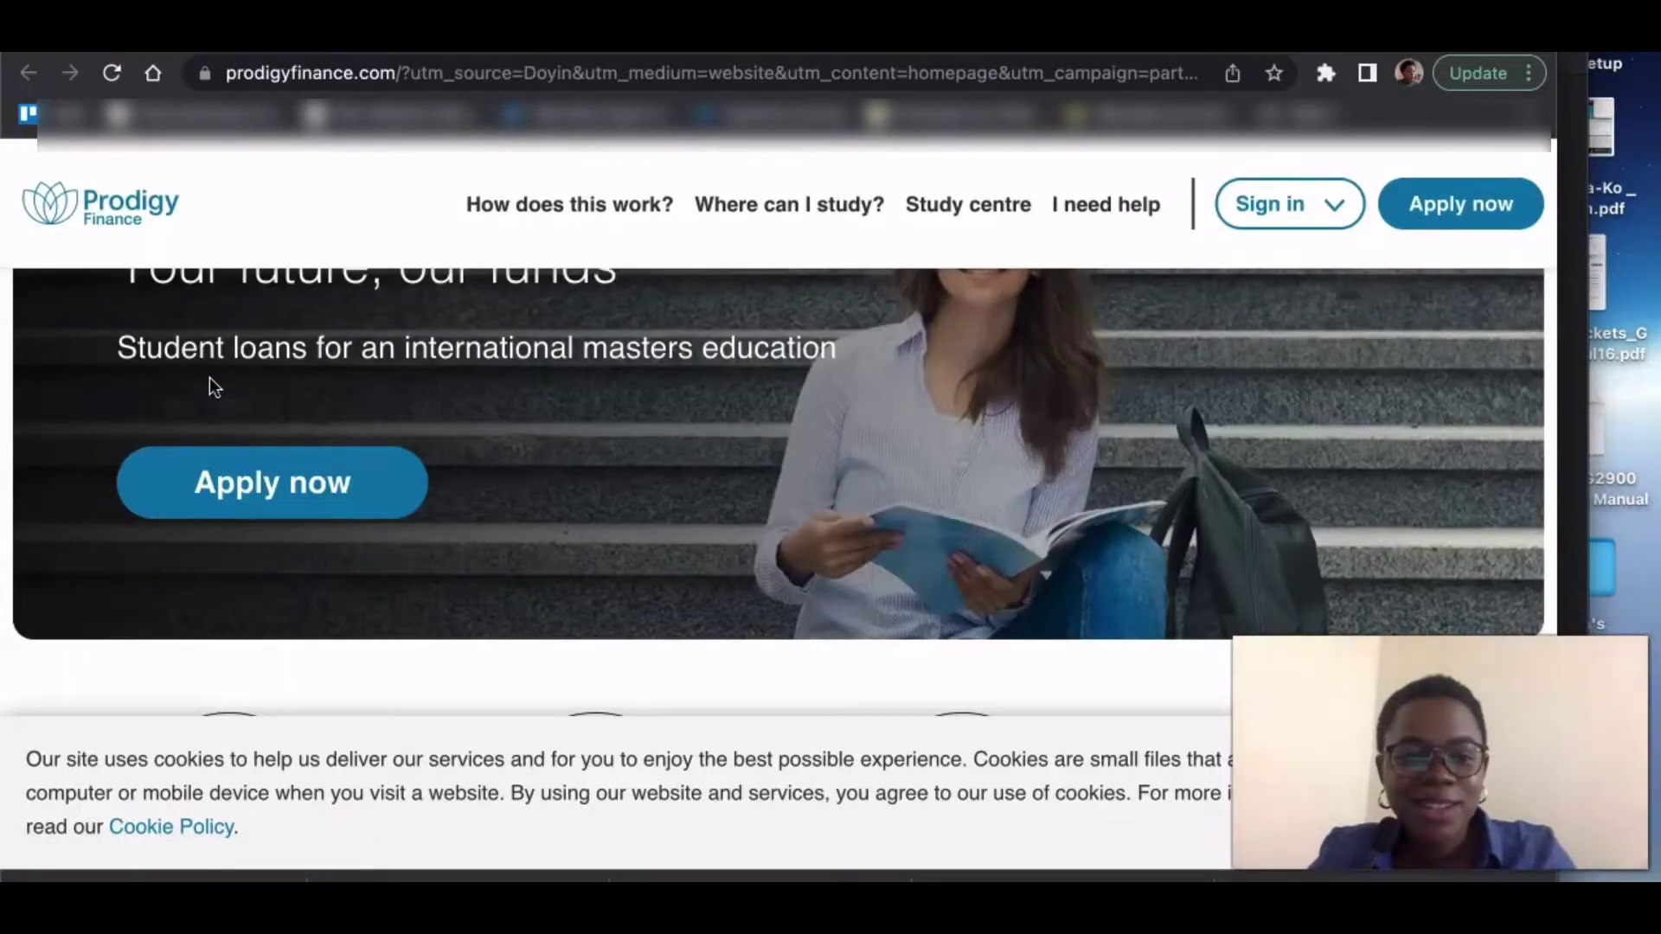
{"action": "scroll", "coordinate": [209, 377], "scroll_direction": "down", "scroll_amount": 2}
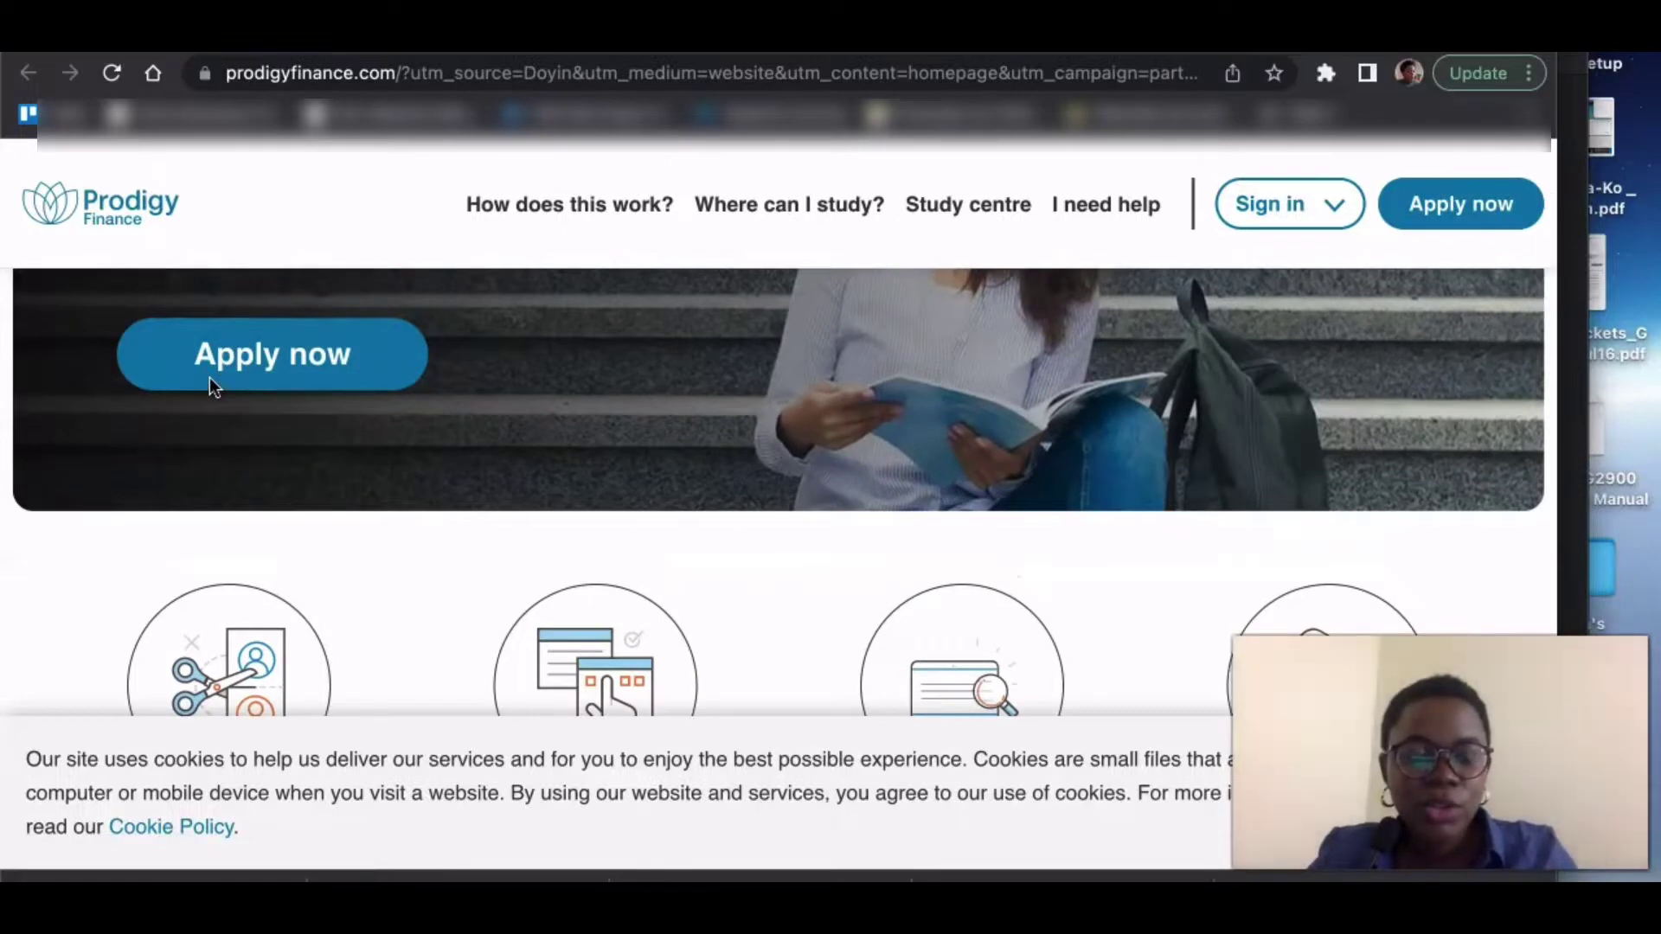
{"action": "scroll", "coordinate": [211, 429], "scroll_direction": "up", "scroll_amount": 3}
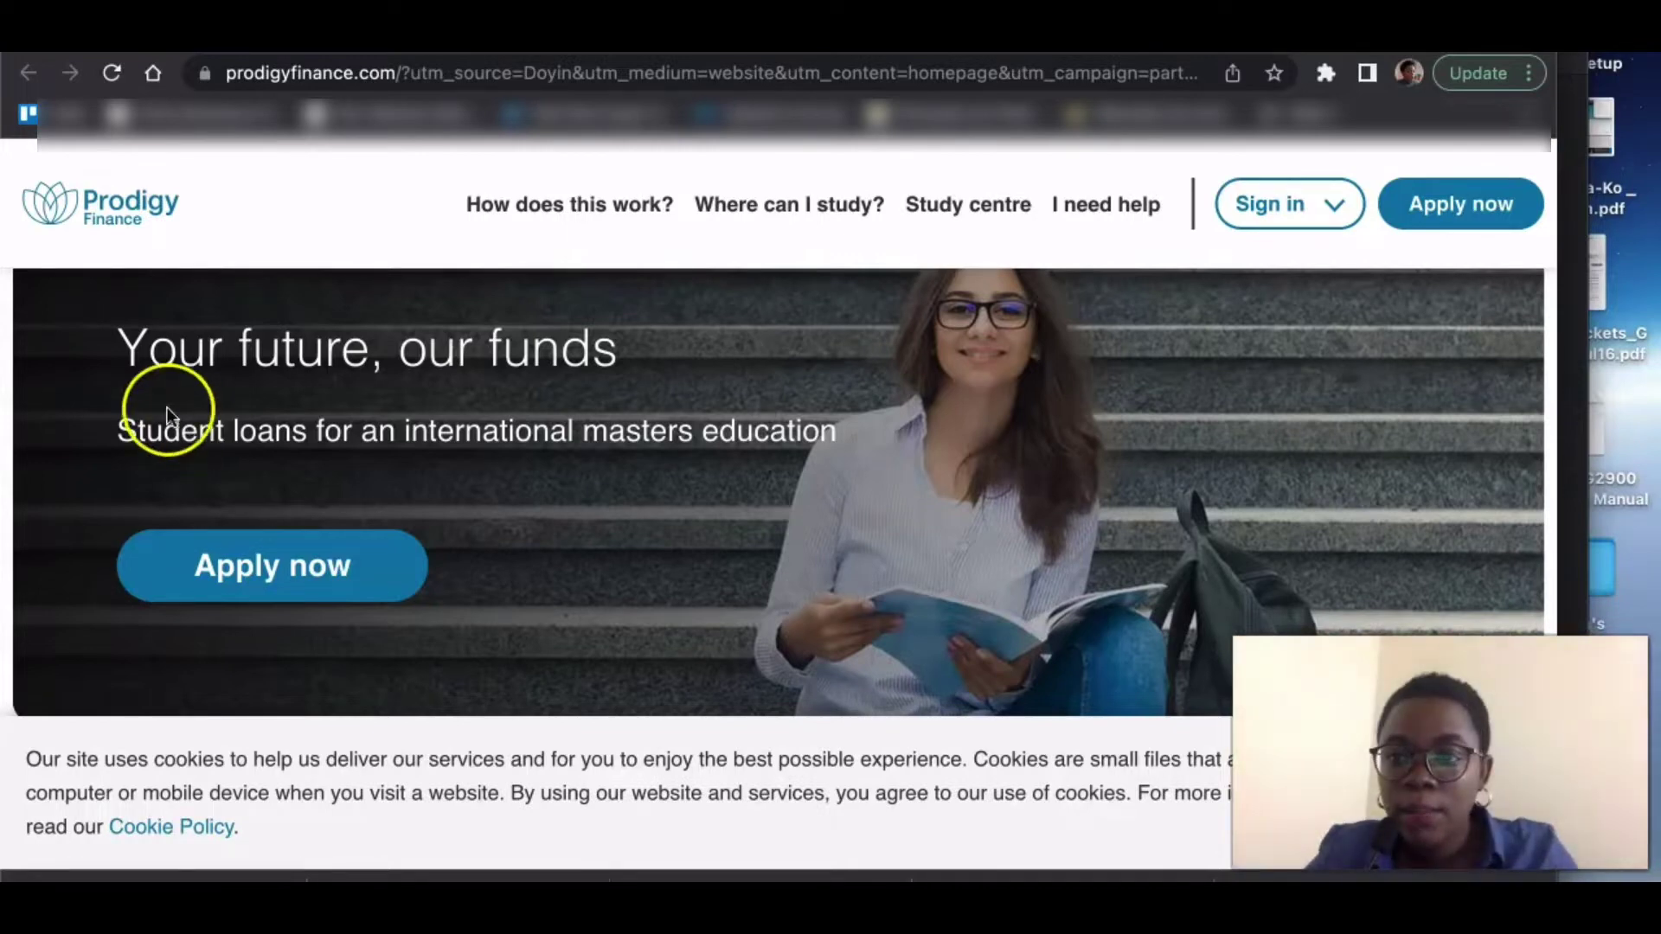
{"action": "scroll", "coordinate": [385, 464], "scroll_direction": "down", "scroll_amount": 2}
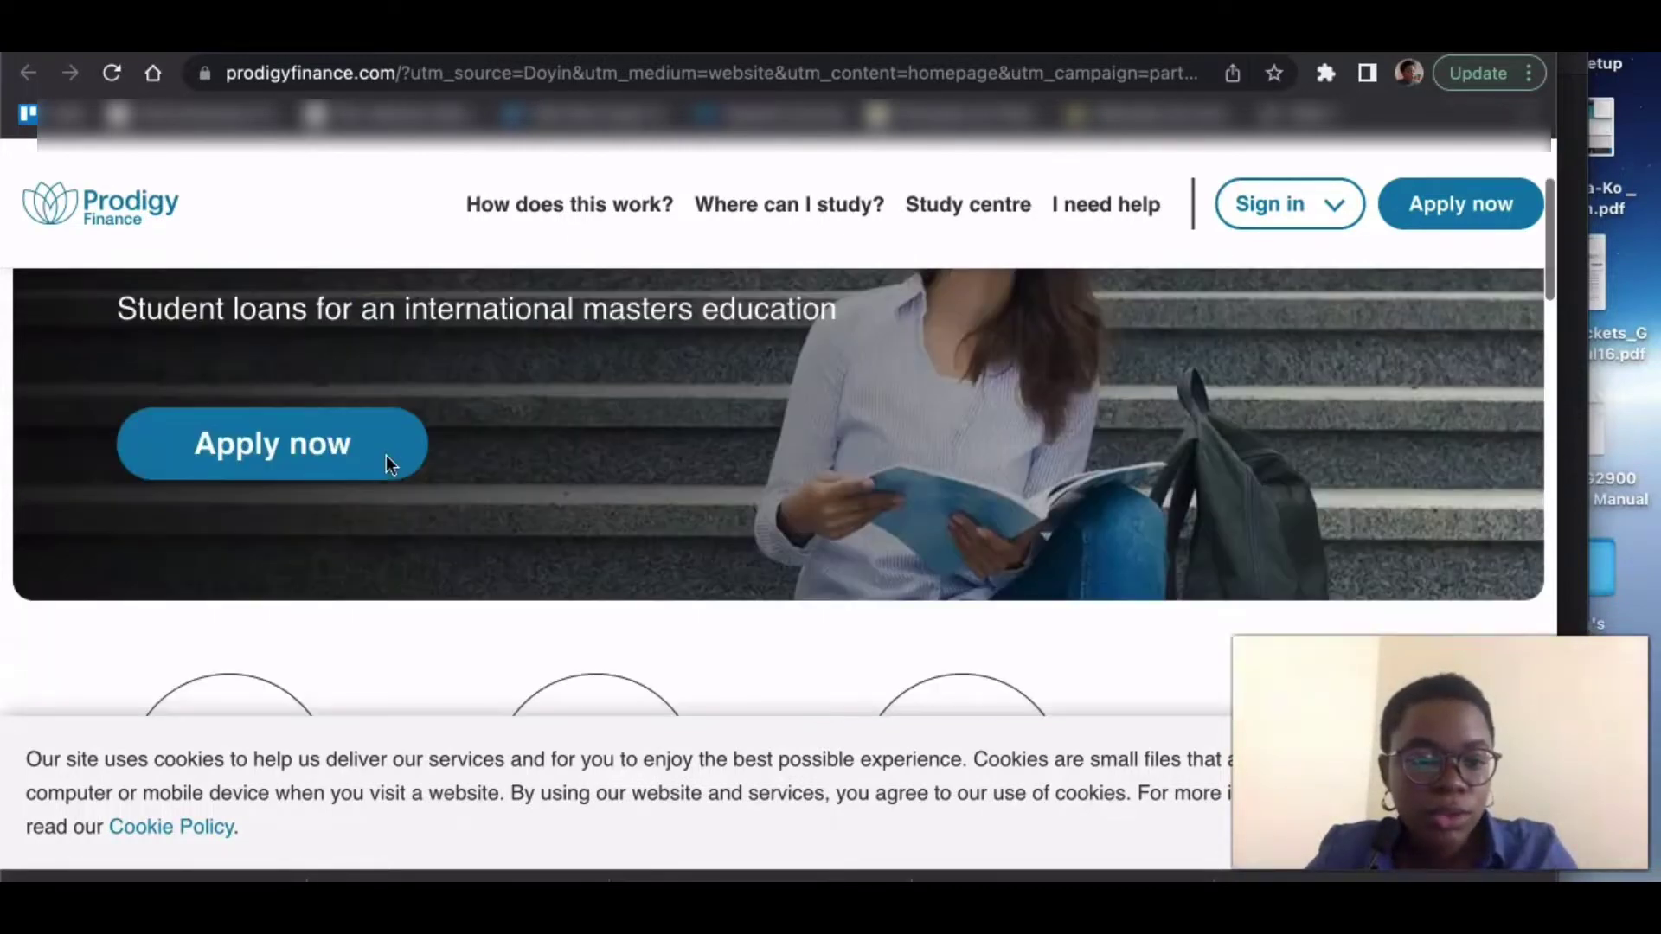
{"action": "scroll", "coordinate": [386, 464], "scroll_direction": "up", "scroll_amount": 3}
{"action": "scroll", "coordinate": [386, 464], "scroll_direction": "down", "scroll_amount": 2}
{"action": "scroll", "coordinate": [385, 456], "scroll_direction": "down", "scroll_amount": 2}
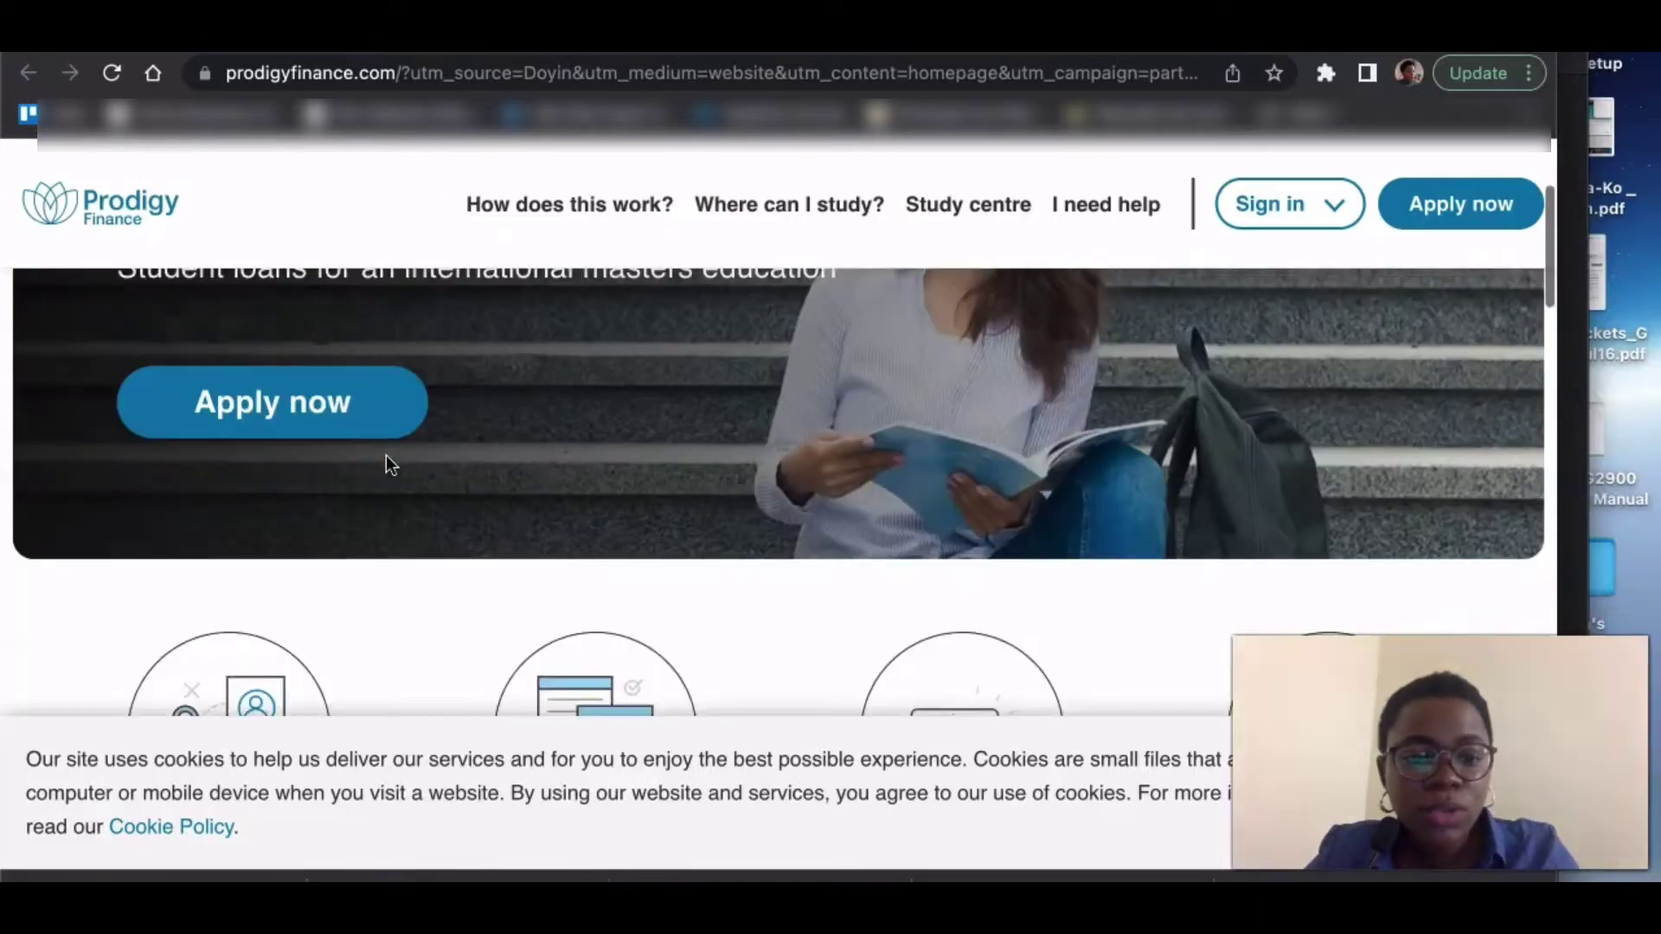
{"action": "scroll", "coordinate": [385, 456], "scroll_direction": "down", "scroll_amount": 4}
{"action": "scroll", "coordinate": [385, 465], "scroll_direction": "down", "scroll_amount": 3}
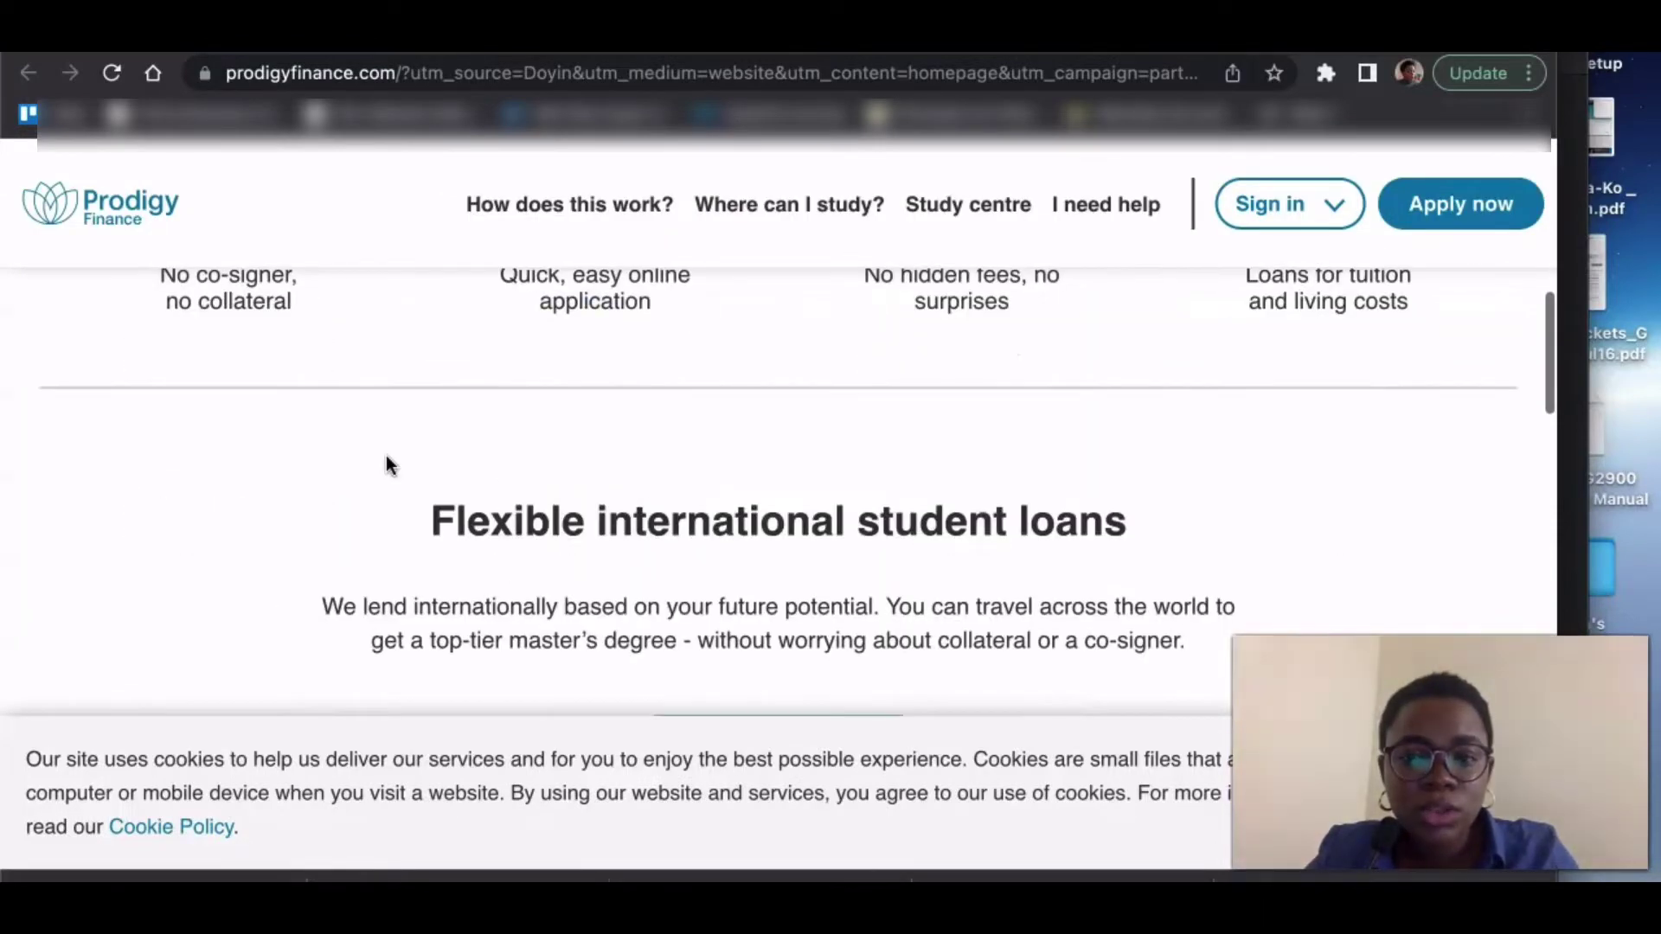
{"action": "scroll", "coordinate": [386, 464], "scroll_direction": "down", "scroll_amount": 3}
{"action": "scroll", "coordinate": [386, 464], "scroll_direction": "down", "scroll_amount": 2}
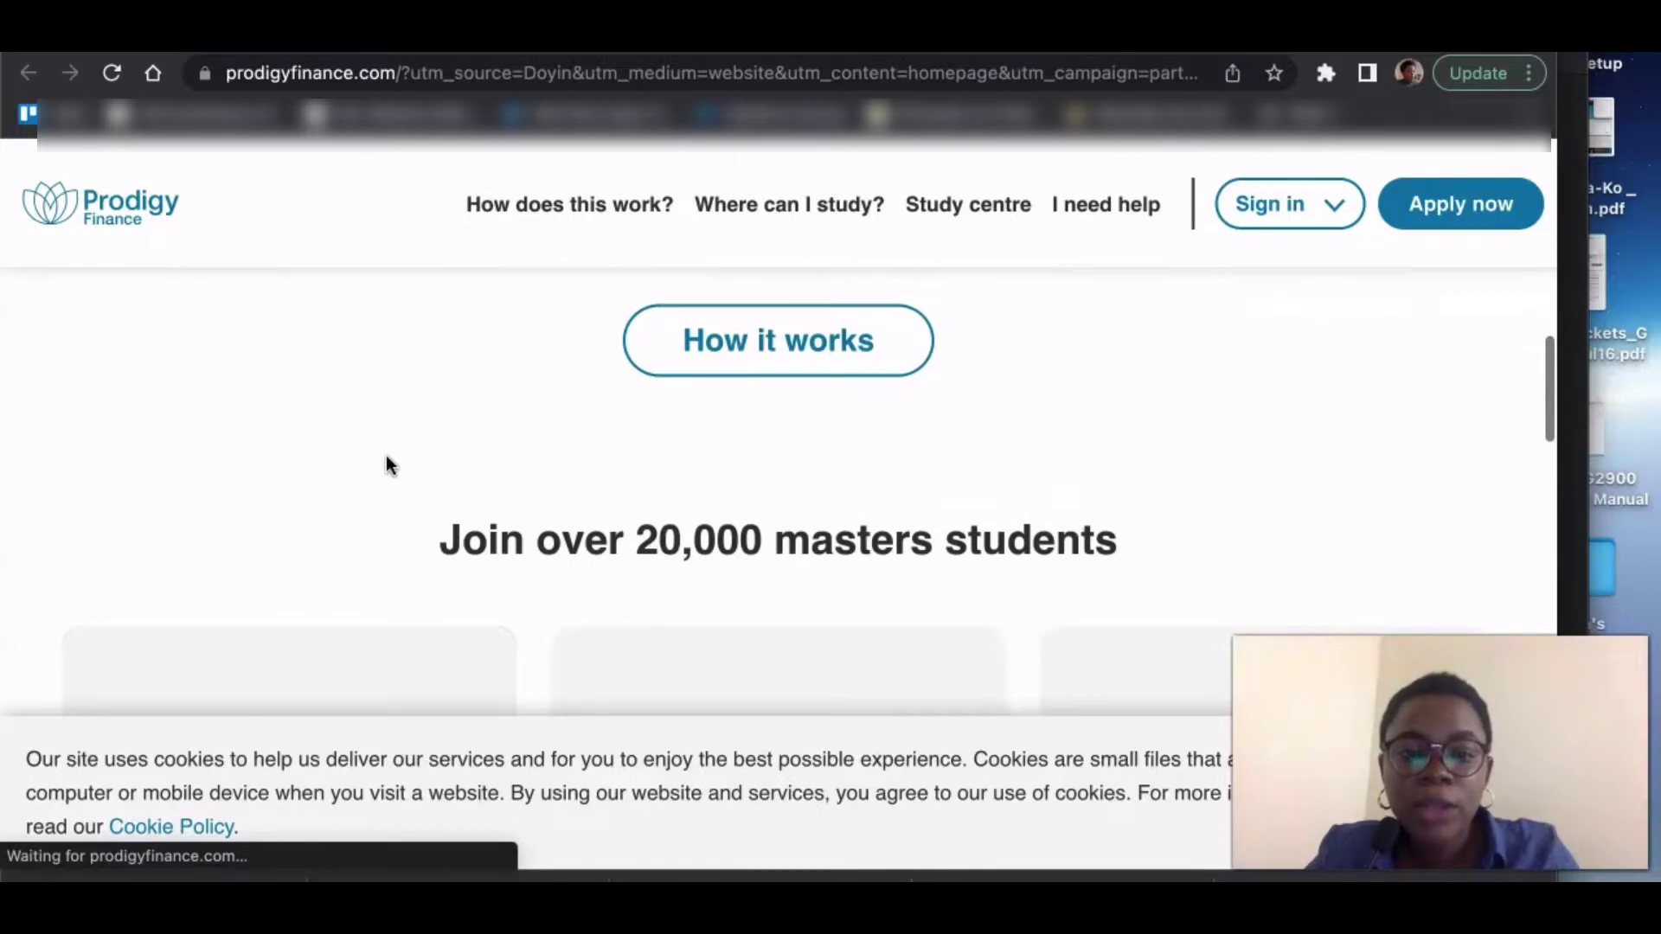
{"action": "scroll", "coordinate": [386, 463], "scroll_direction": "down", "scroll_amount": 5}
{"action": "scroll", "coordinate": [386, 464], "scroll_direction": "down", "scroll_amount": 5}
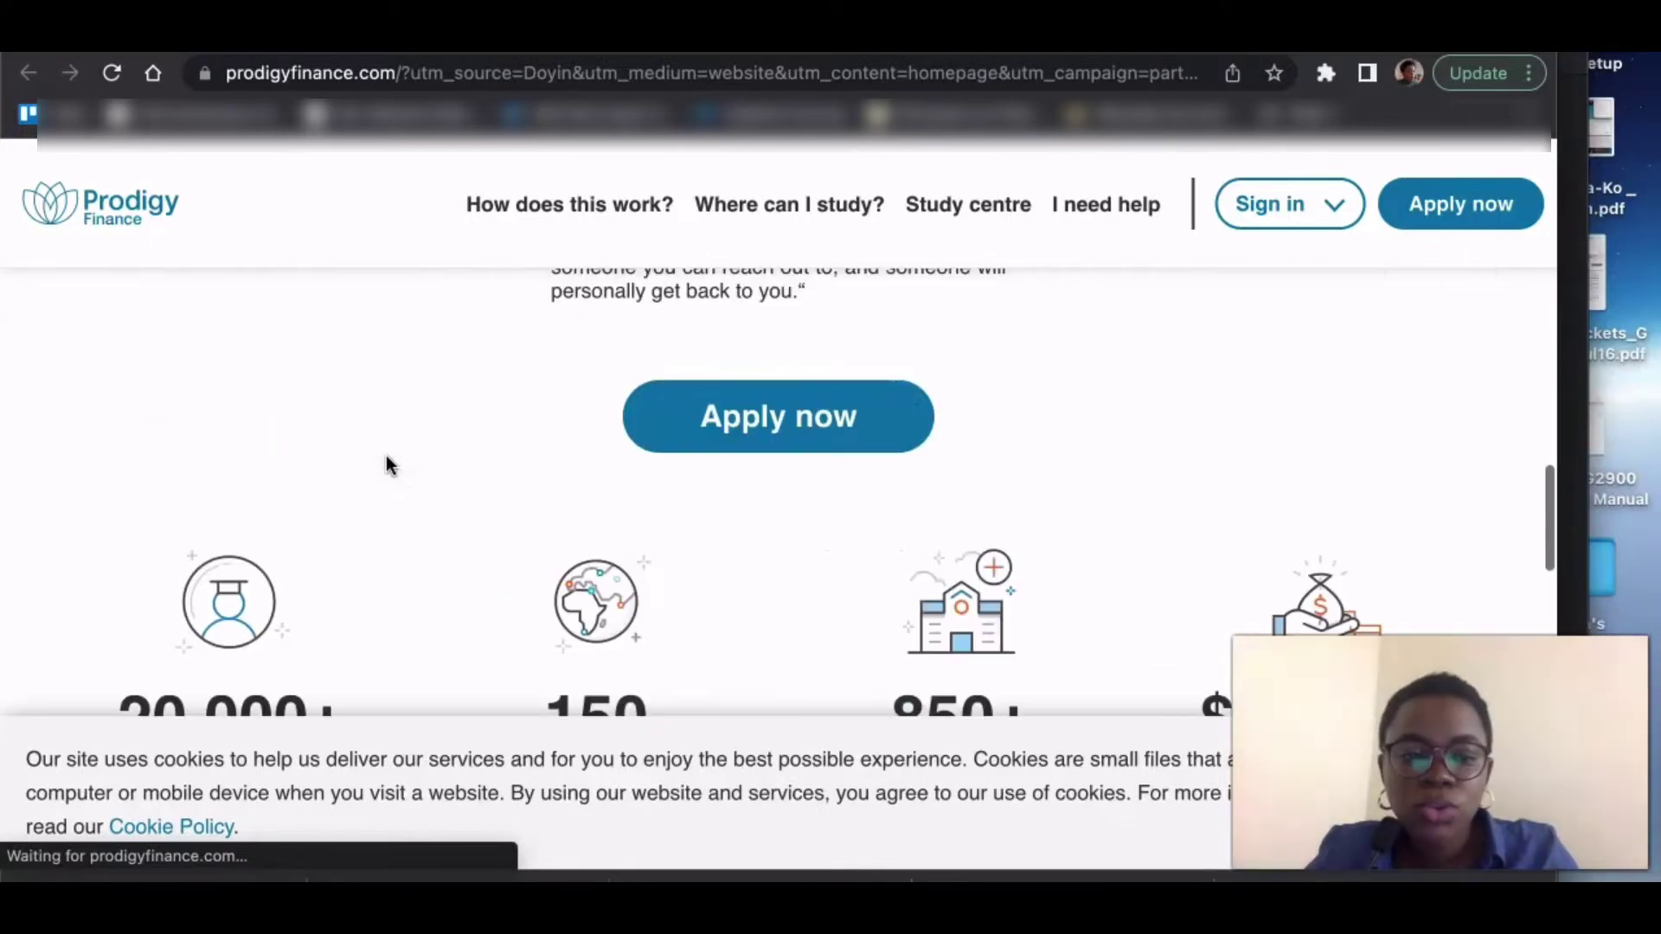
{"action": "scroll", "coordinate": [386, 465], "scroll_direction": "down", "scroll_amount": 2}
{"action": "scroll", "coordinate": [386, 465], "scroll_direction": "up", "scroll_amount": 1}
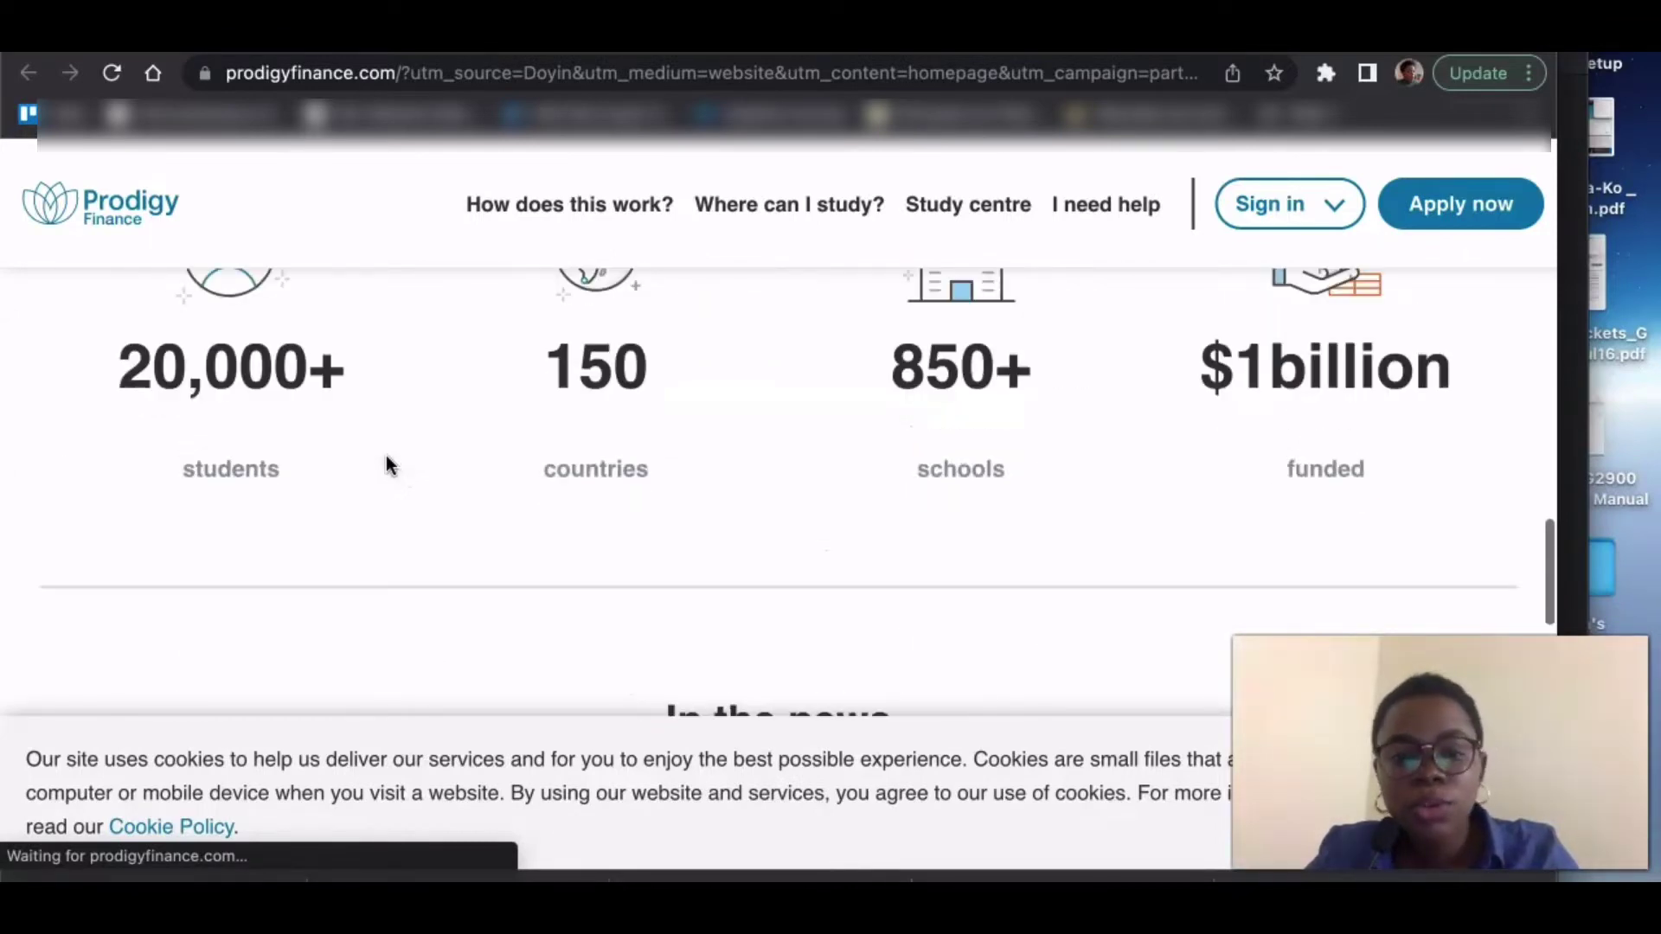
{"action": "scroll", "coordinate": [386, 464], "scroll_direction": "down", "scroll_amount": 2}
{"action": "scroll", "coordinate": [385, 464], "scroll_direction": "down", "scroll_amount": 3}
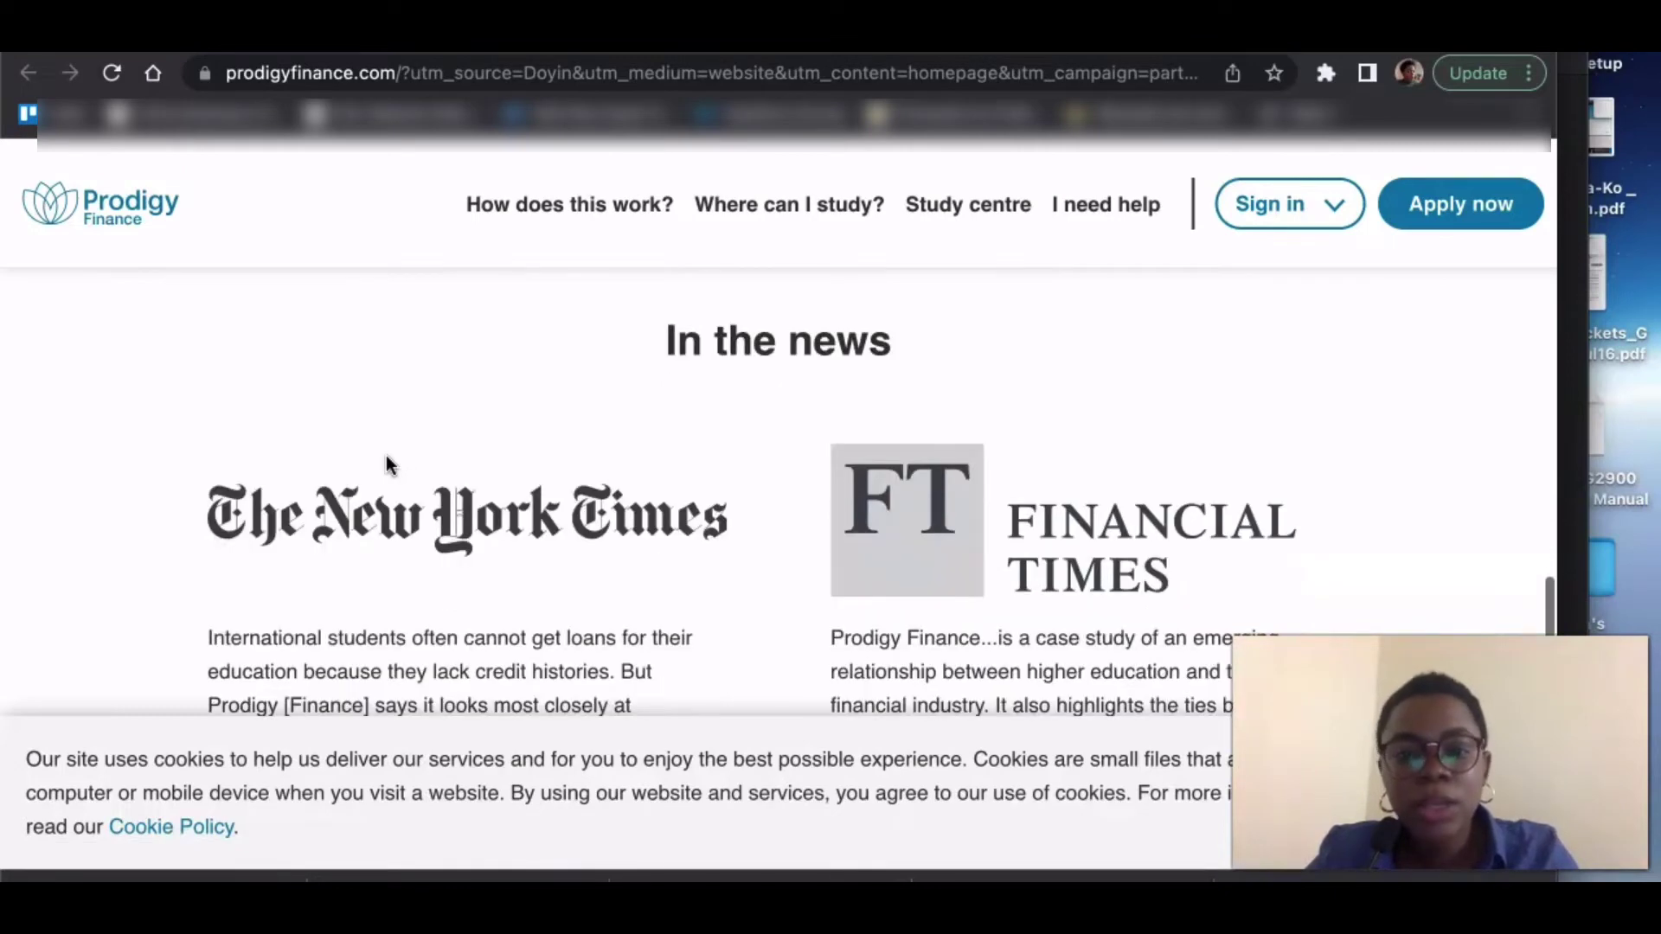
{"action": "scroll", "coordinate": [386, 465], "scroll_direction": "down", "scroll_amount": 4}
{"action": "scroll", "coordinate": [386, 464], "scroll_direction": "up", "scroll_amount": 15}
{"action": "scroll", "coordinate": [385, 458], "scroll_direction": "up", "scroll_amount": 5}
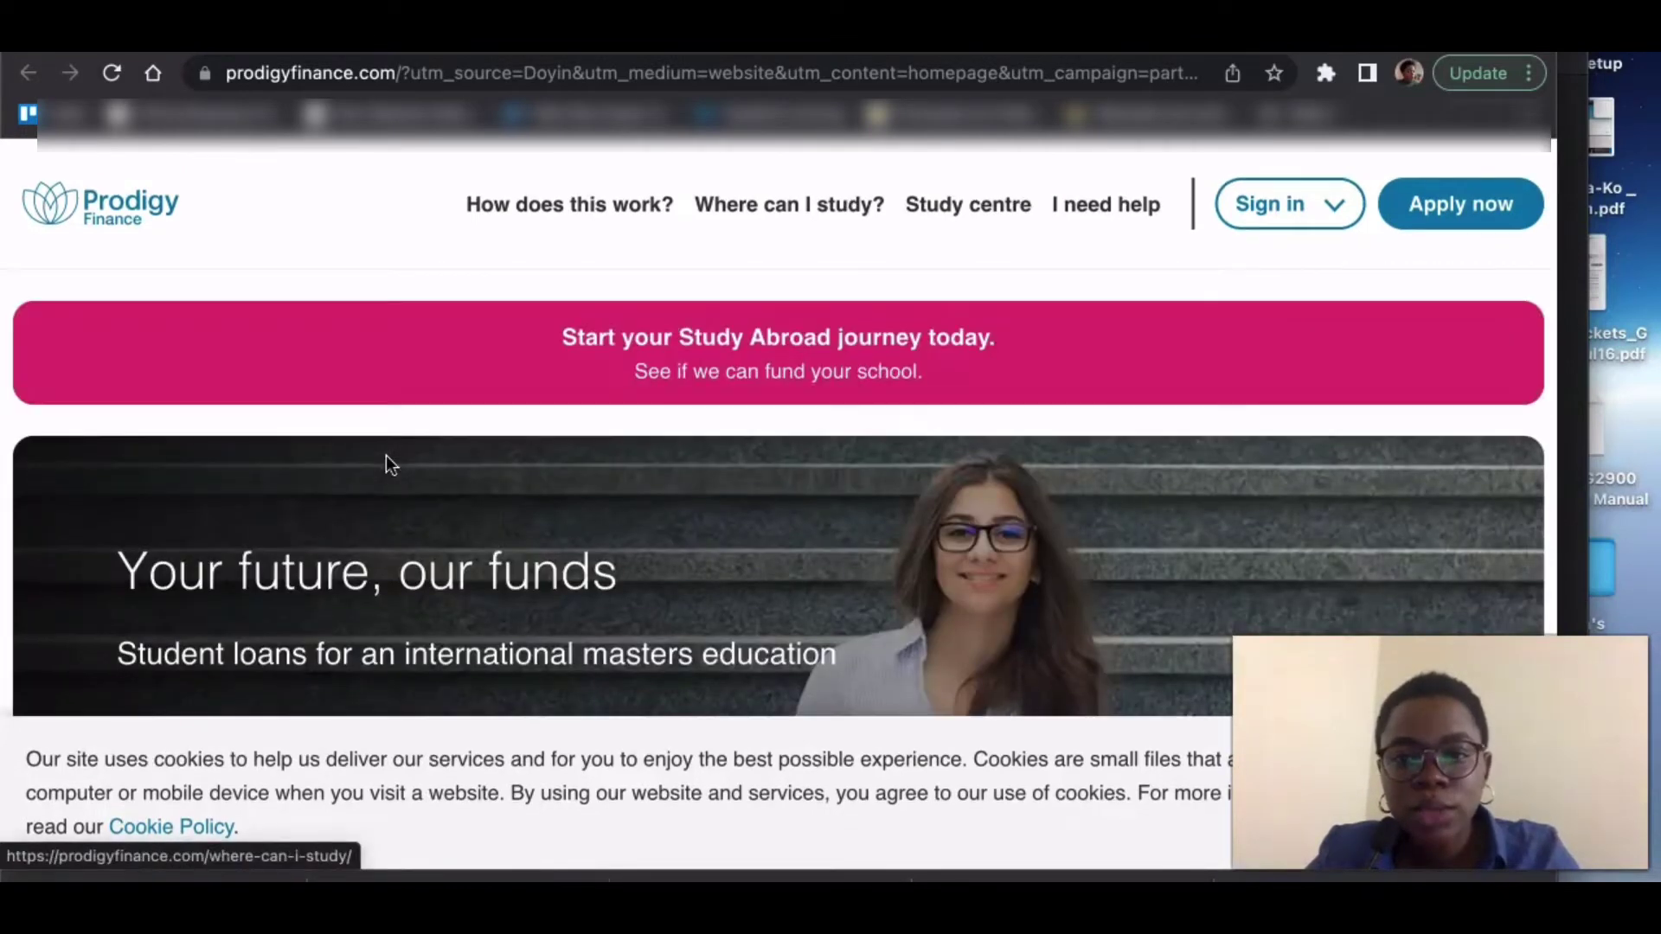
- Start a loan application from the header Apply now button to reach the sign-up form
{"action": "left_click", "coordinate": [1490, 214]}
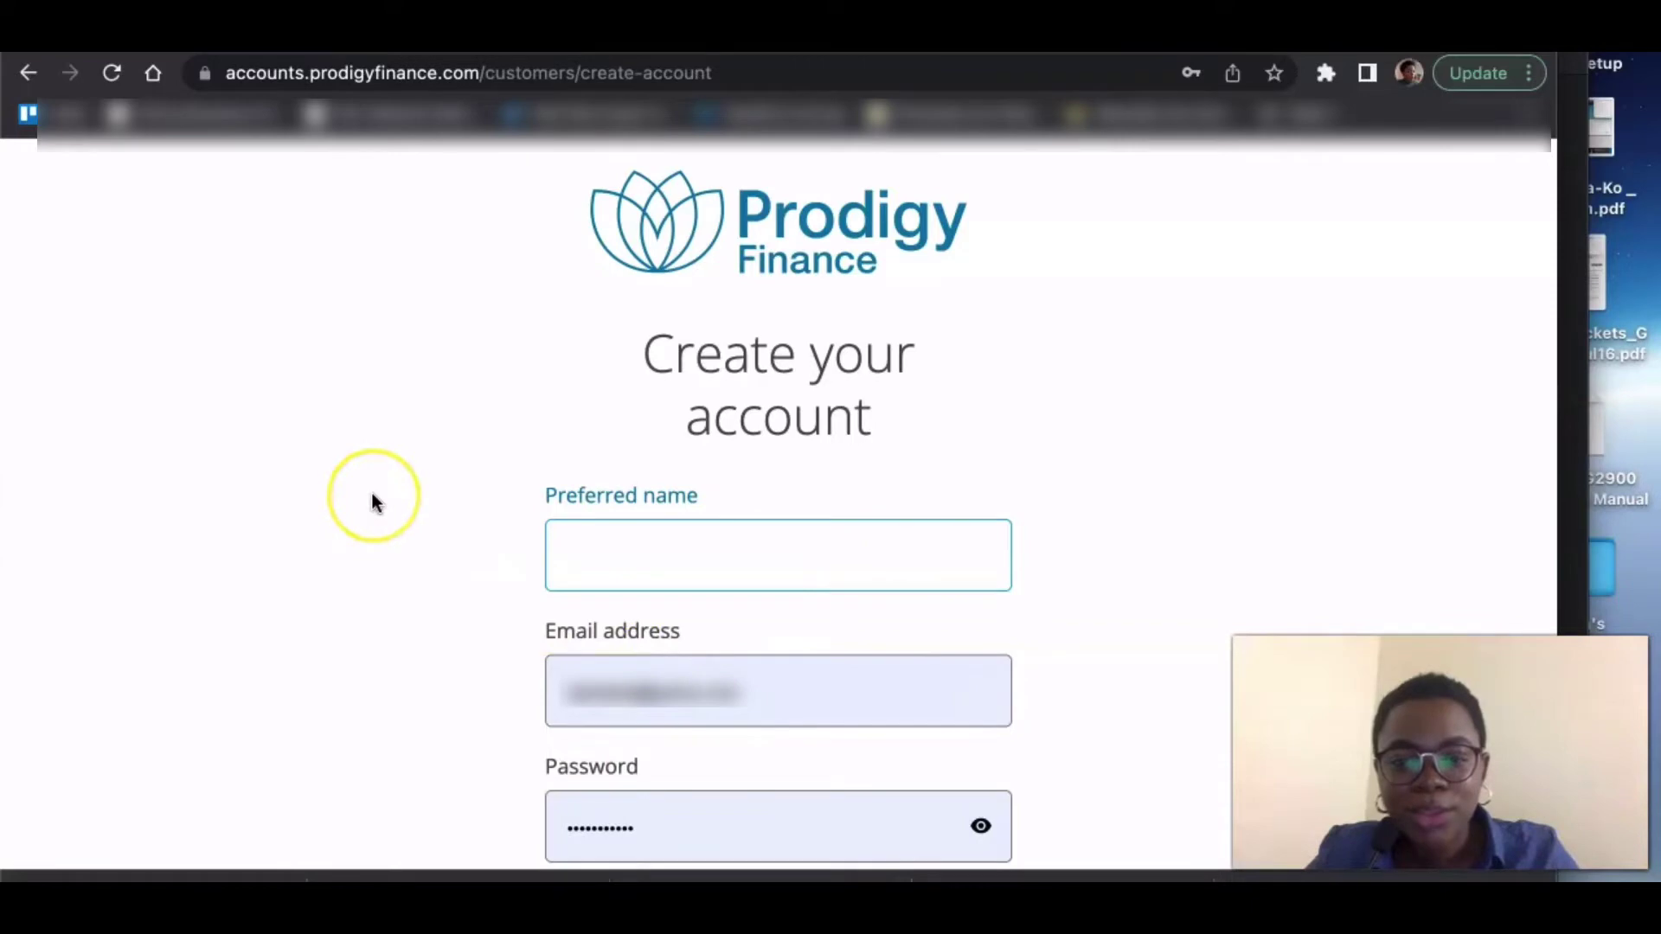
{"action": "scroll", "coordinate": [371, 484], "scroll_direction": "down", "scroll_amount": 6}
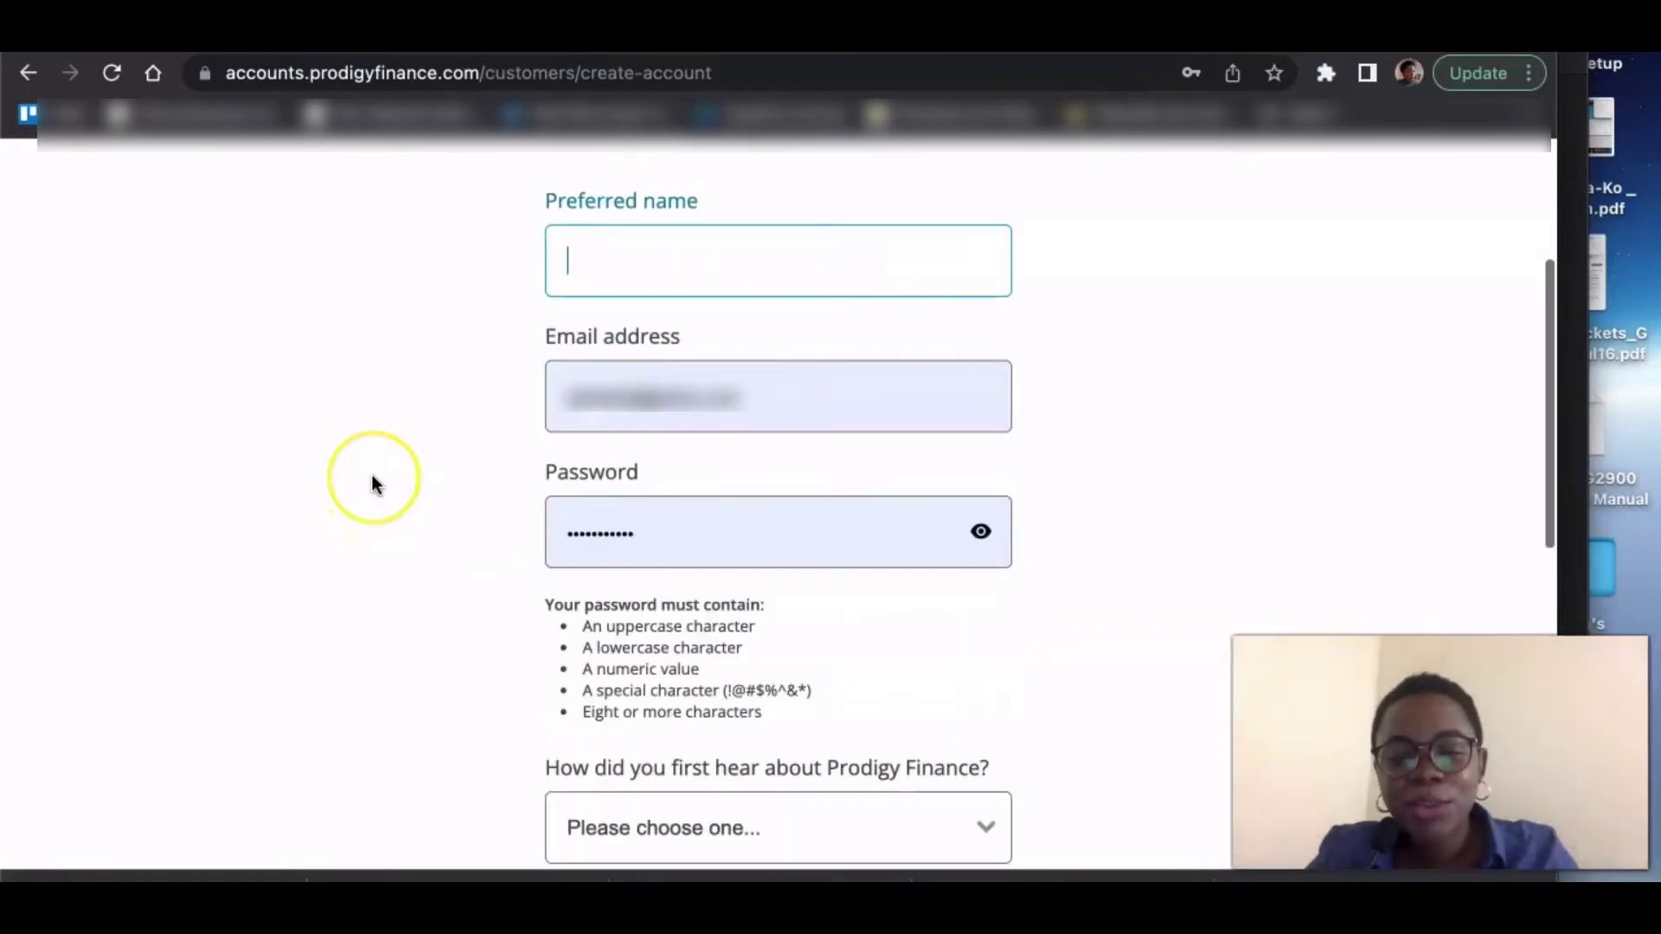
{"action": "scroll", "coordinate": [371, 476], "scroll_direction": "down", "scroll_amount": 2}
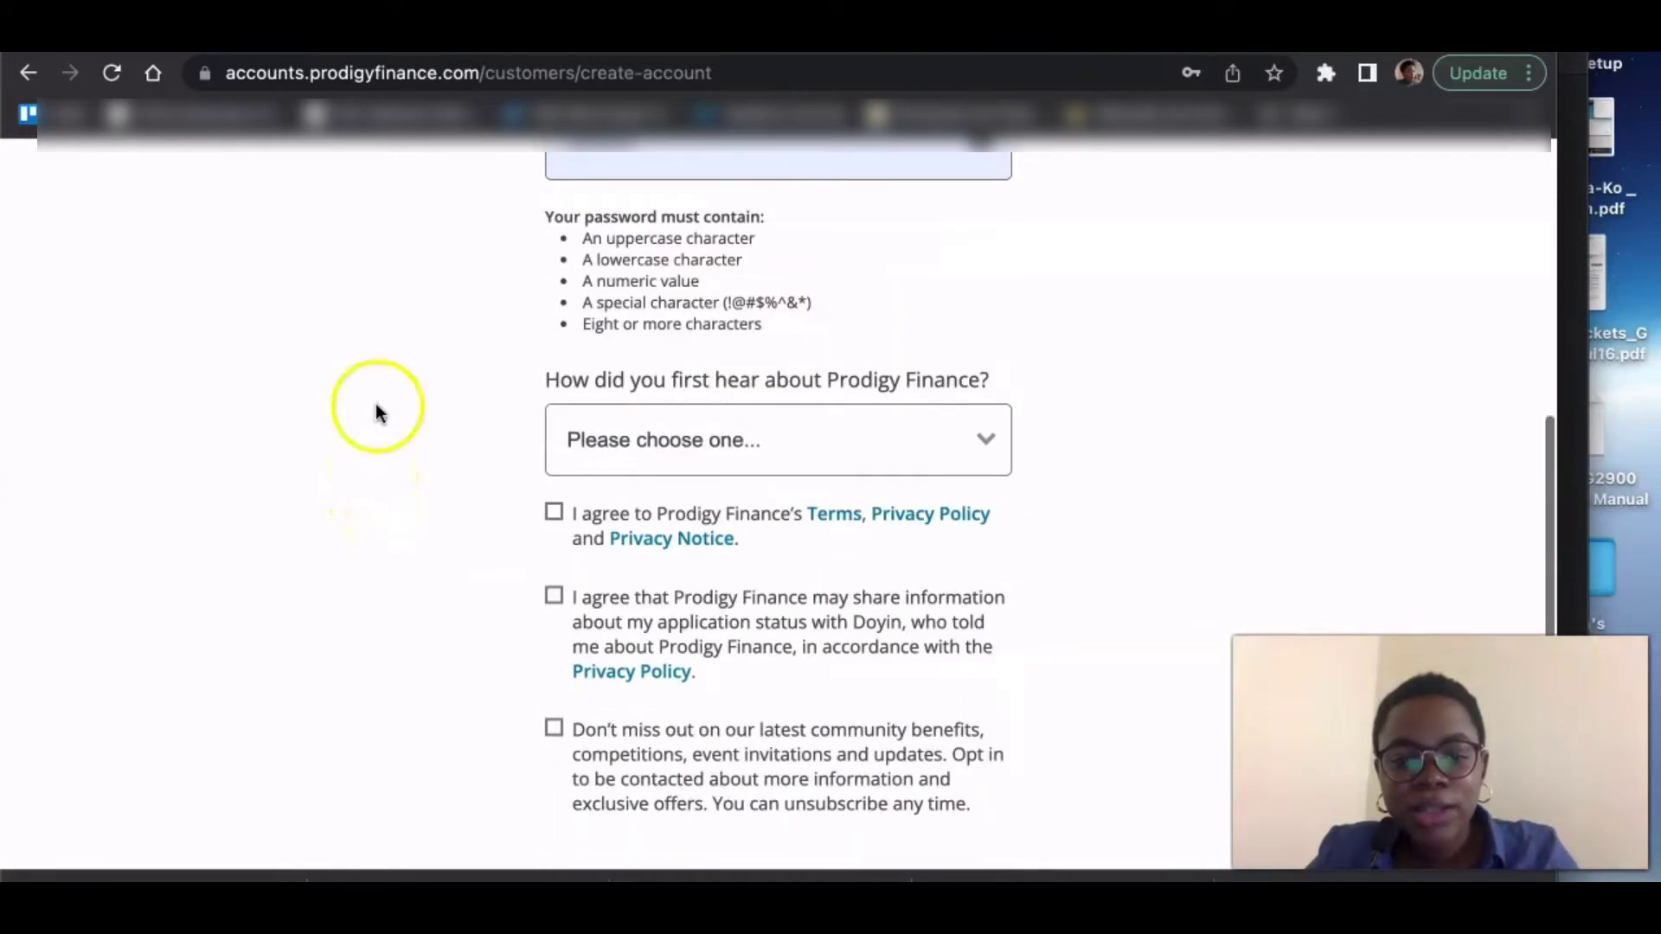
- Look through the 'How did you first hear' options without choosing one
{"action": "left_click", "coordinate": [703, 443]}
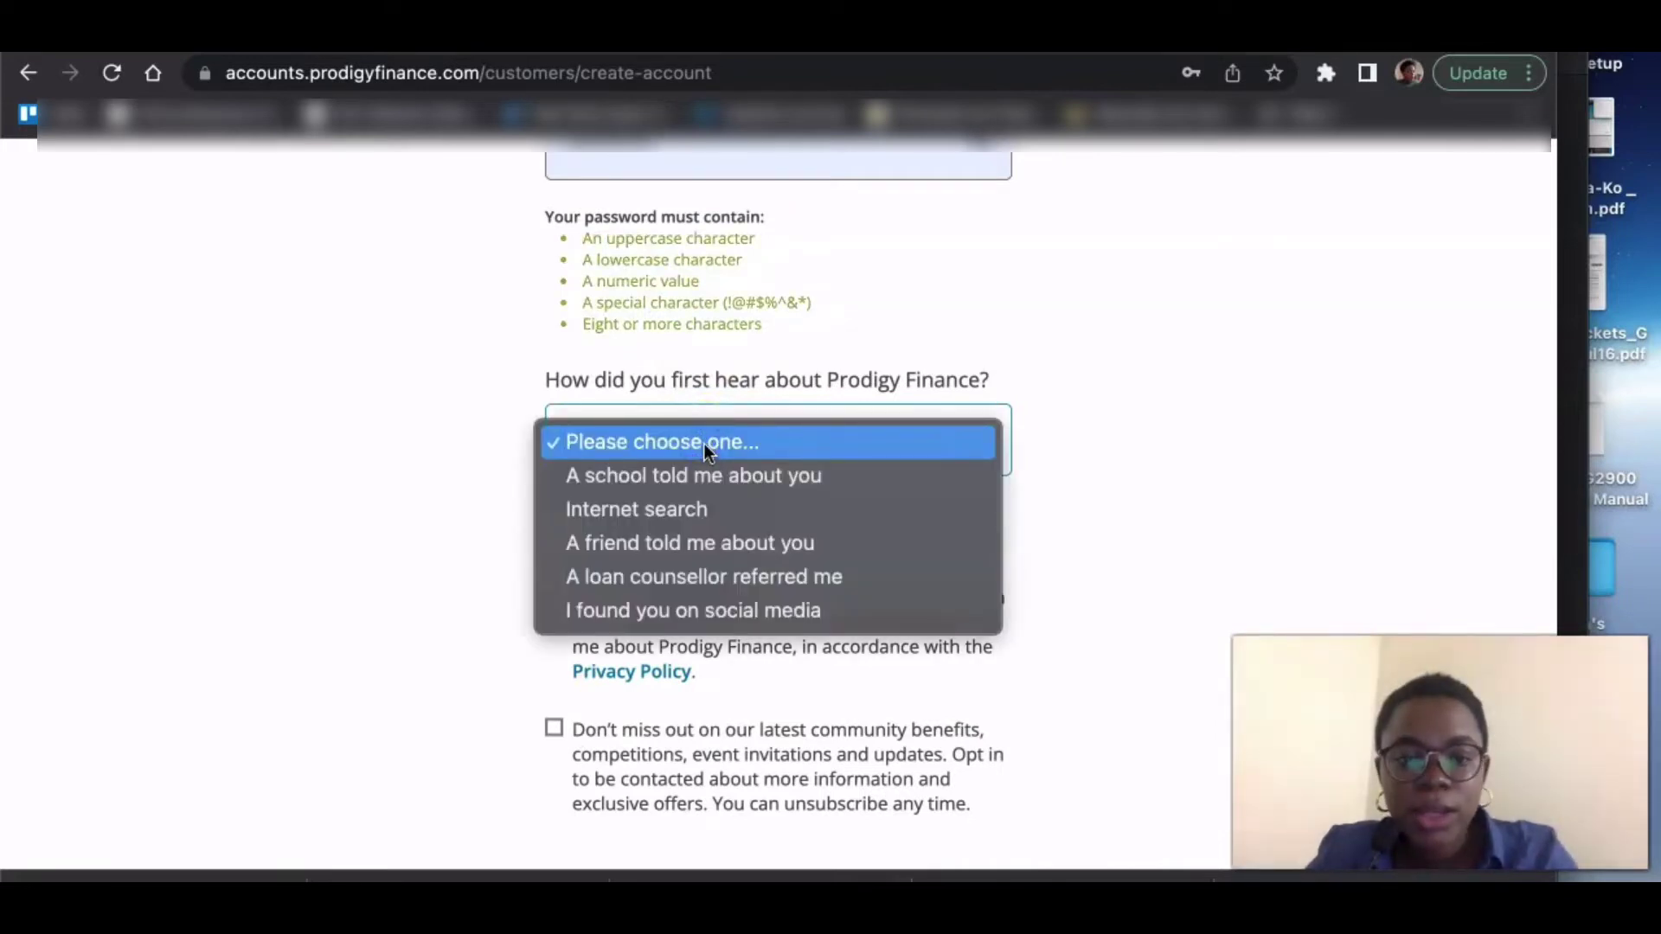
{"action": "left_click", "coordinate": [497, 324]}
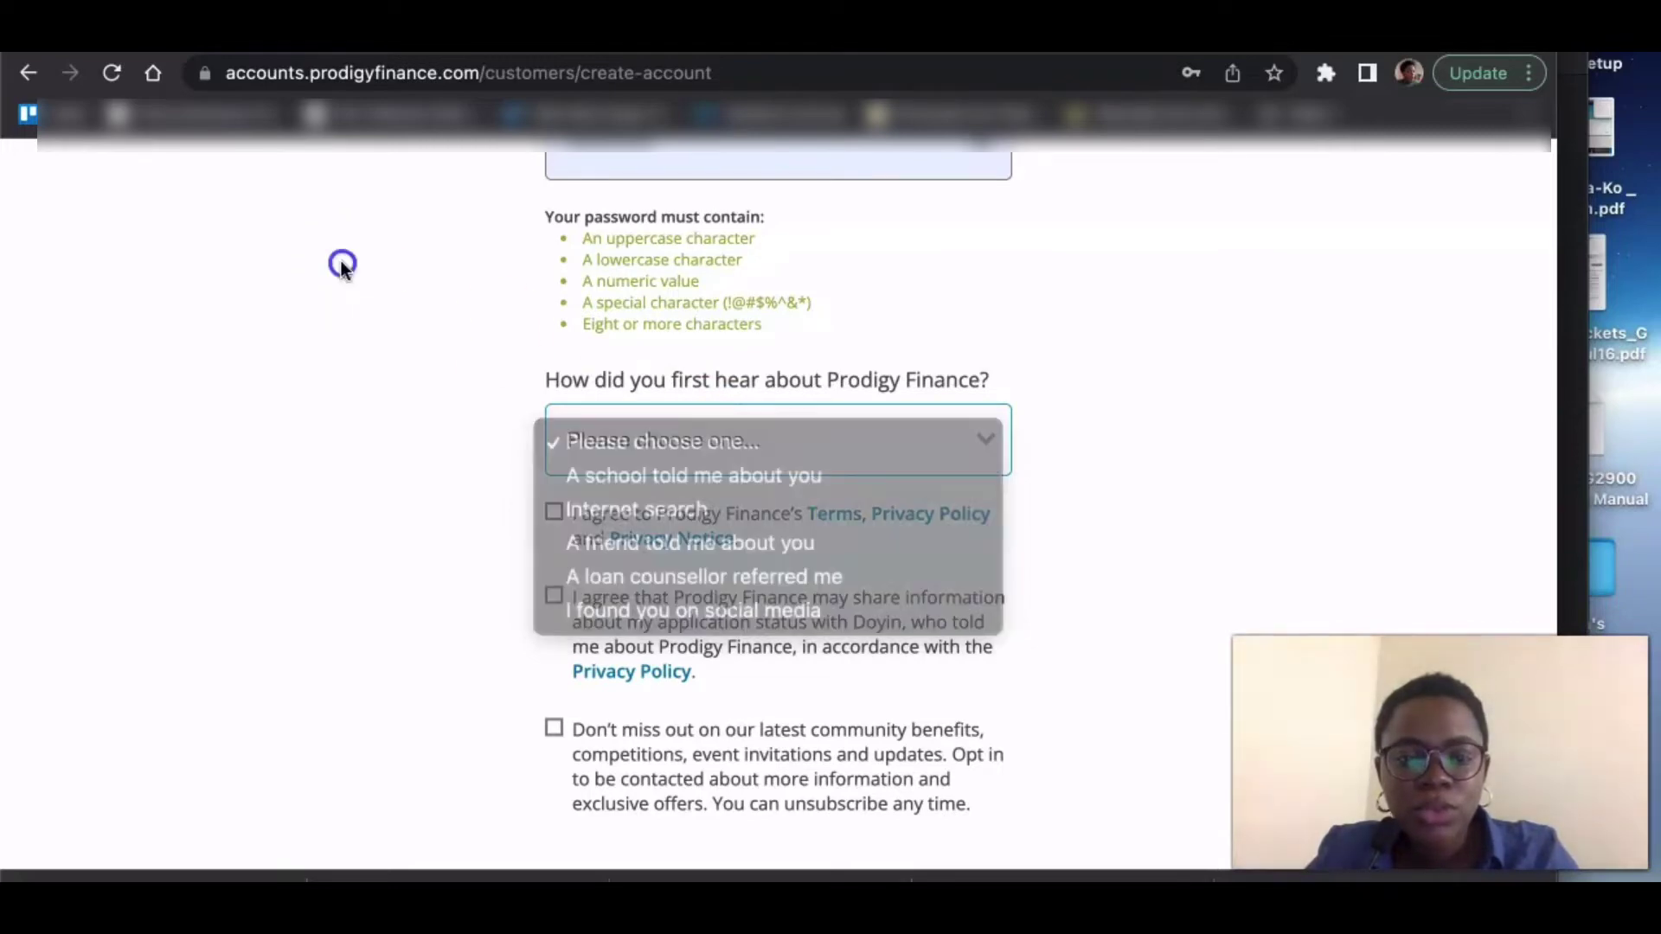
{"action": "scroll", "coordinate": [340, 261], "scroll_direction": "up", "scroll_amount": 2}
{"action": "scroll", "coordinate": [341, 262], "scroll_direction": "up", "scroll_amount": 7}
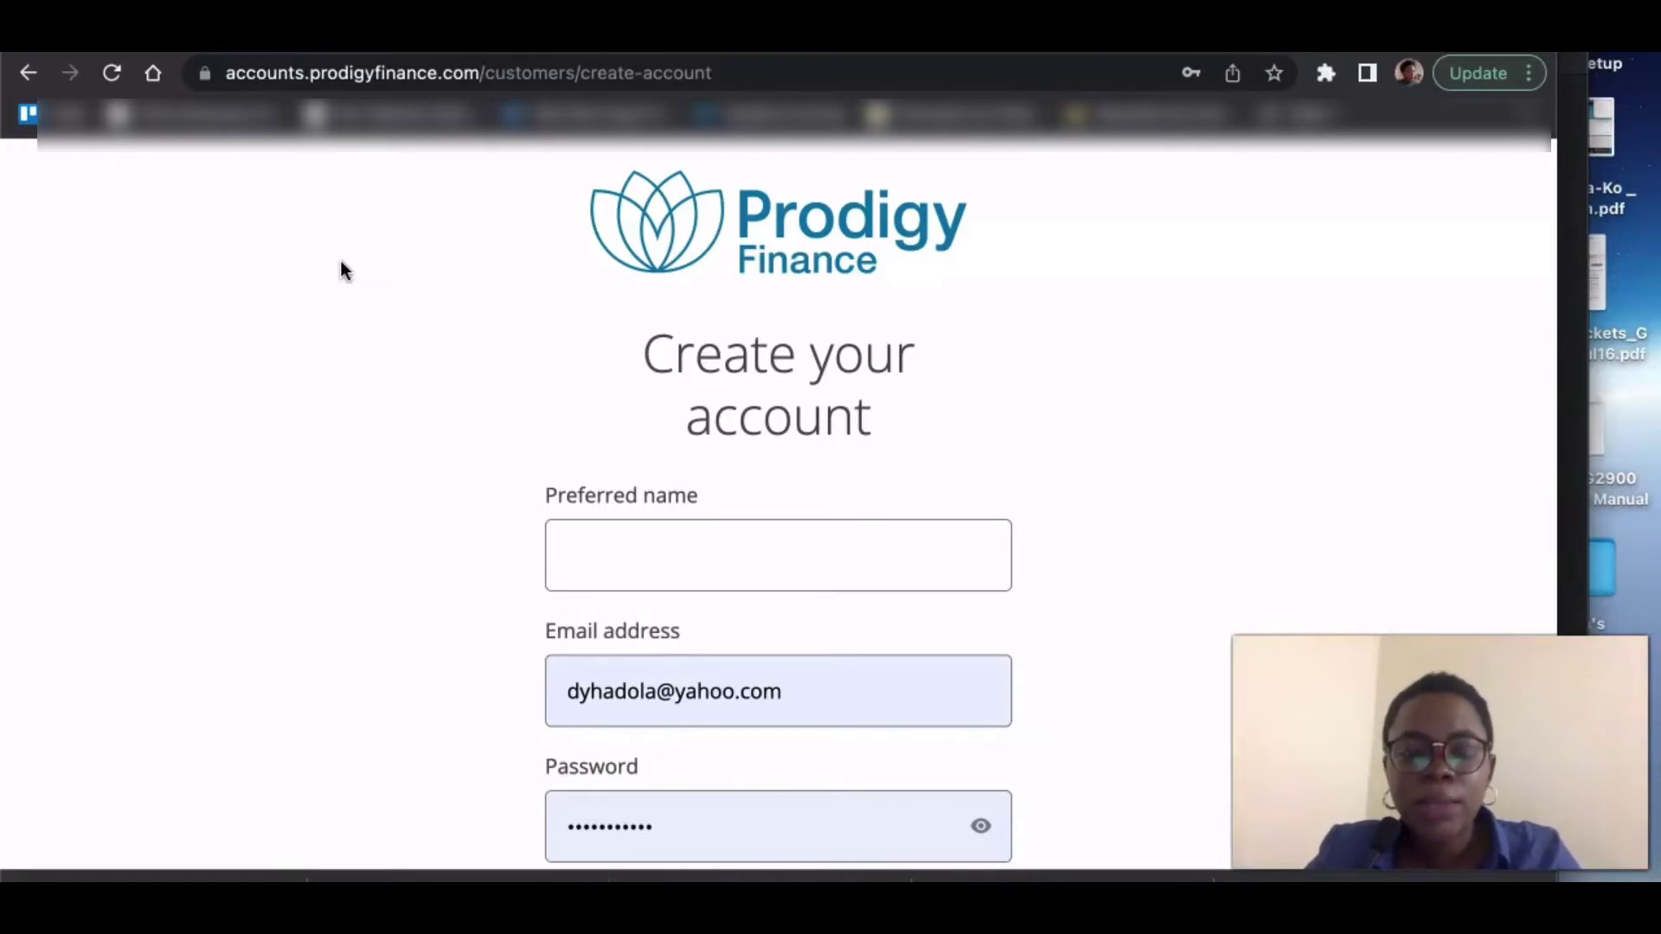
{"action": "scroll", "coordinate": [340, 261], "scroll_direction": "down", "scroll_amount": 8}
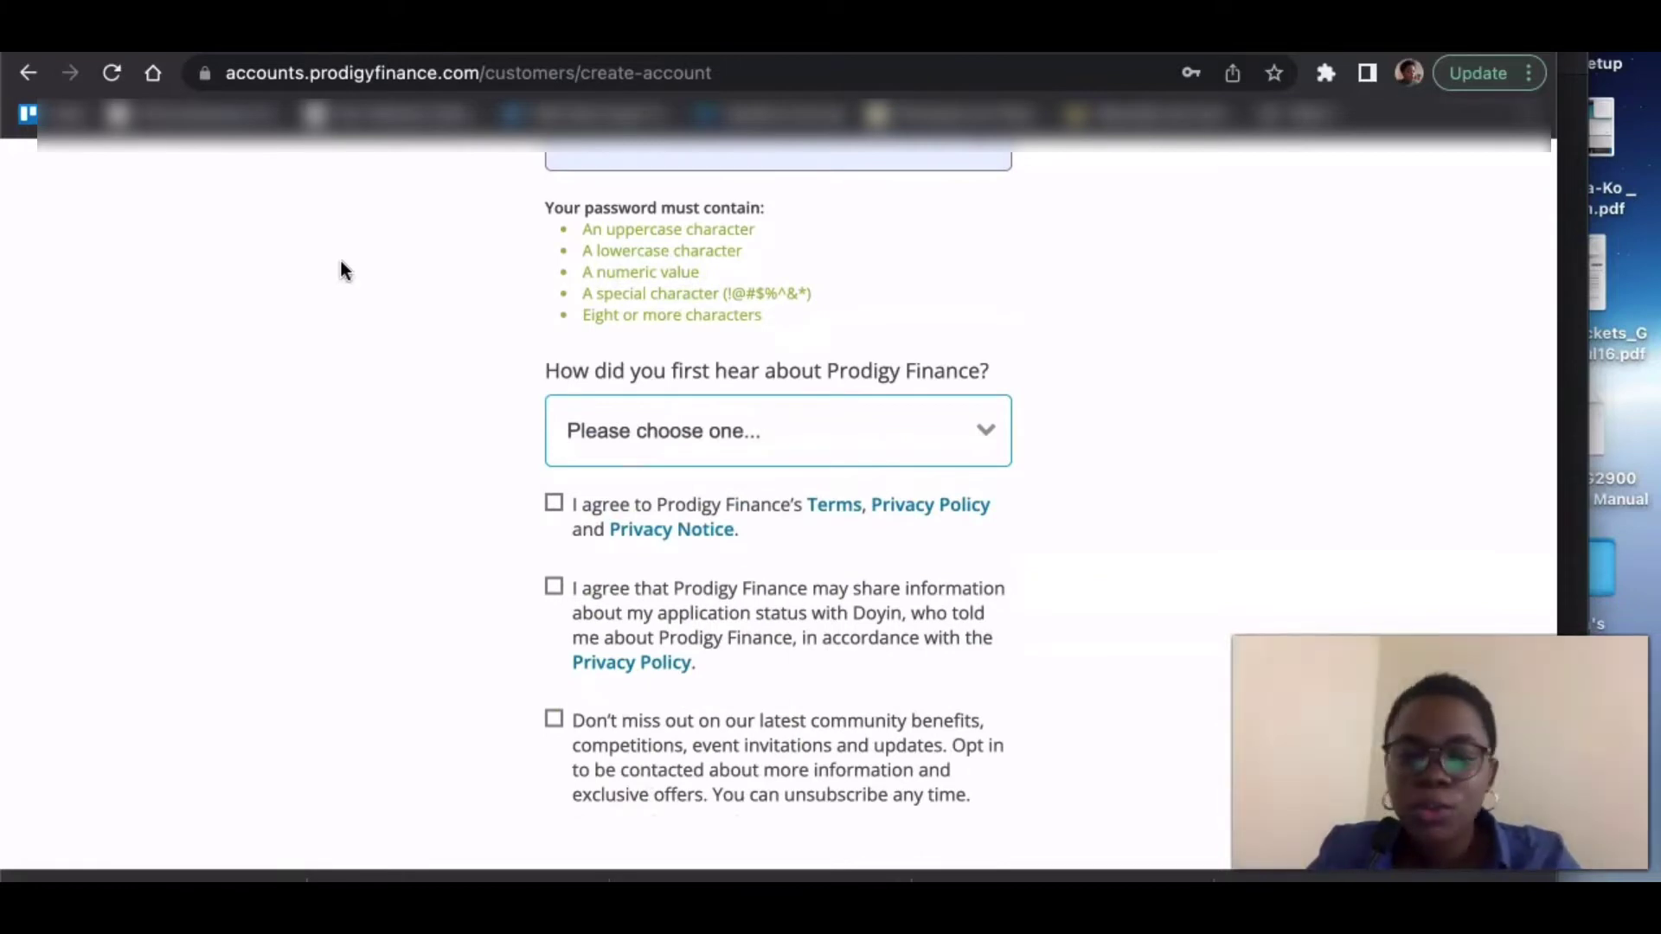
- Choose Internet search as the referral source on the sign-up form
{"action": "left_click", "coordinate": [748, 436]}
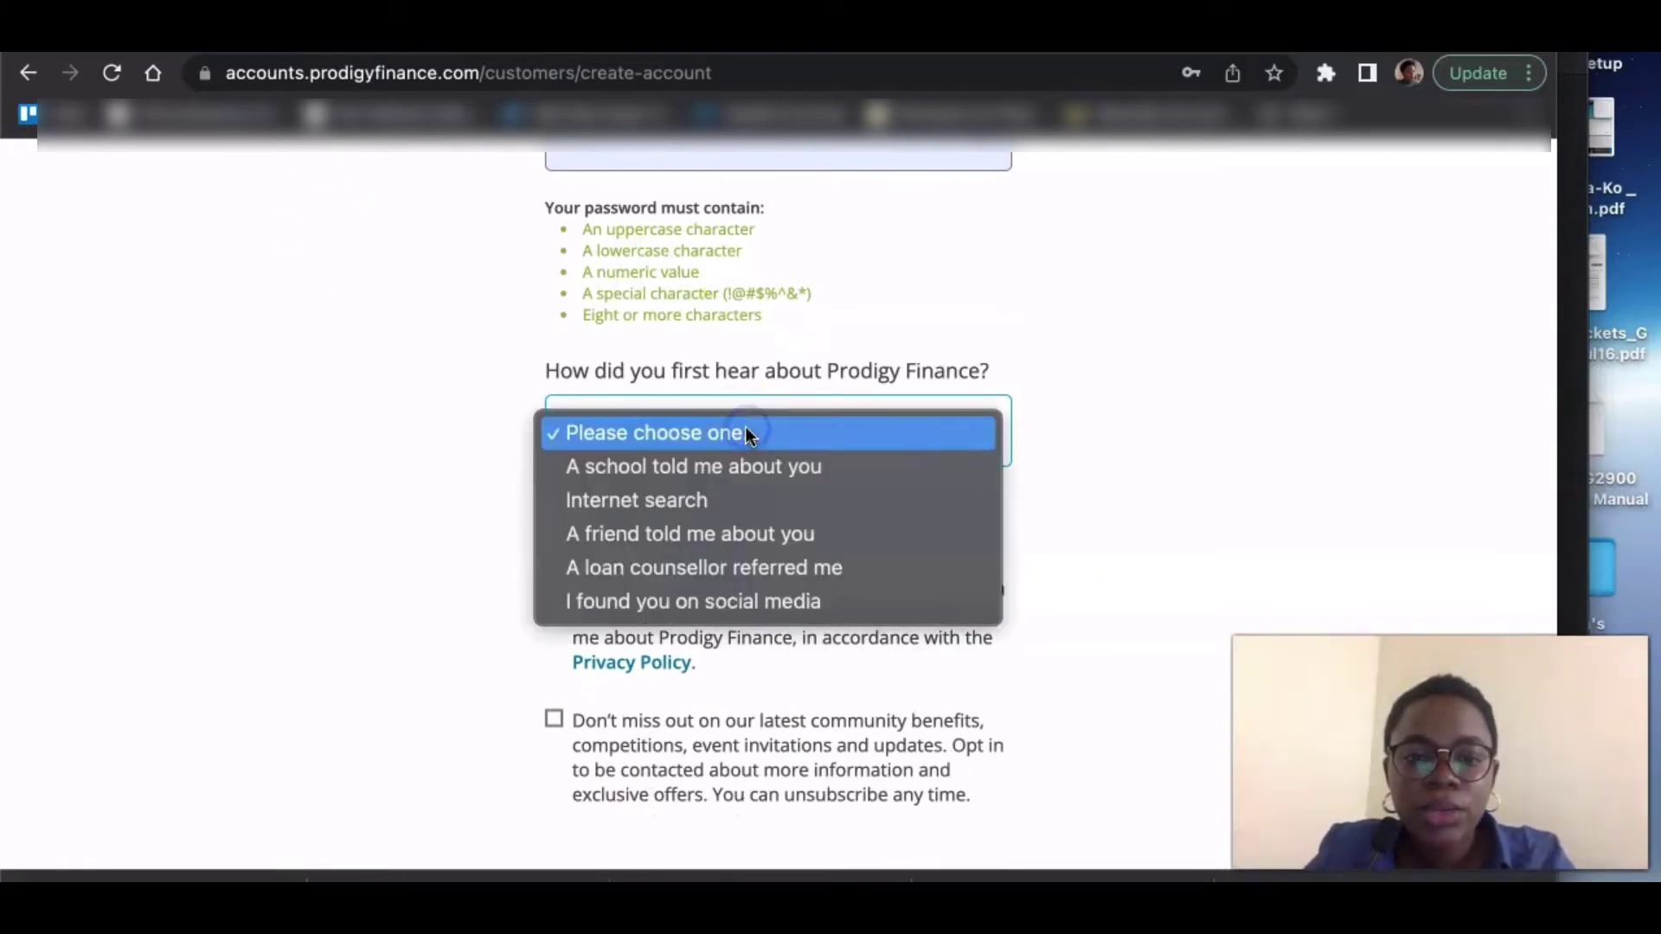
{"action": "left_click", "coordinate": [681, 499]}
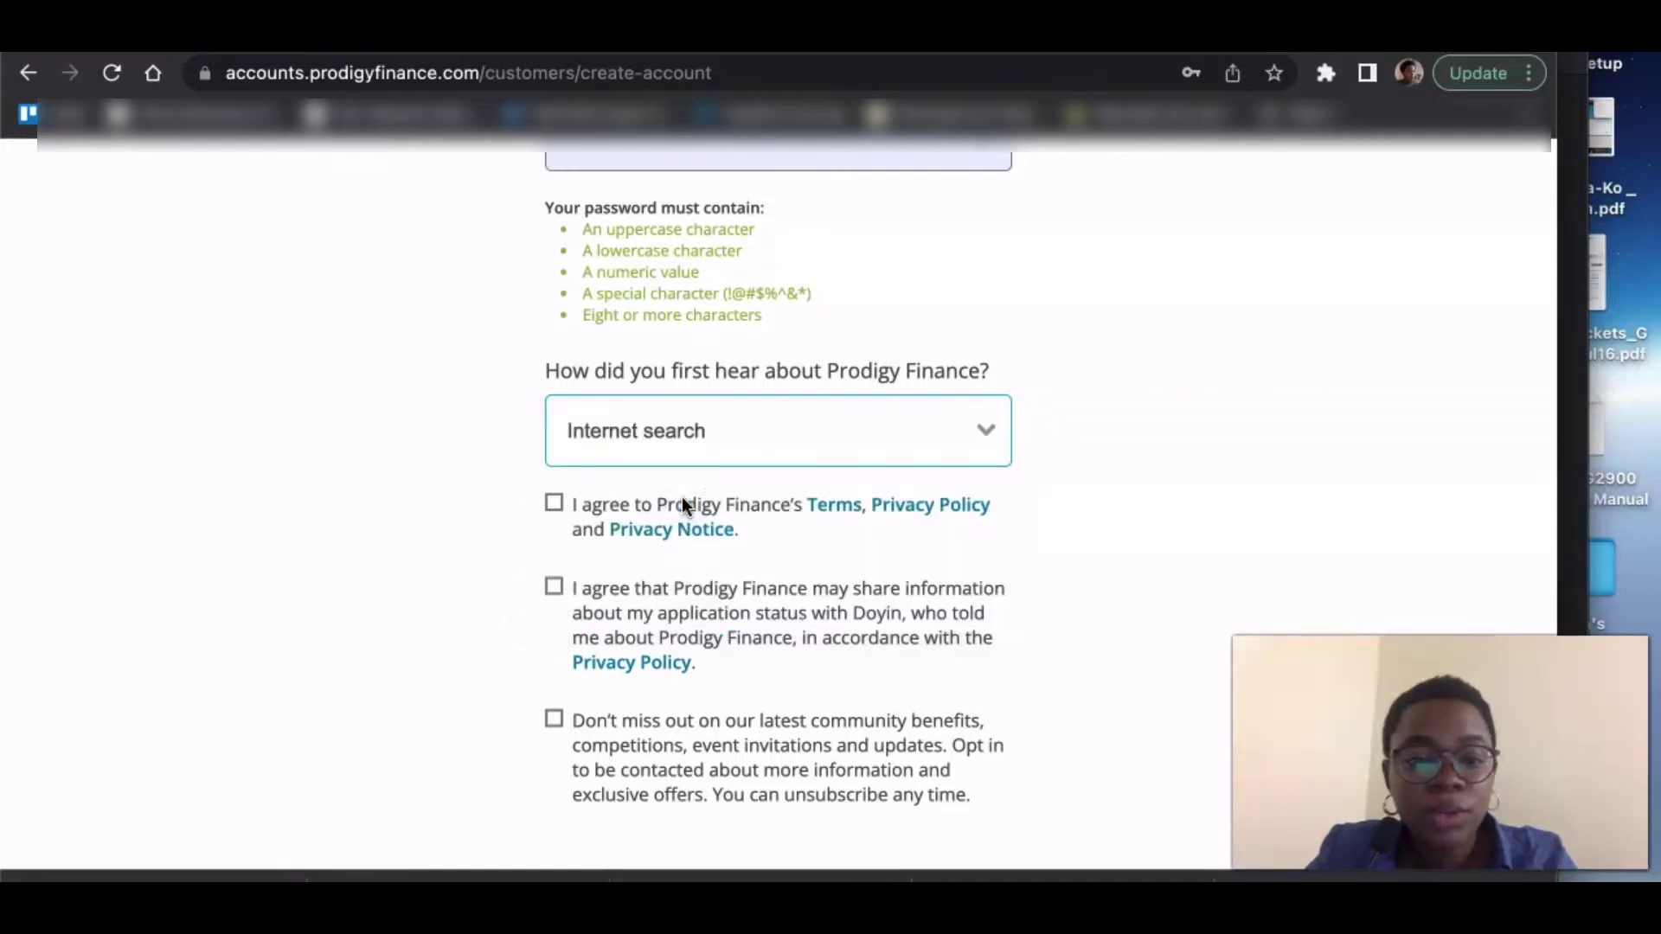
{"action": "scroll", "coordinate": [236, 557], "scroll_direction": "down", "scroll_amount": 3}
{"action": "scroll", "coordinate": [235, 540], "scroll_direction": "up", "scroll_amount": 2}
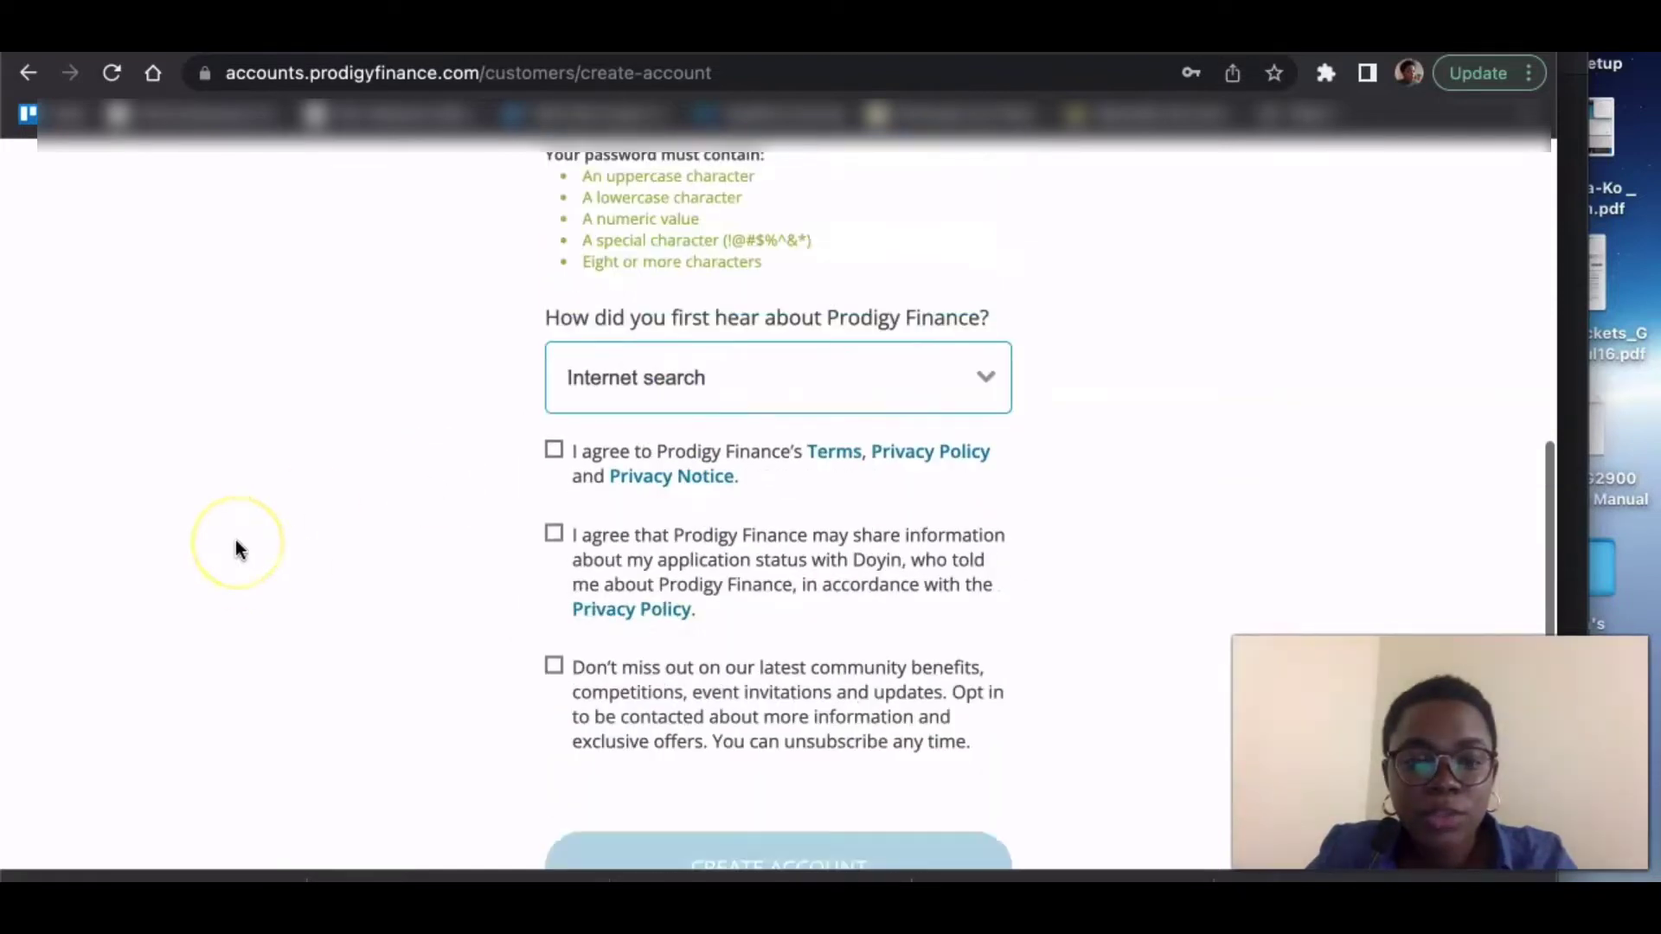
{"action": "left_click", "coordinate": [616, 378]}
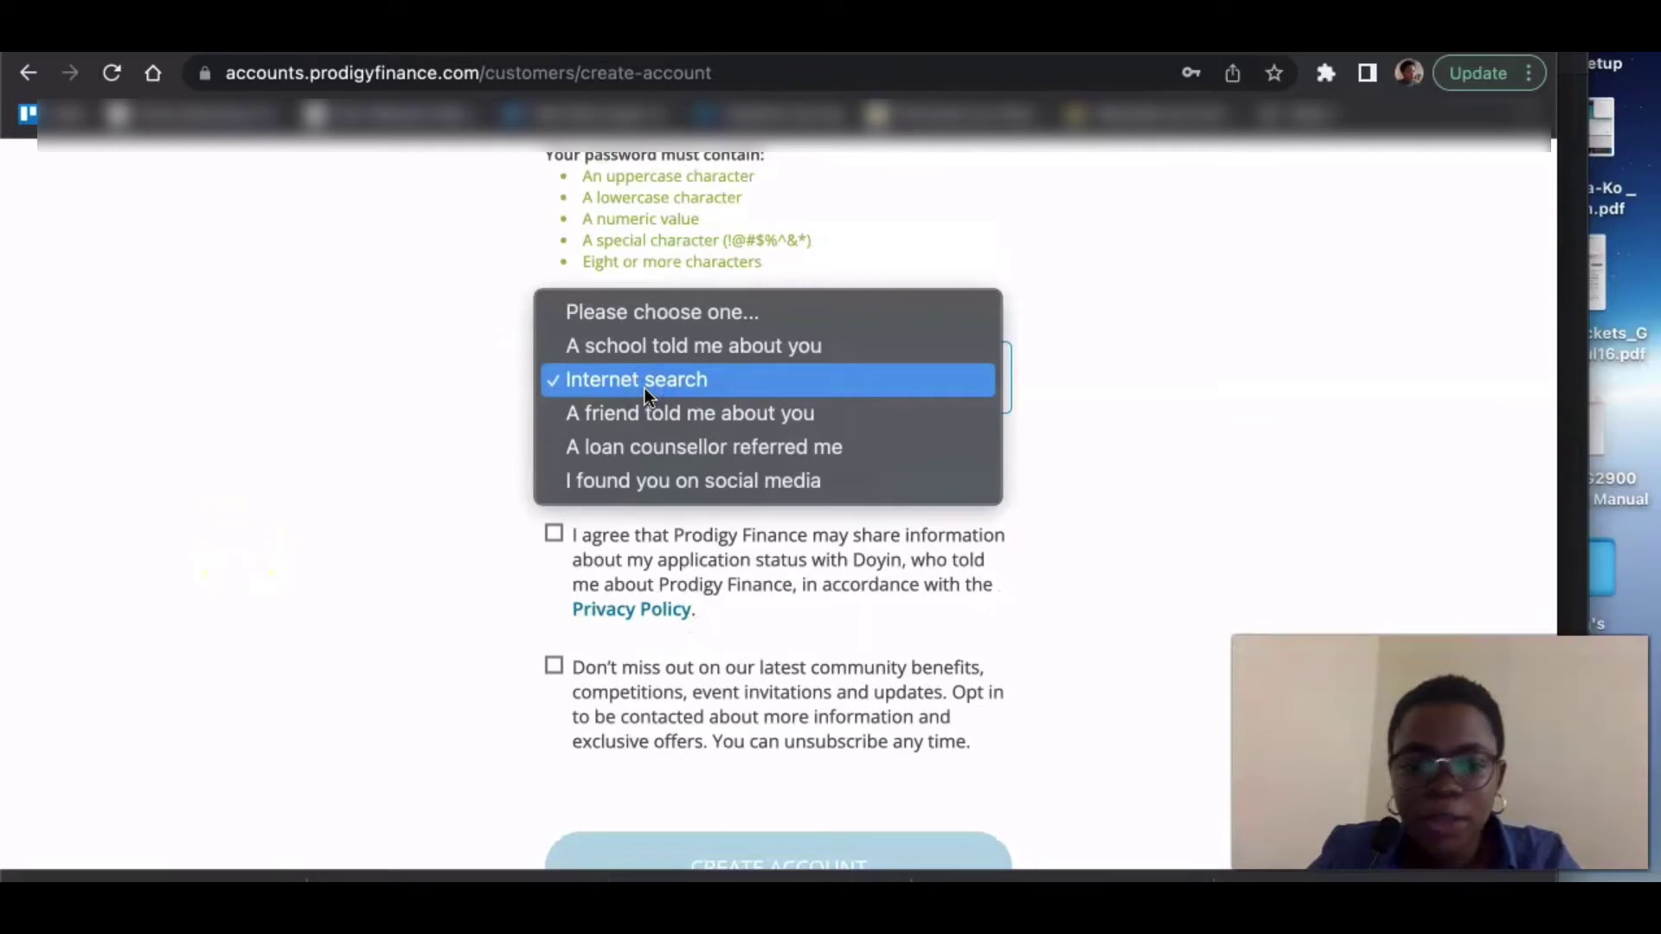
{"action": "left_click", "coordinate": [446, 459]}
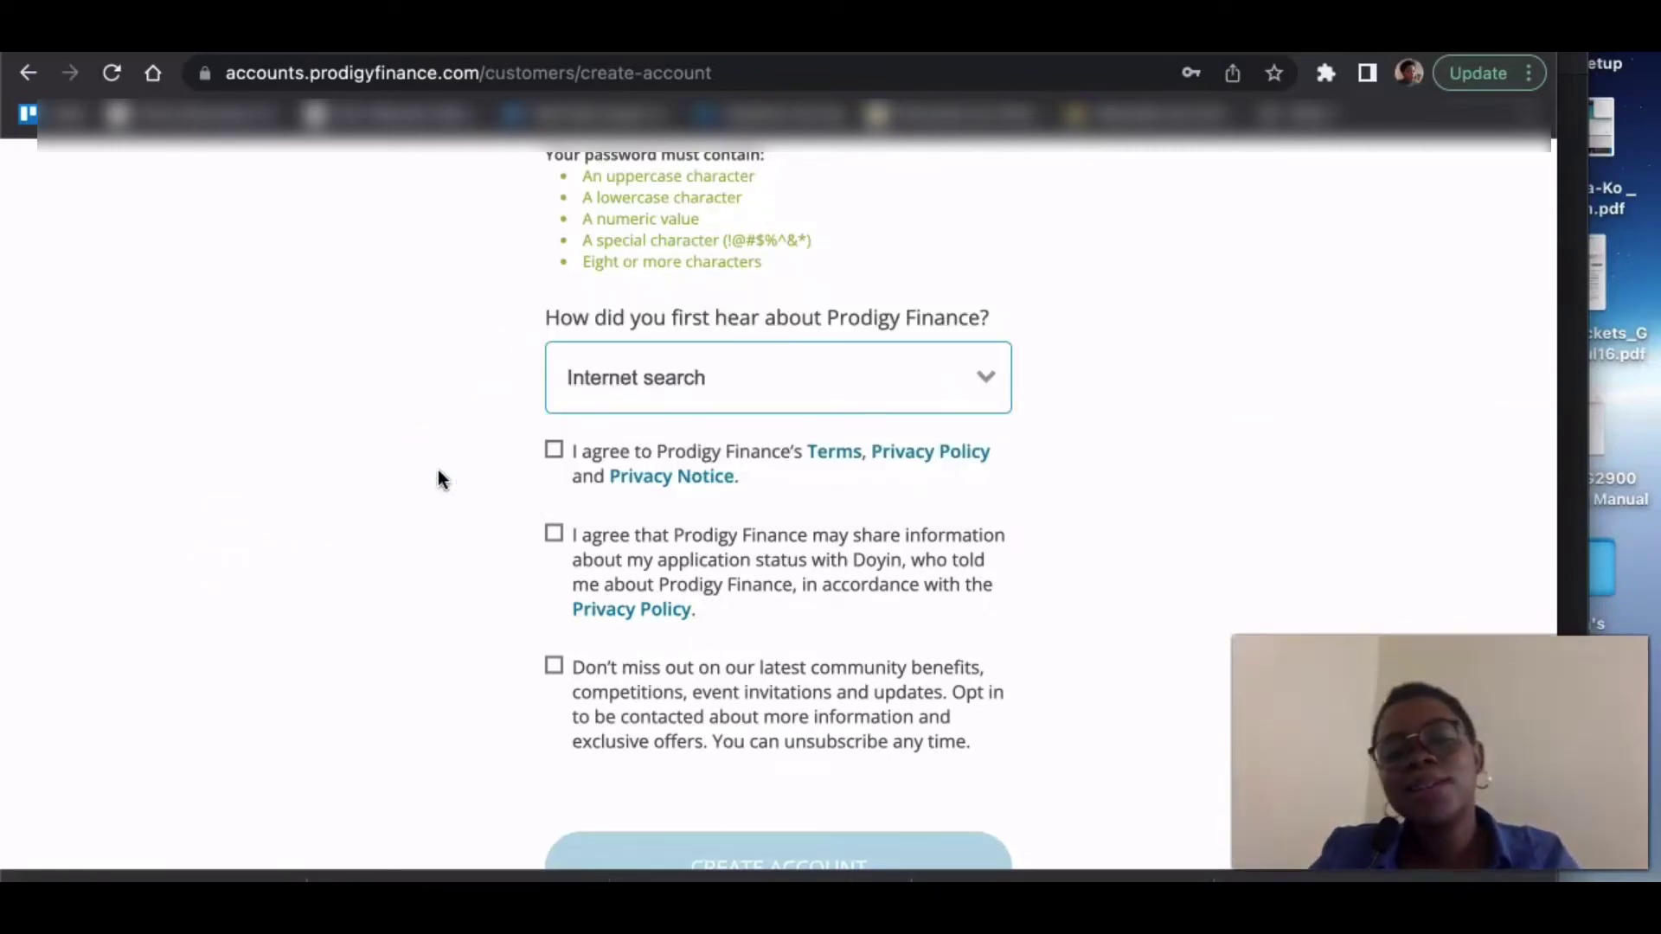
- Accept the Terms and Privacy Policy and agree to share application status with the referrer
{"action": "left_click", "coordinate": [554, 449]}
{"action": "left_click", "coordinate": [553, 449]}
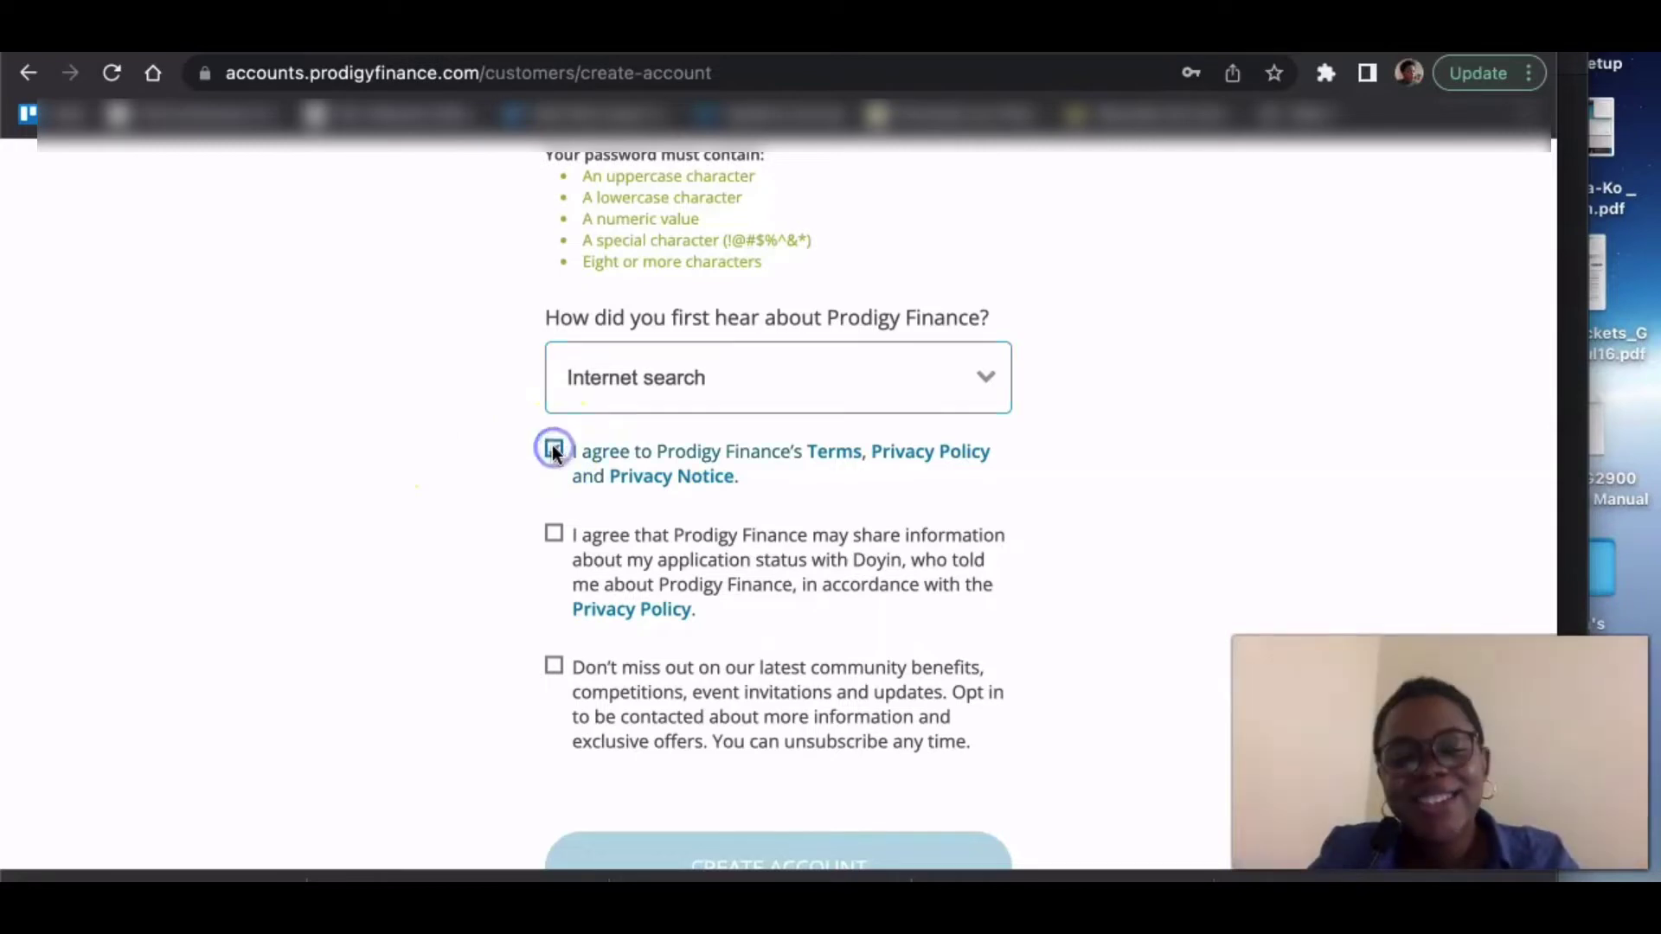
{"action": "left_click", "coordinate": [554, 533]}
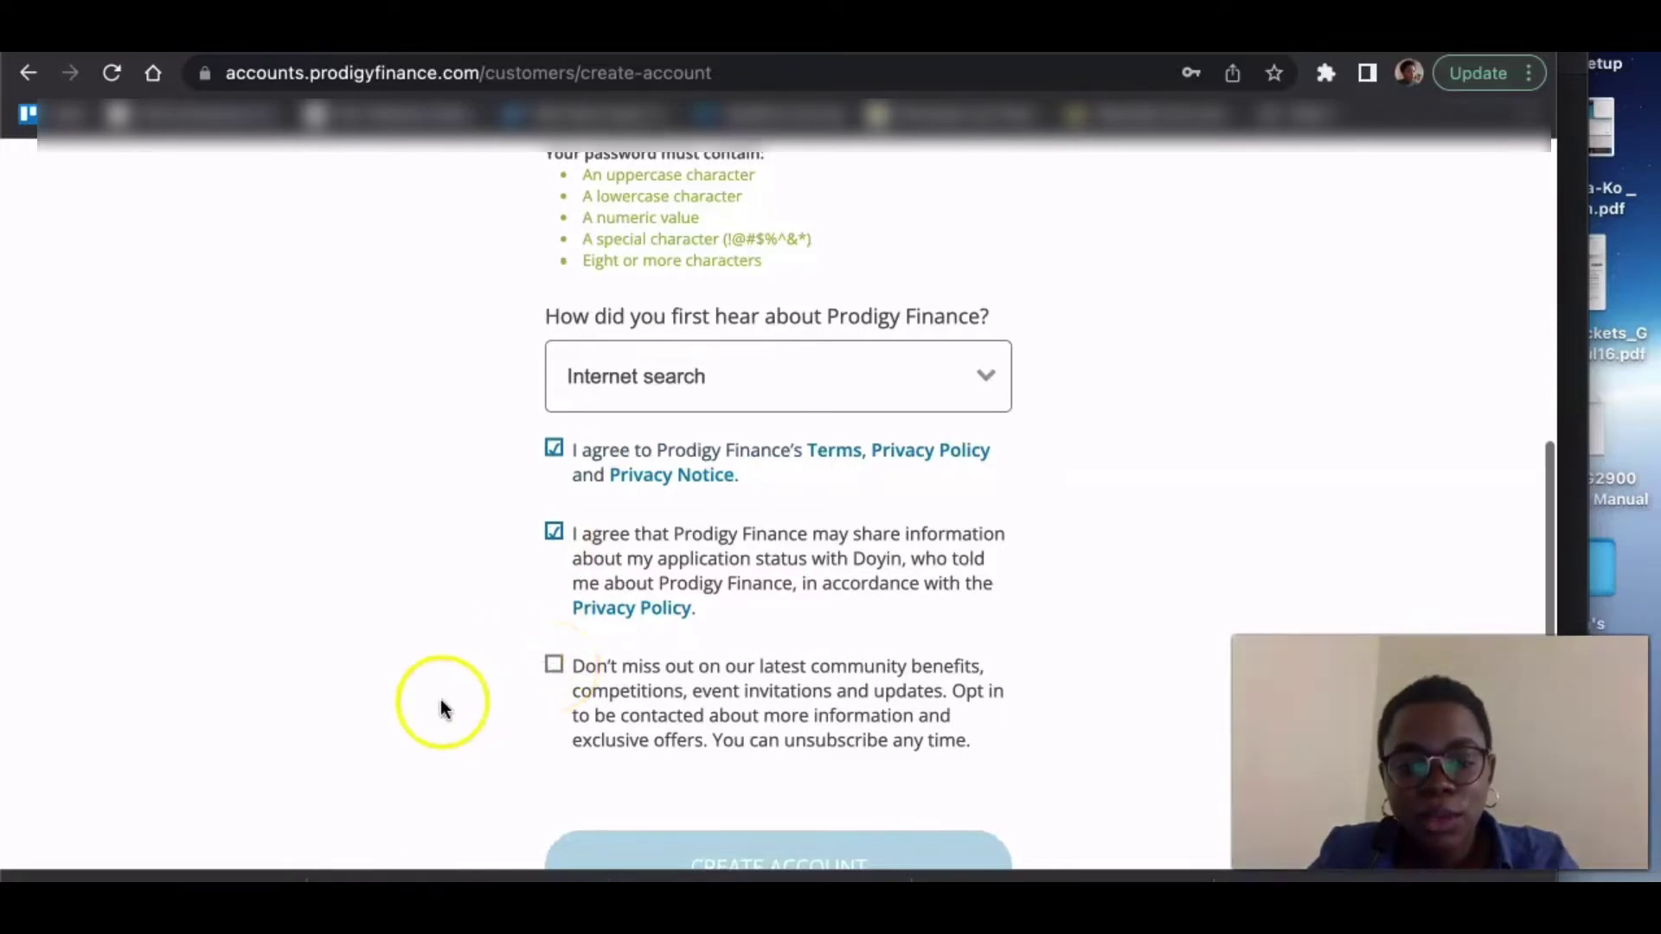
{"action": "scroll", "coordinate": [440, 699], "scroll_direction": "down", "scroll_amount": 3}
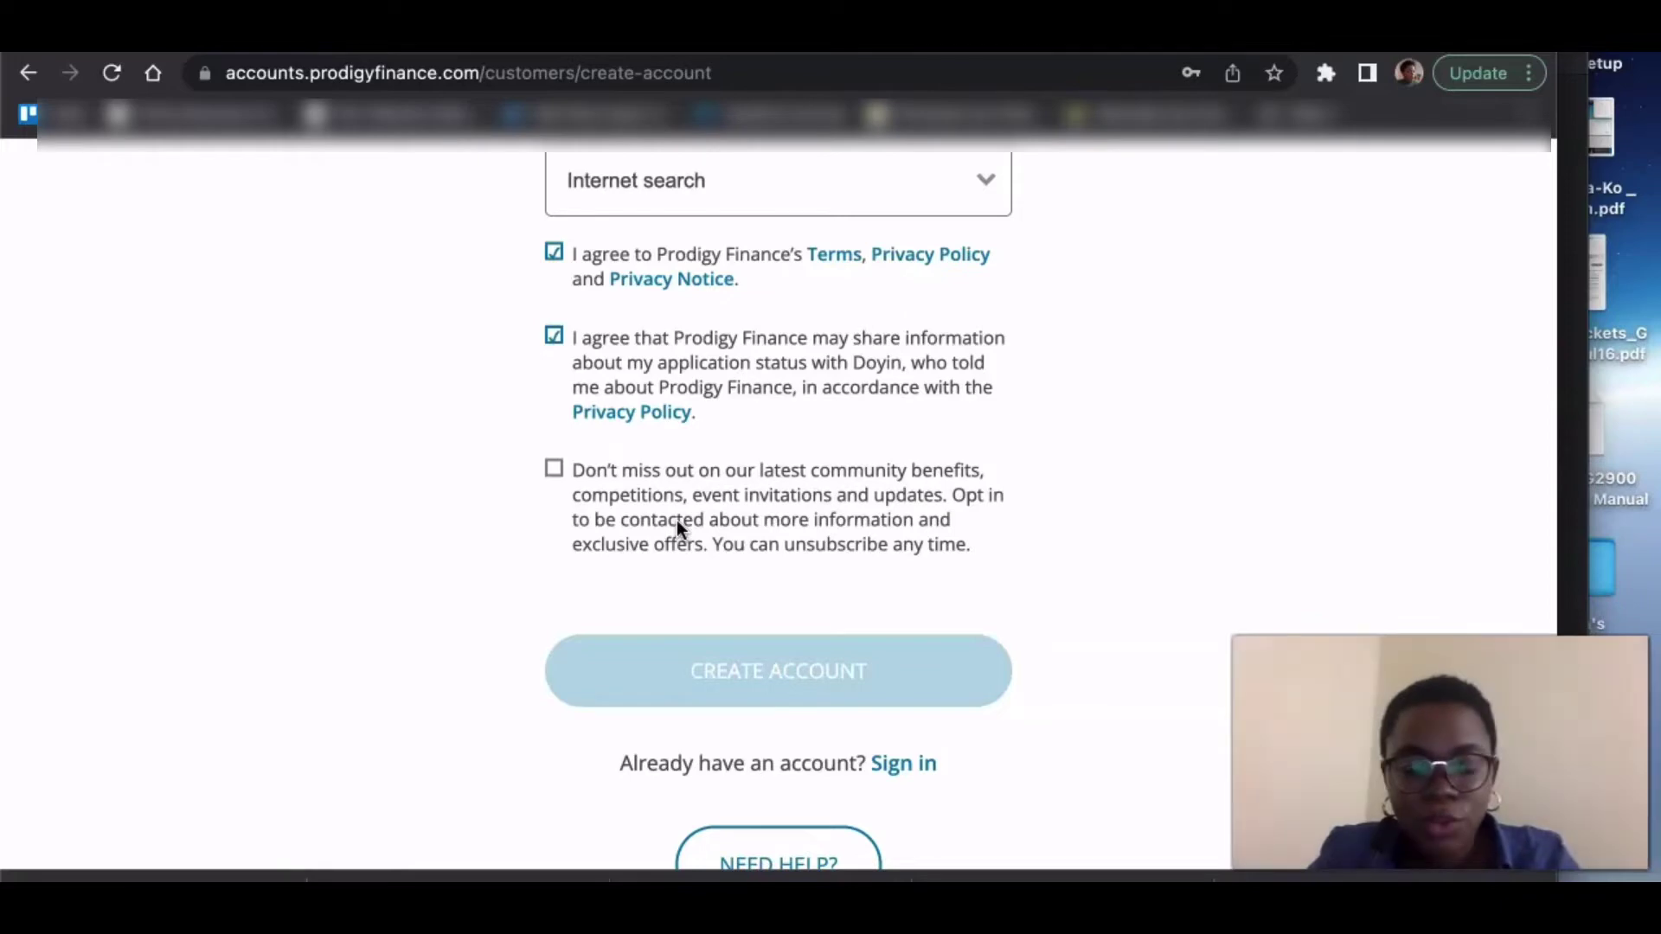
{"action": "scroll", "coordinate": [676, 521], "scroll_direction": "down", "scroll_amount": 2}
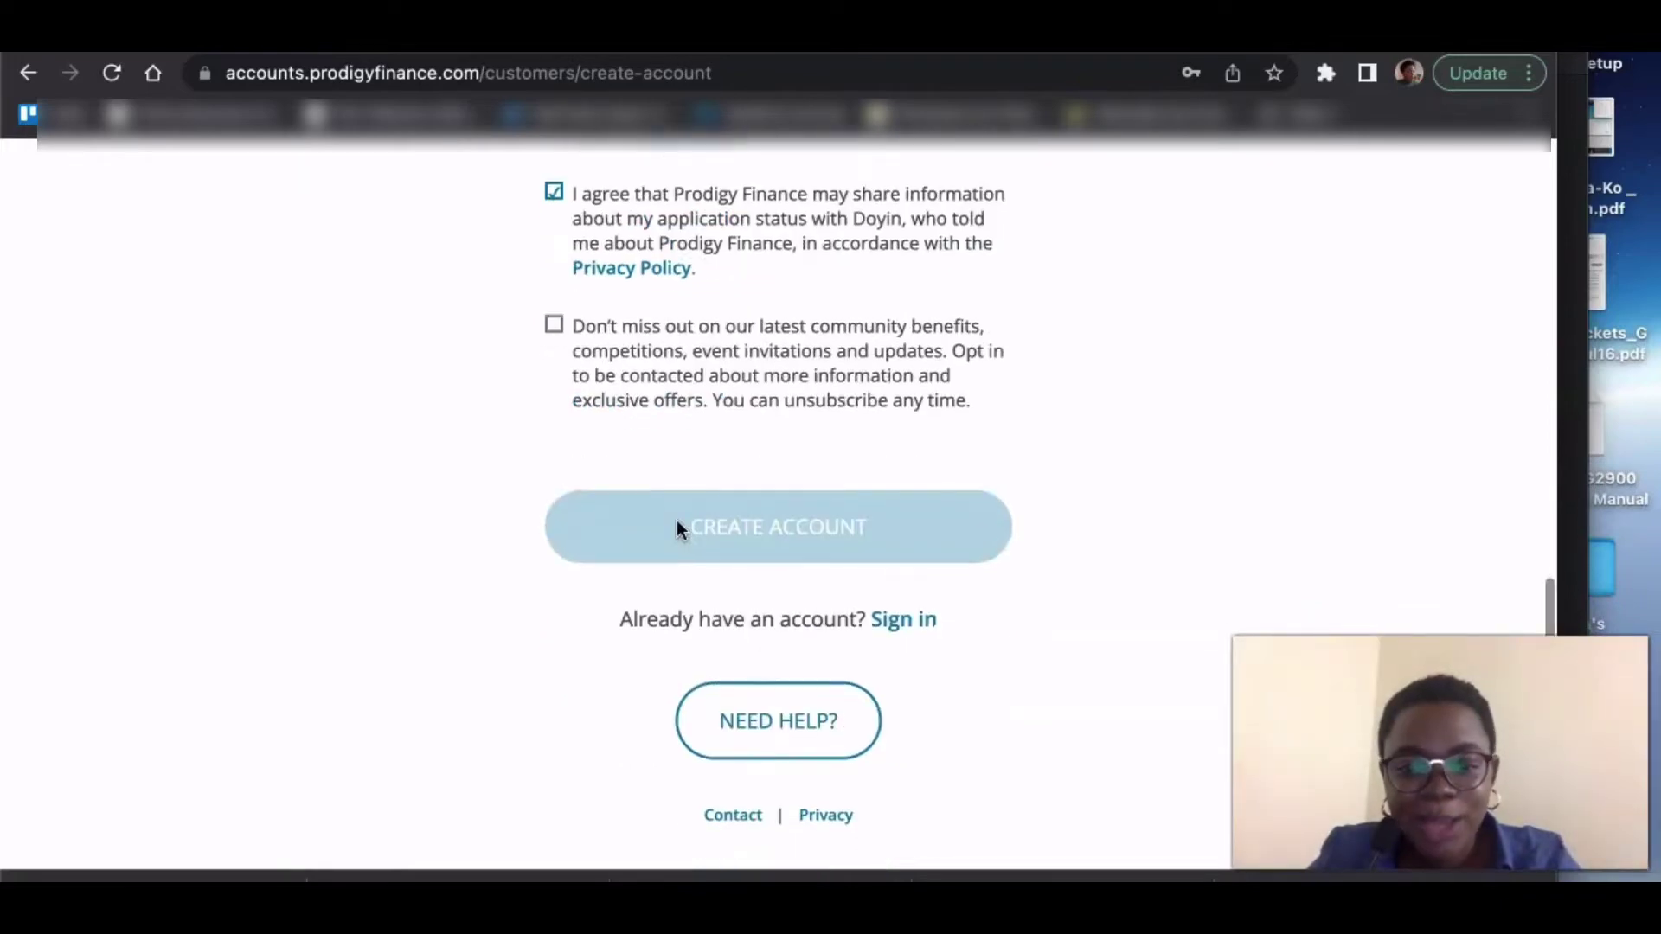
{"action": "scroll", "coordinate": [640, 649], "scroll_direction": "up", "scroll_amount": 1}
{"action": "scroll", "coordinate": [640, 649], "scroll_direction": "up", "scroll_amount": 10}
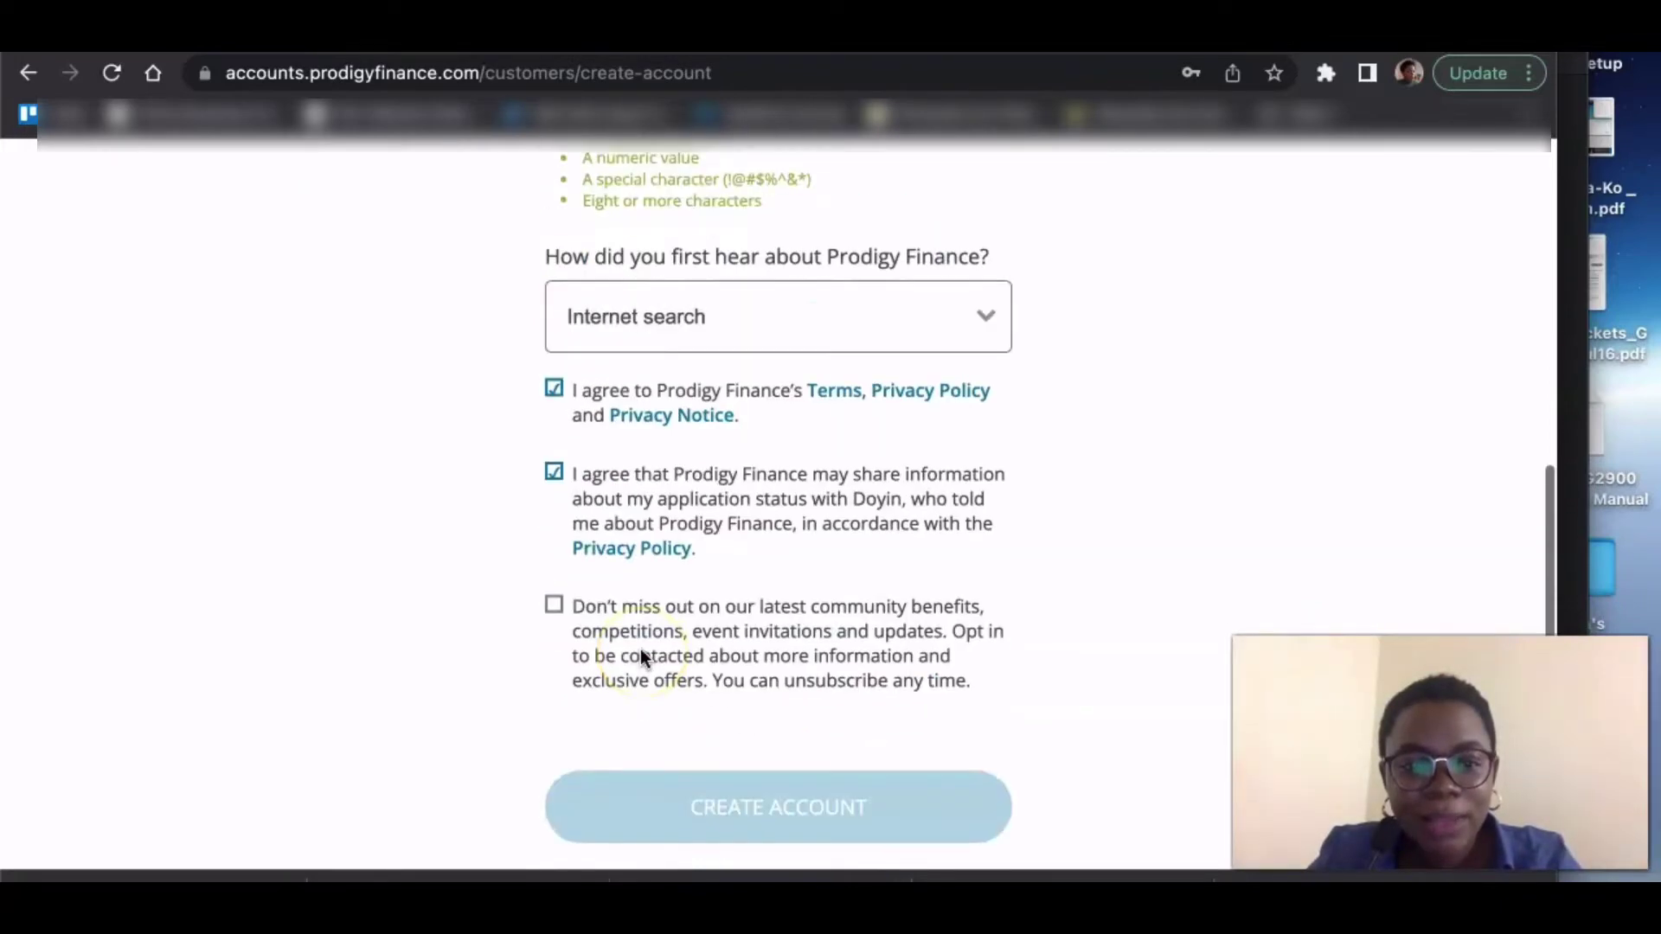
{"action": "scroll", "coordinate": [645, 675], "scroll_direction": "up", "scroll_amount": 4}
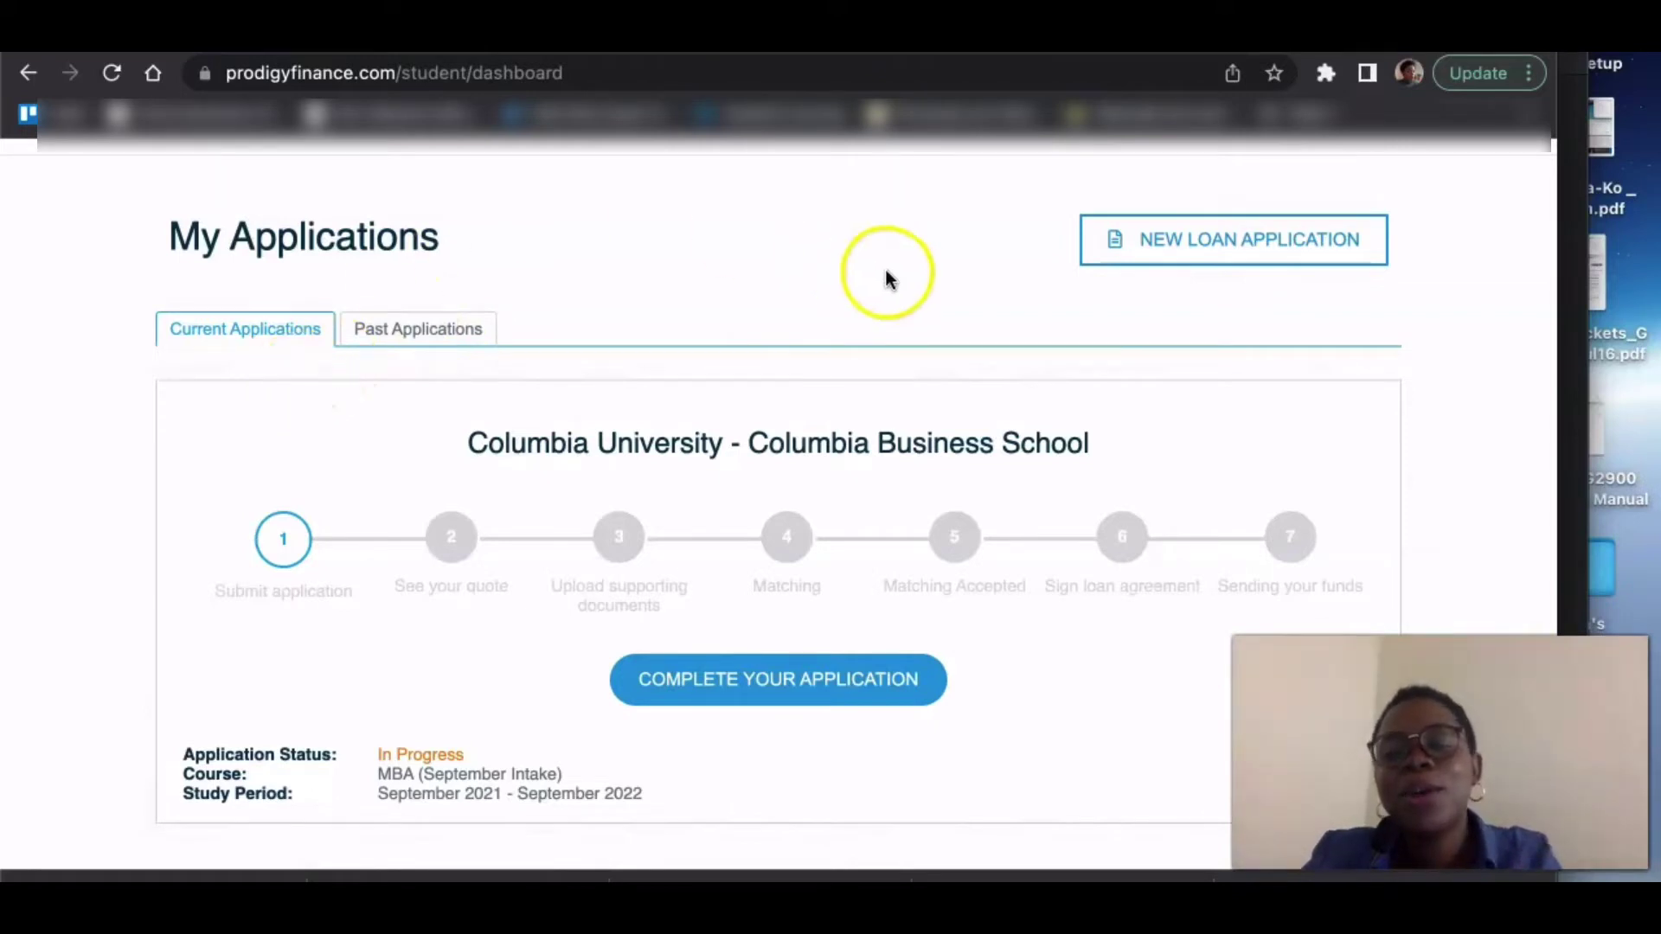
- Start a new loan application, accepting the privacy policy and notice
{"action": "left_click", "coordinate": [1190, 259]}
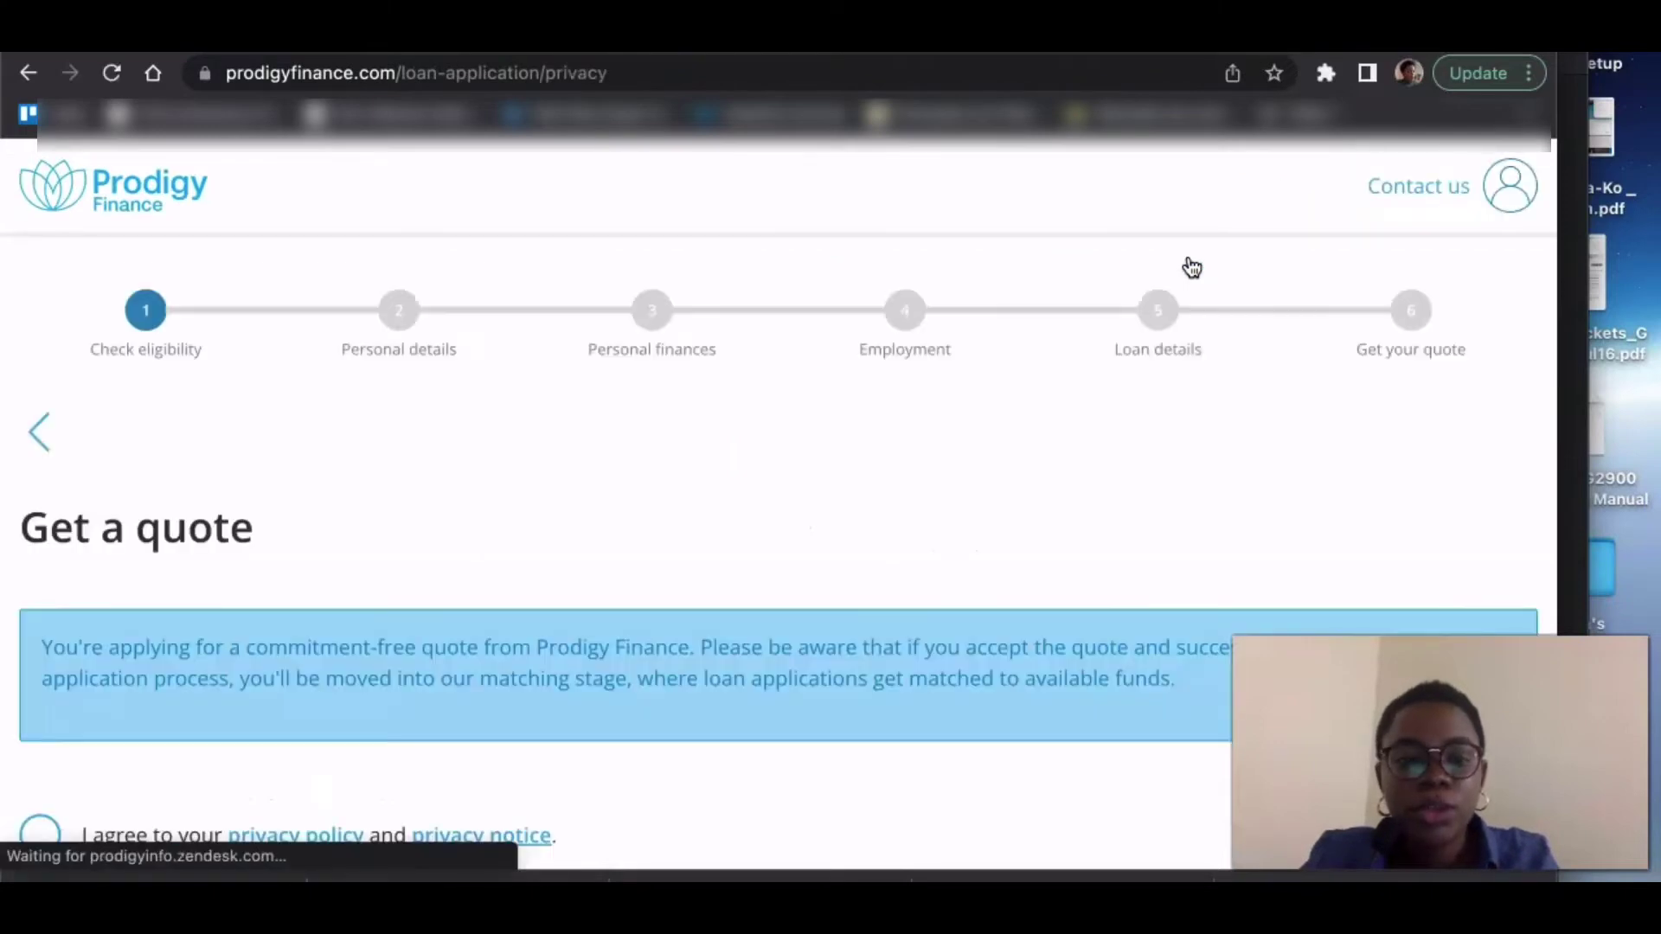
{"action": "scroll", "coordinate": [1033, 389], "scroll_direction": "down", "scroll_amount": 2}
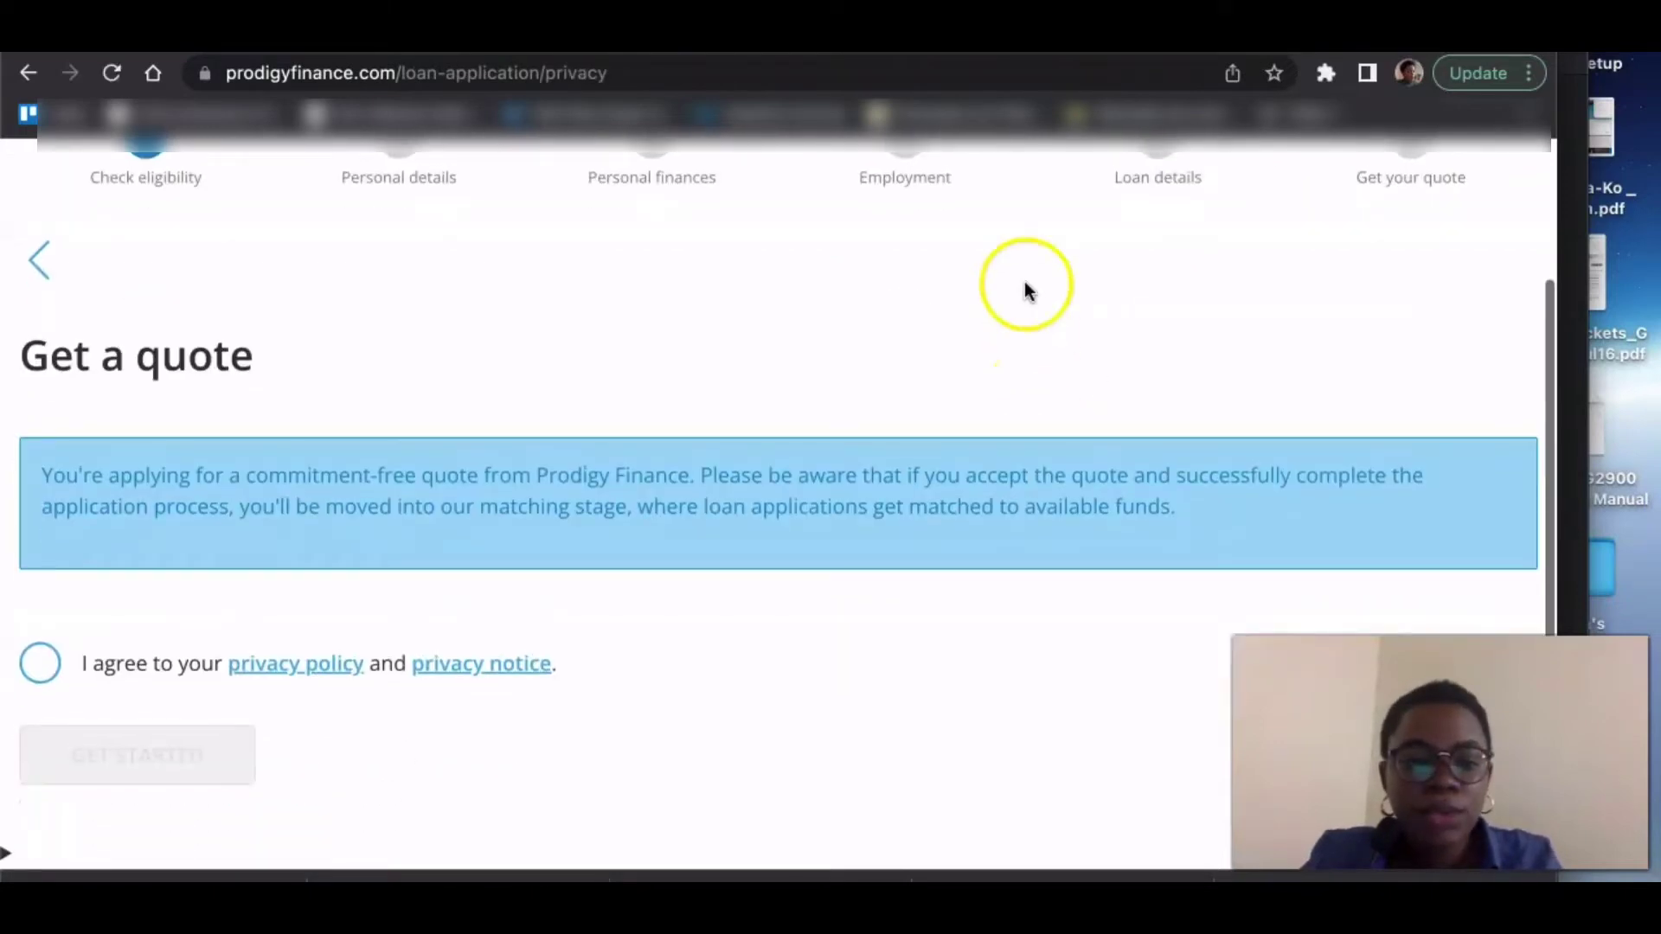
{"action": "left_click", "coordinate": [43, 677]}
{"action": "left_click", "coordinate": [185, 742]}
- Give residence as Nigeria, state Lagos, lived there three years: Yes
{"action": "left_click", "coordinate": [398, 634]}
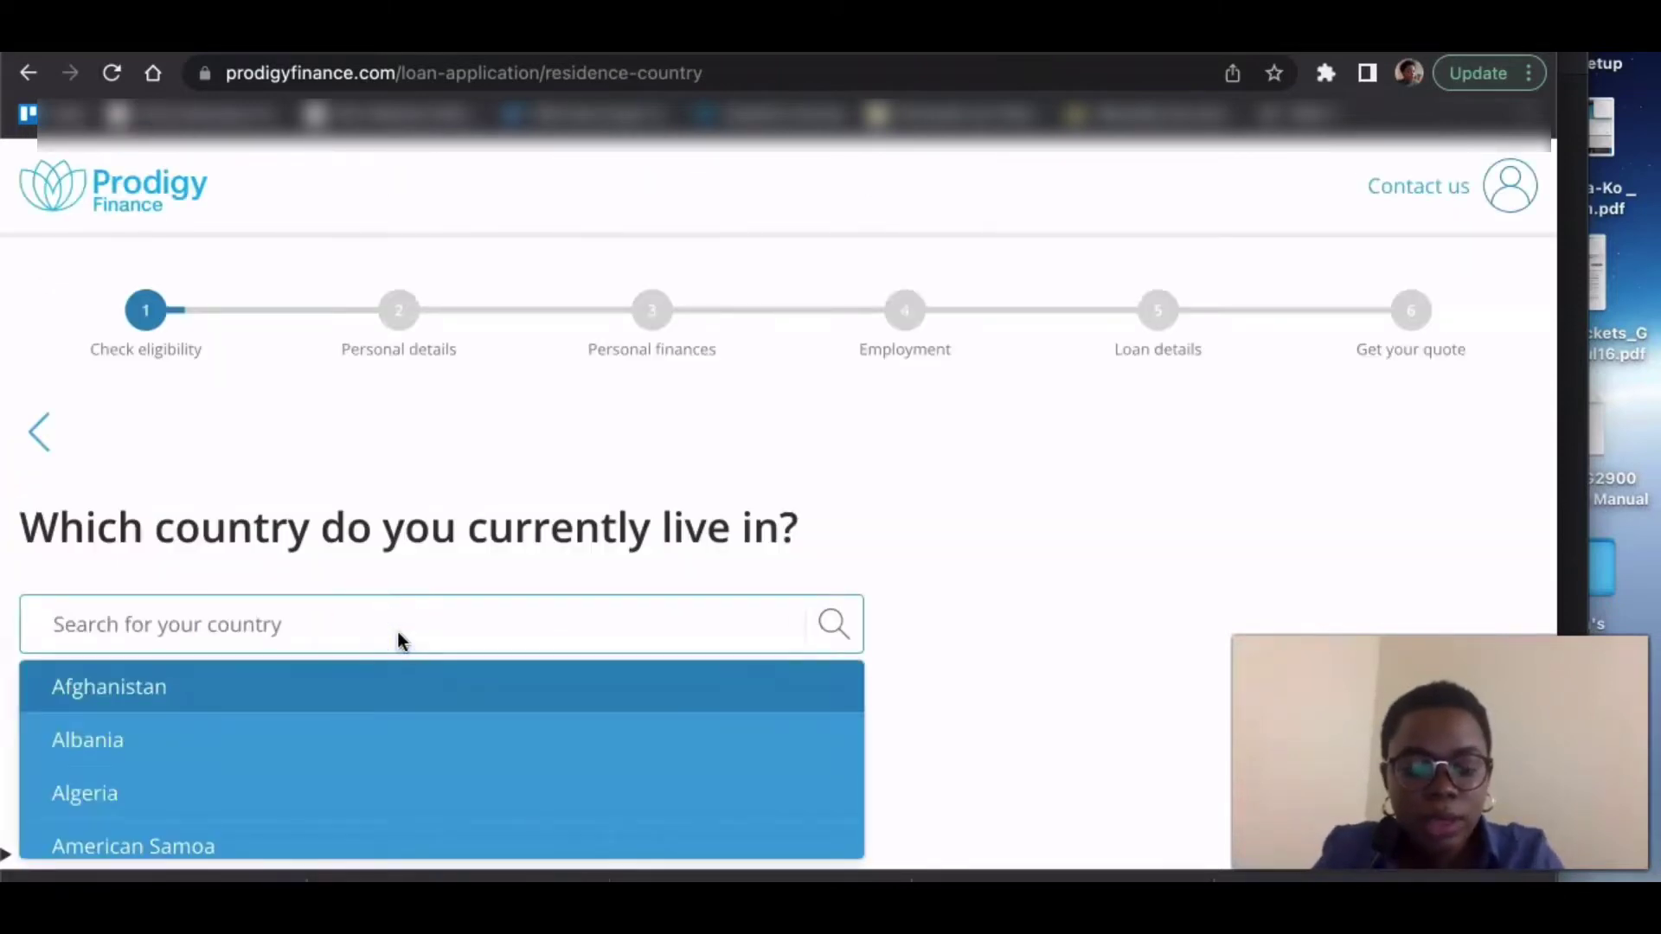
{"action": "type", "text": "n"}
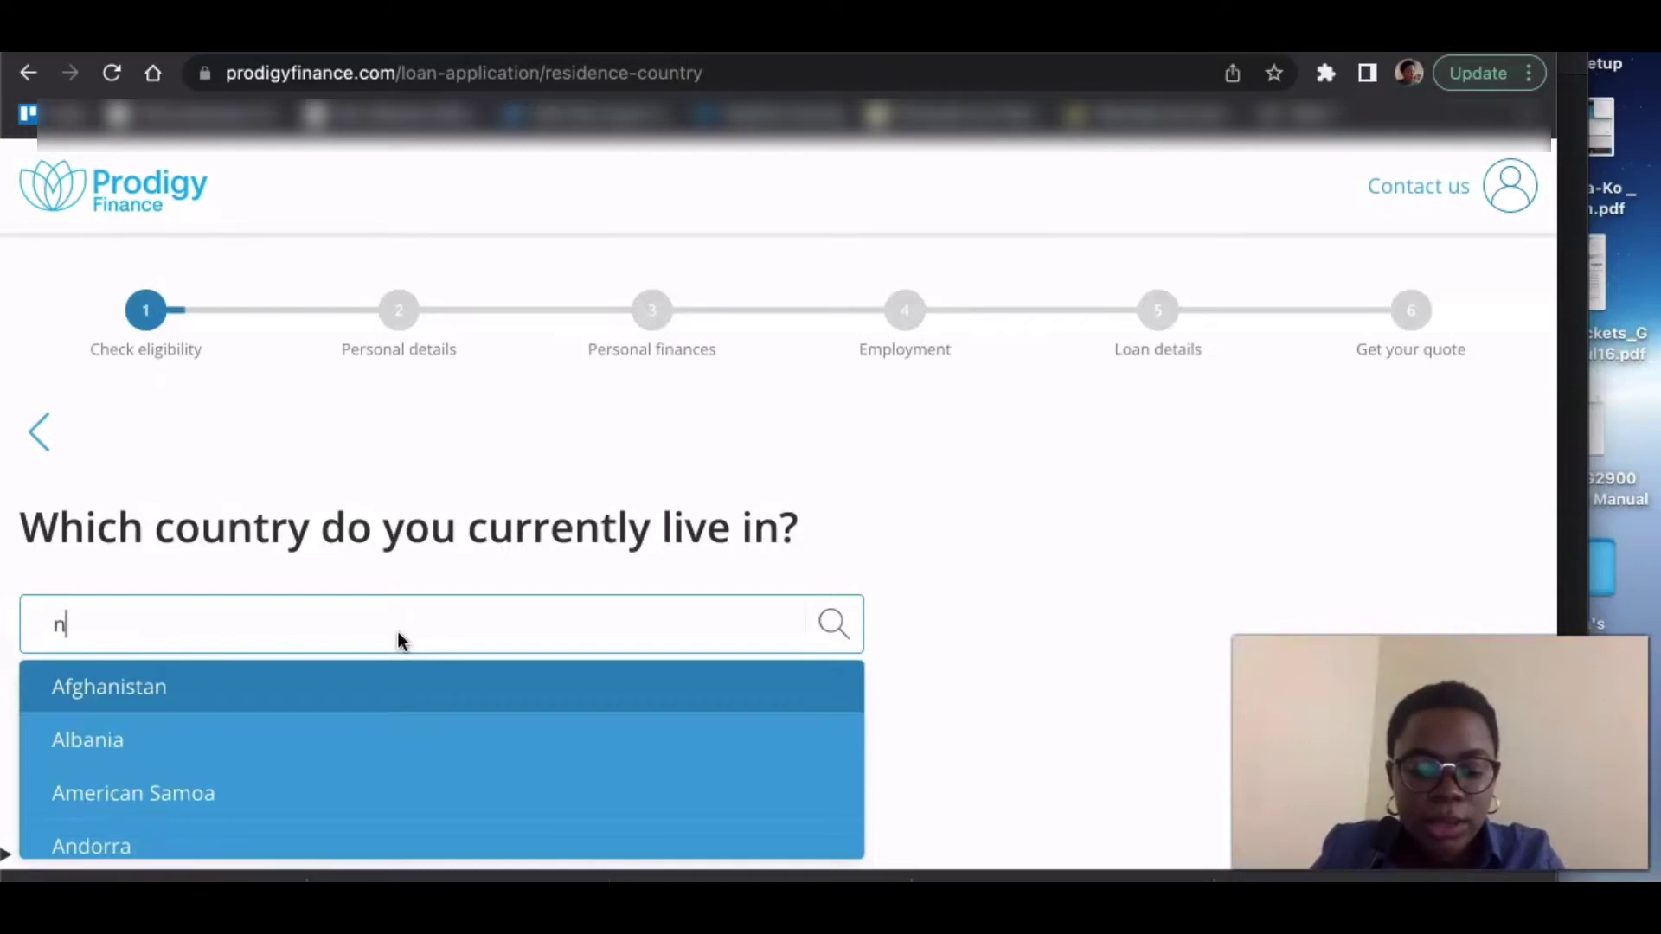
{"action": "type", "text": "igeria"}
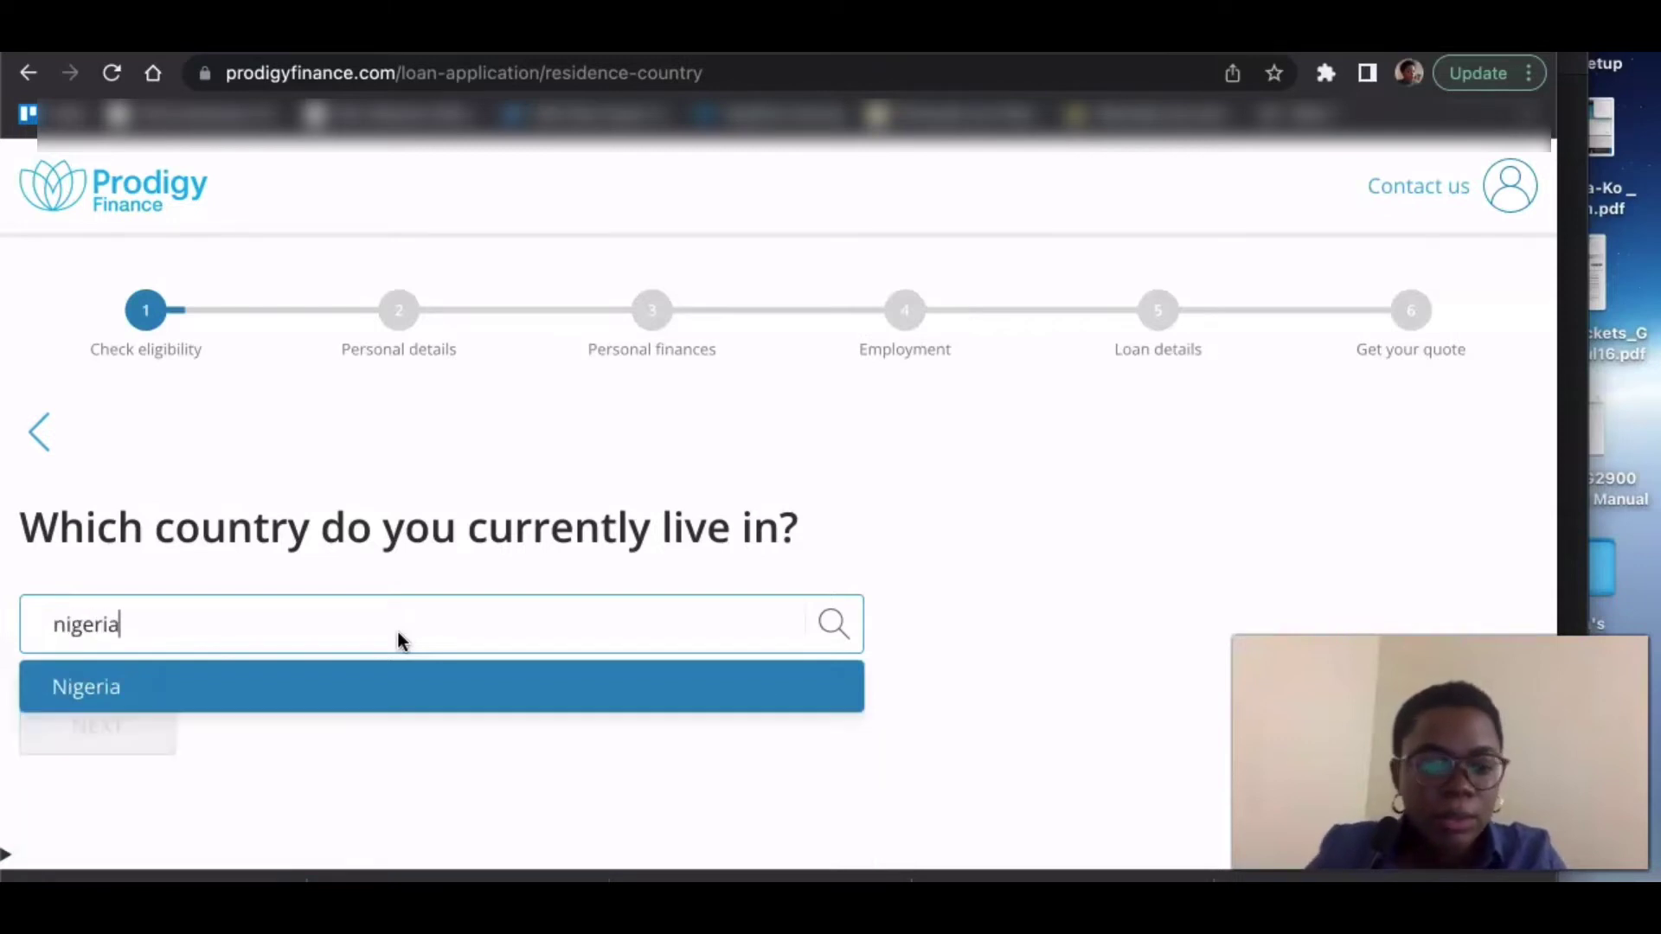
{"action": "left_click", "coordinate": [164, 682]}
{"action": "left_click", "coordinate": [104, 718]}
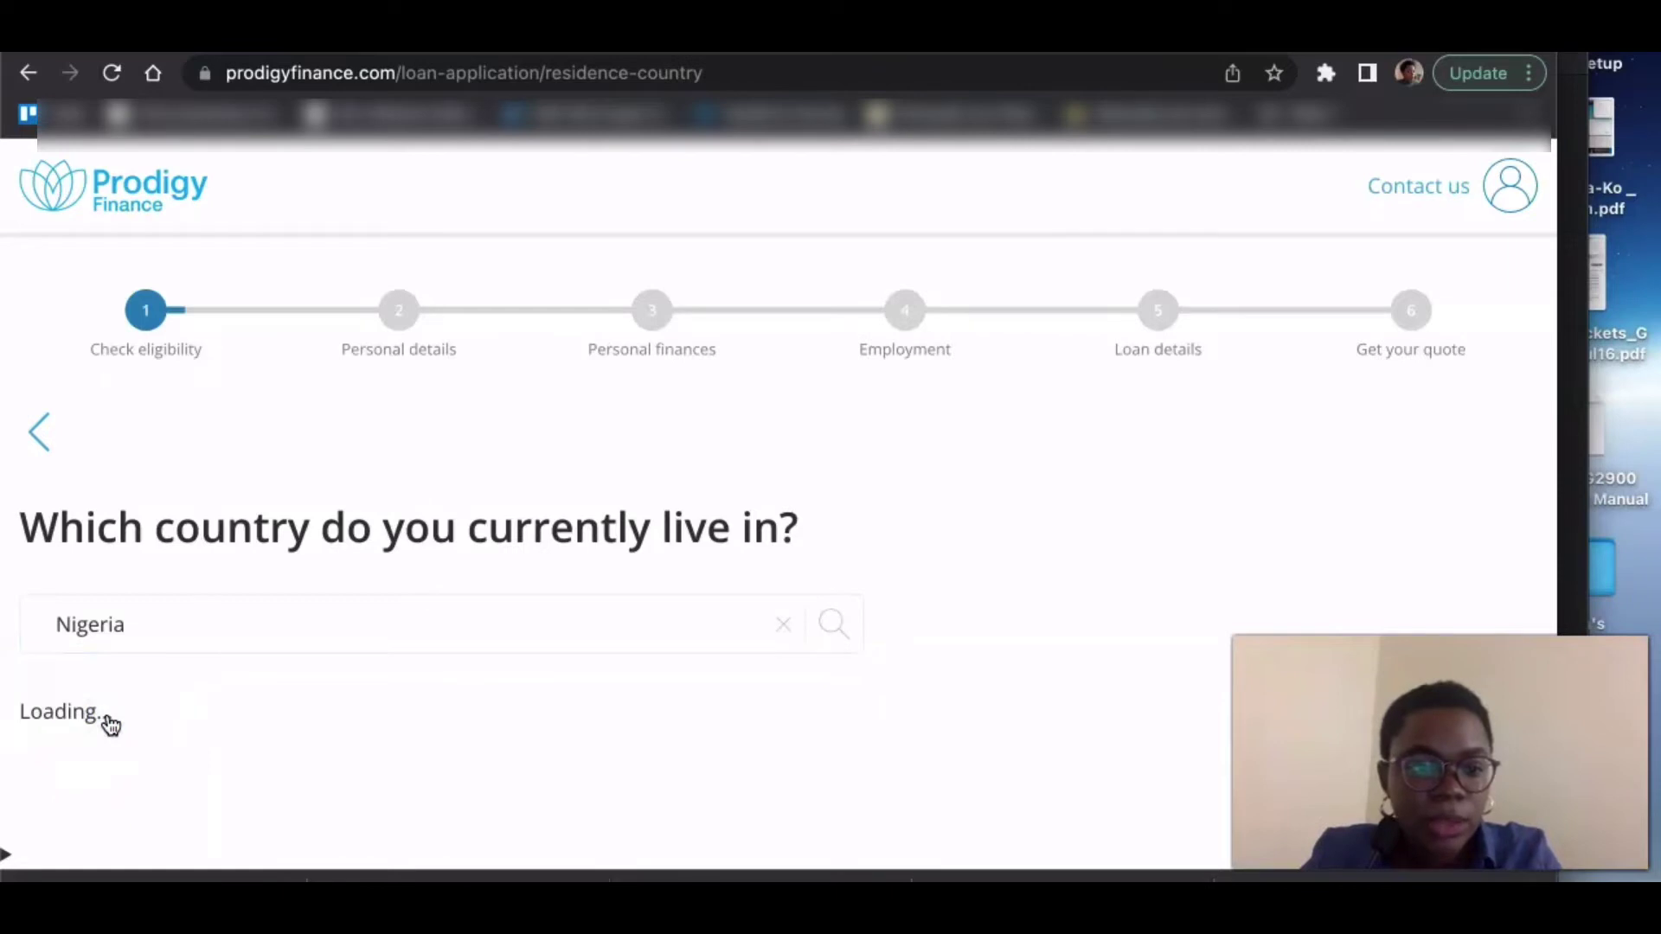
{"action": "left_click", "coordinate": [194, 548]}
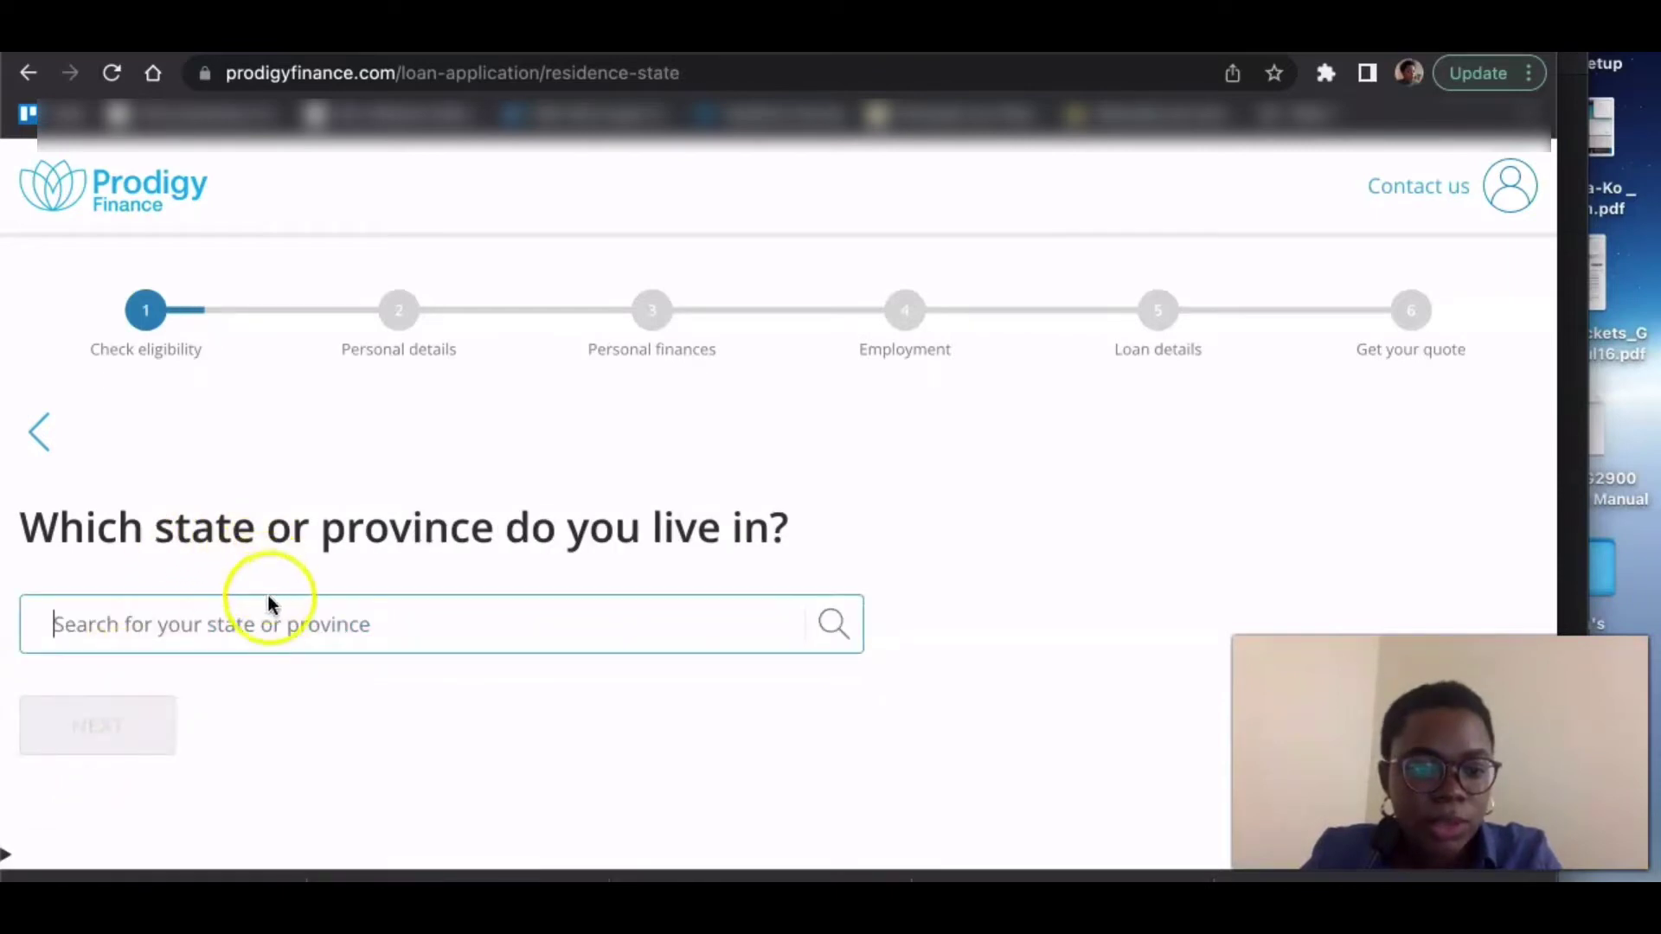
{"action": "type", "text": "lagos"}
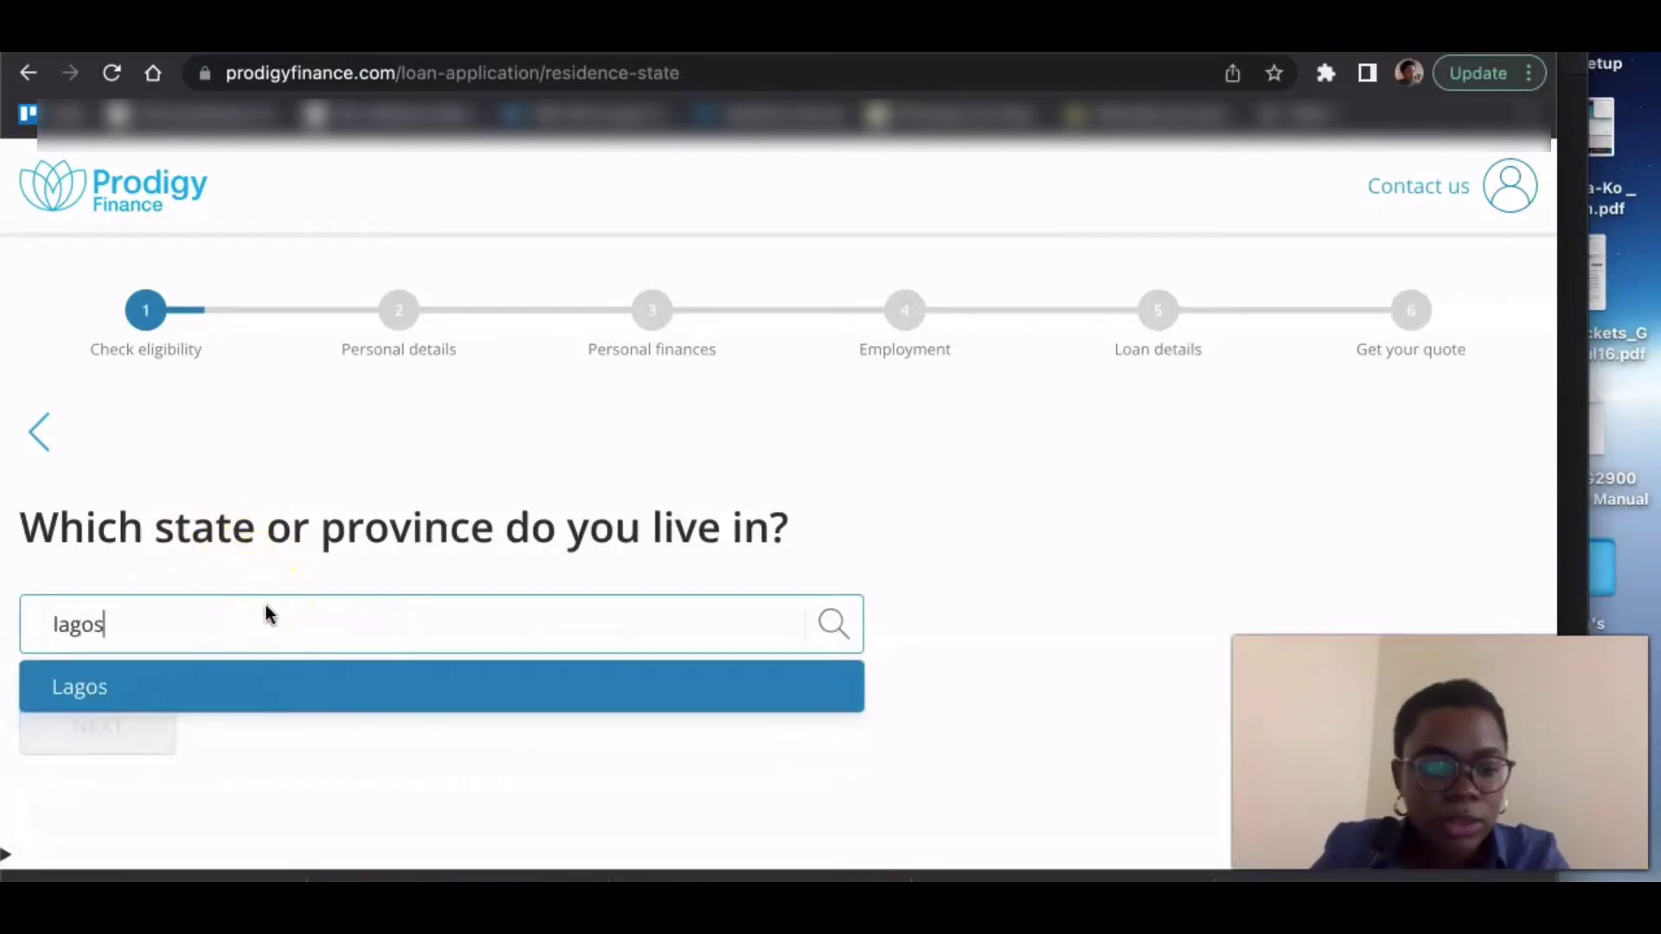
{"action": "left_click", "coordinate": [130, 688]}
{"action": "left_click", "coordinate": [122, 731]}
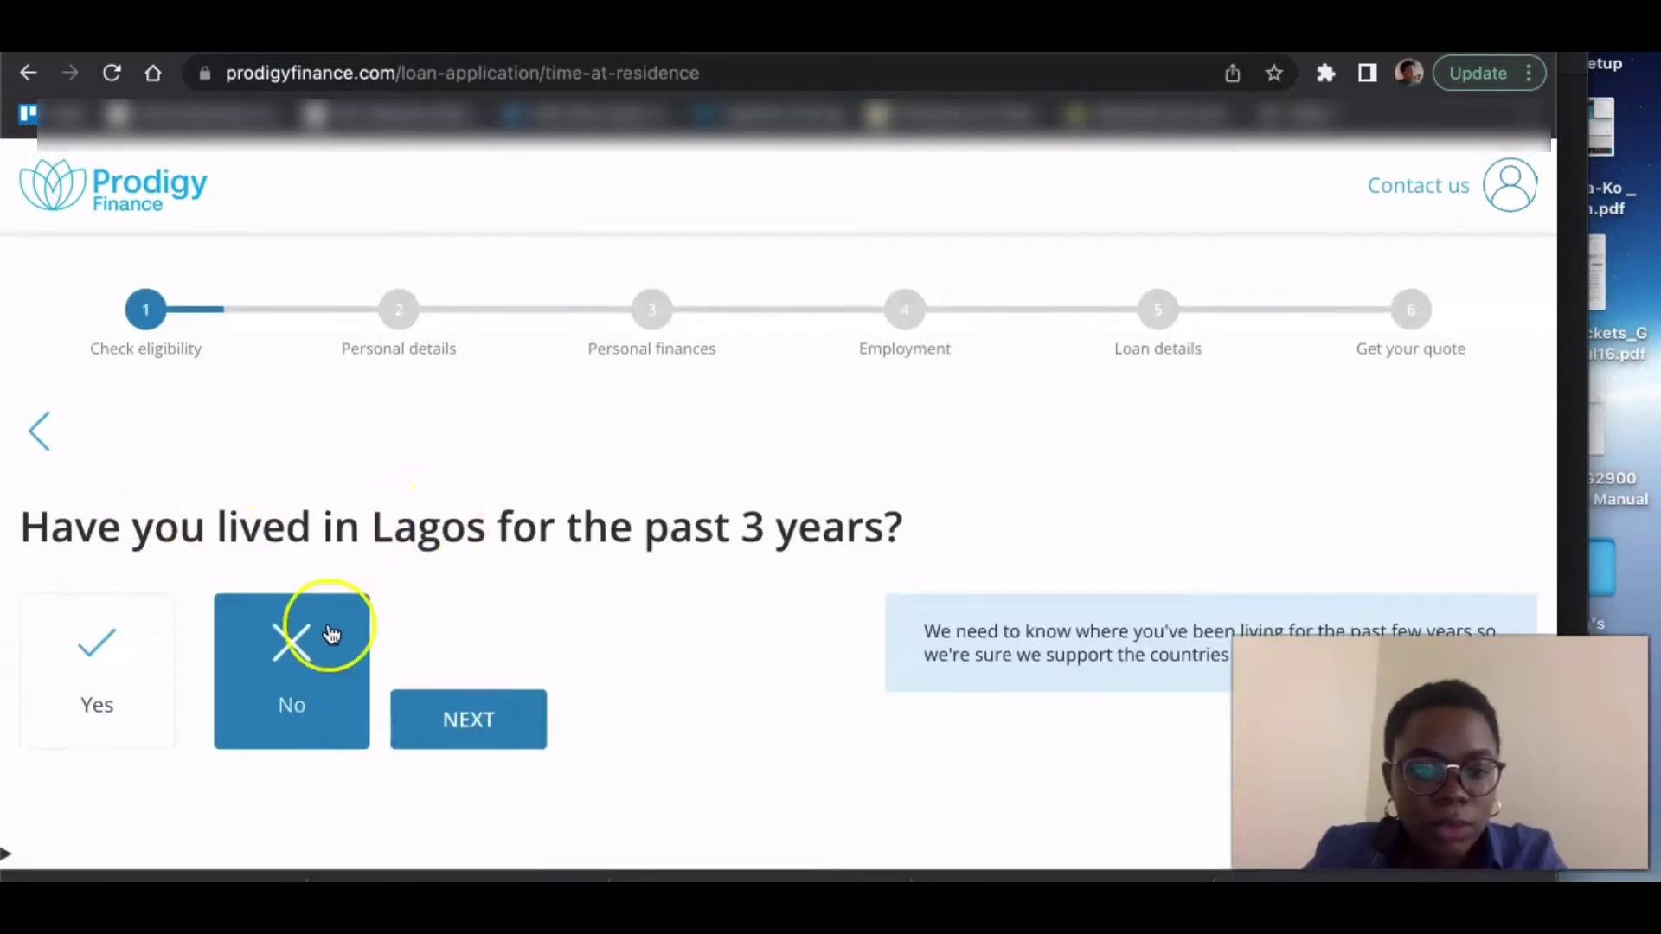
{"action": "left_click", "coordinate": [122, 693]}
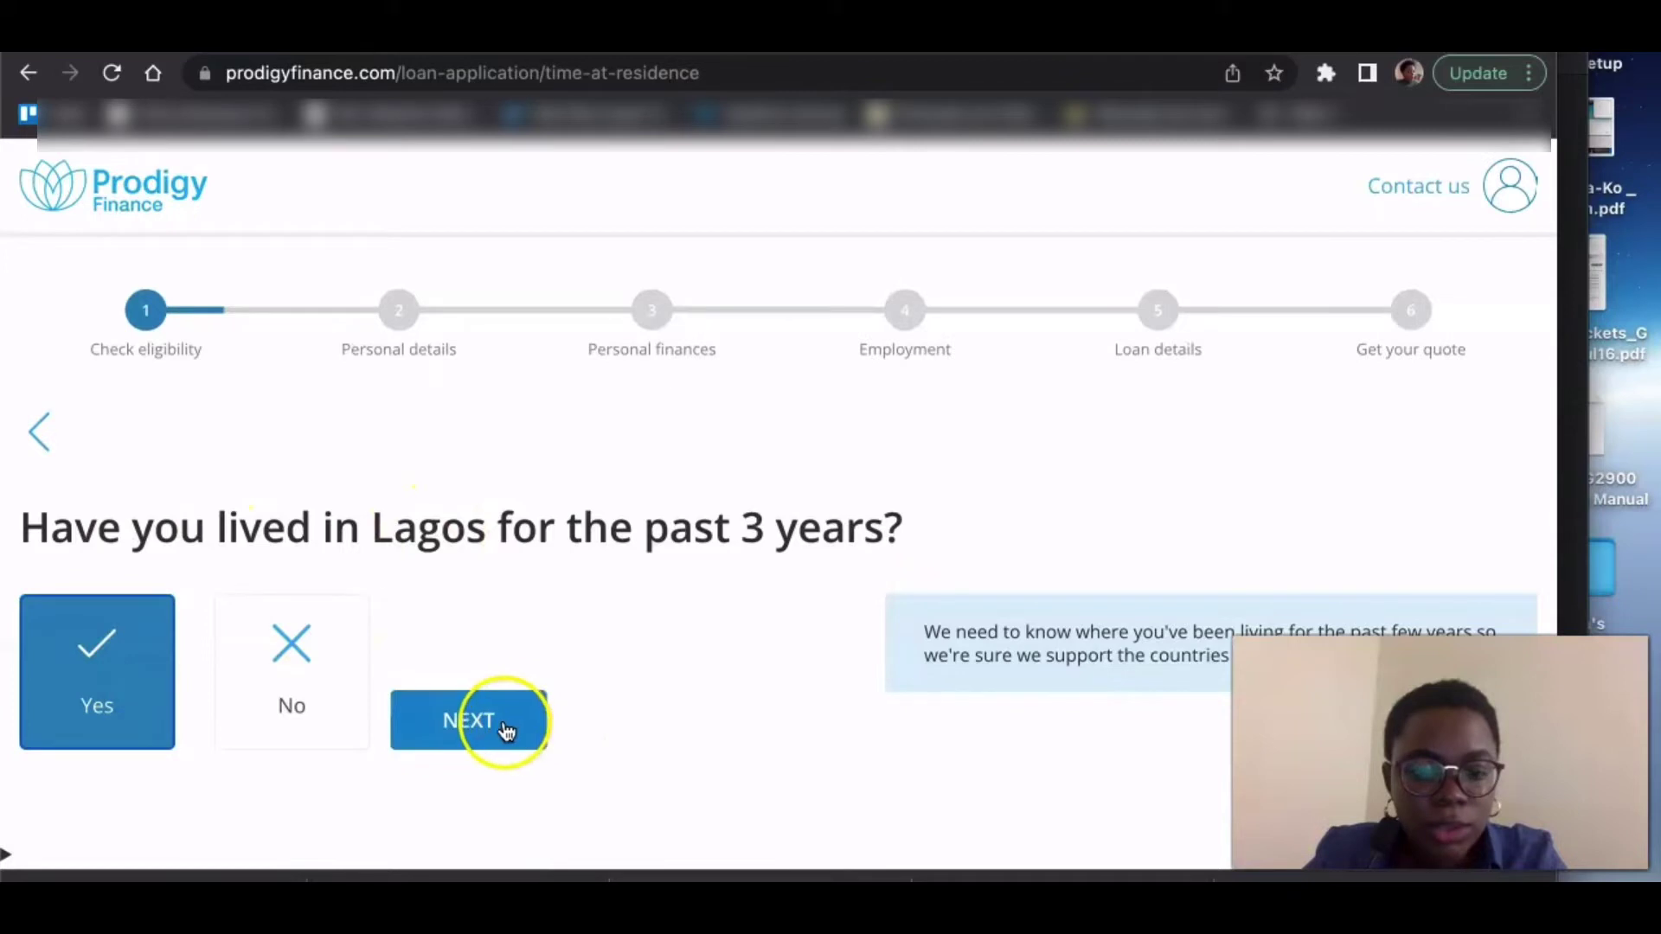
{"action": "left_click", "coordinate": [506, 731]}
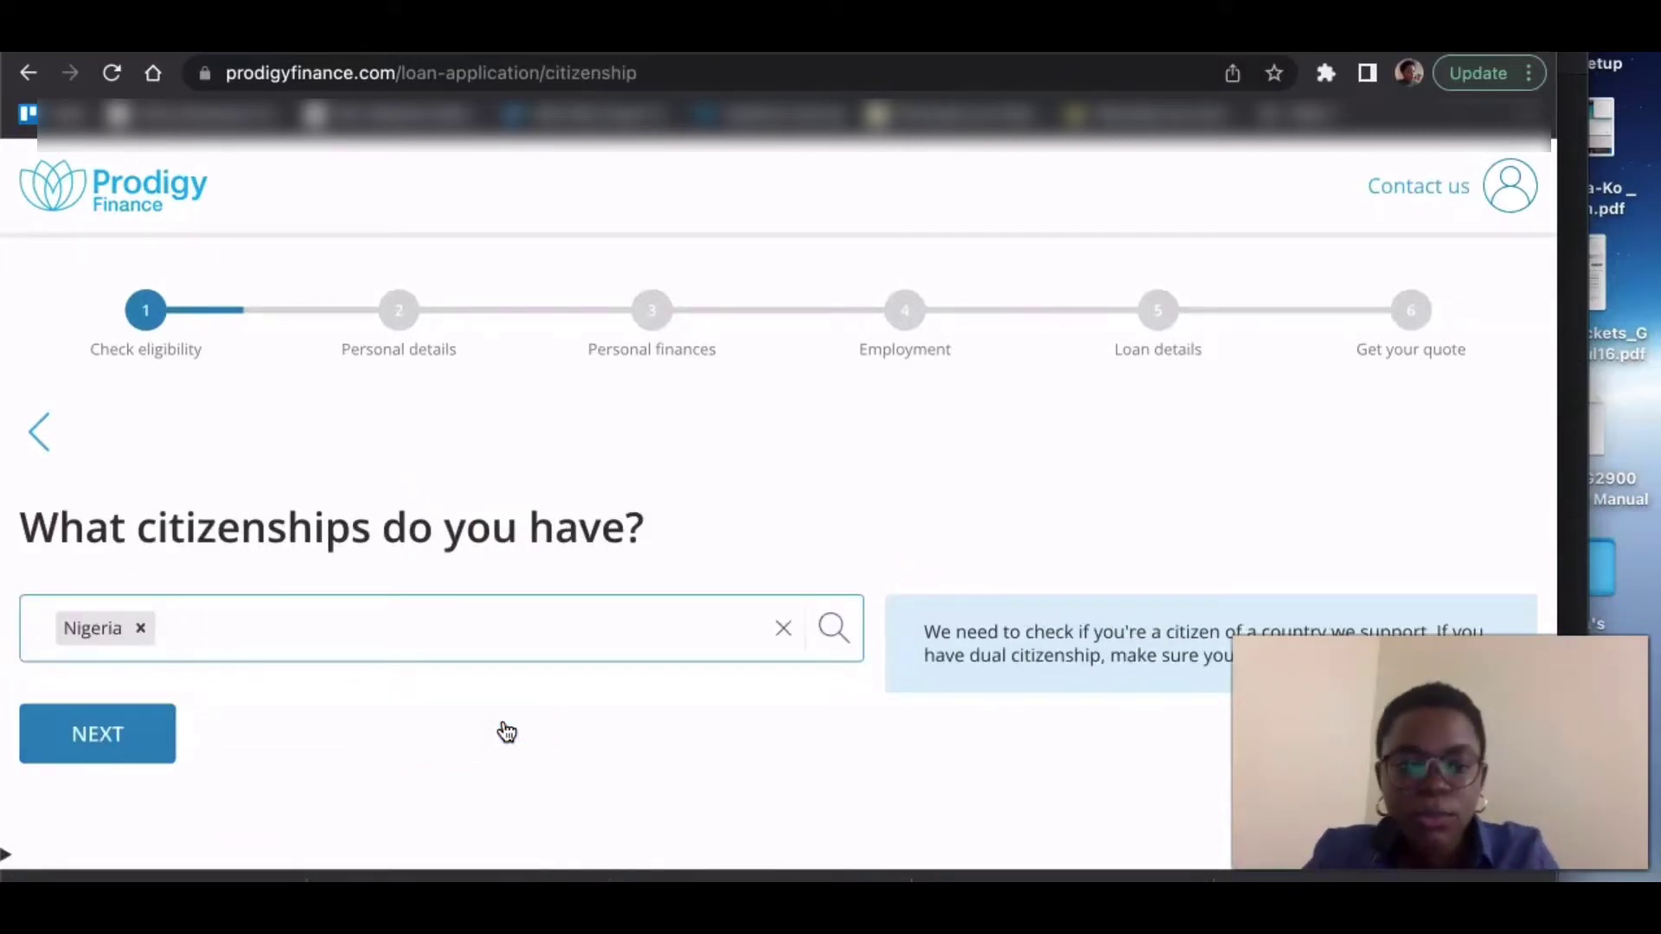
- Confirm Nigerian citizenship and choose Nigeria as the home country
{"action": "left_click", "coordinate": [152, 763]}
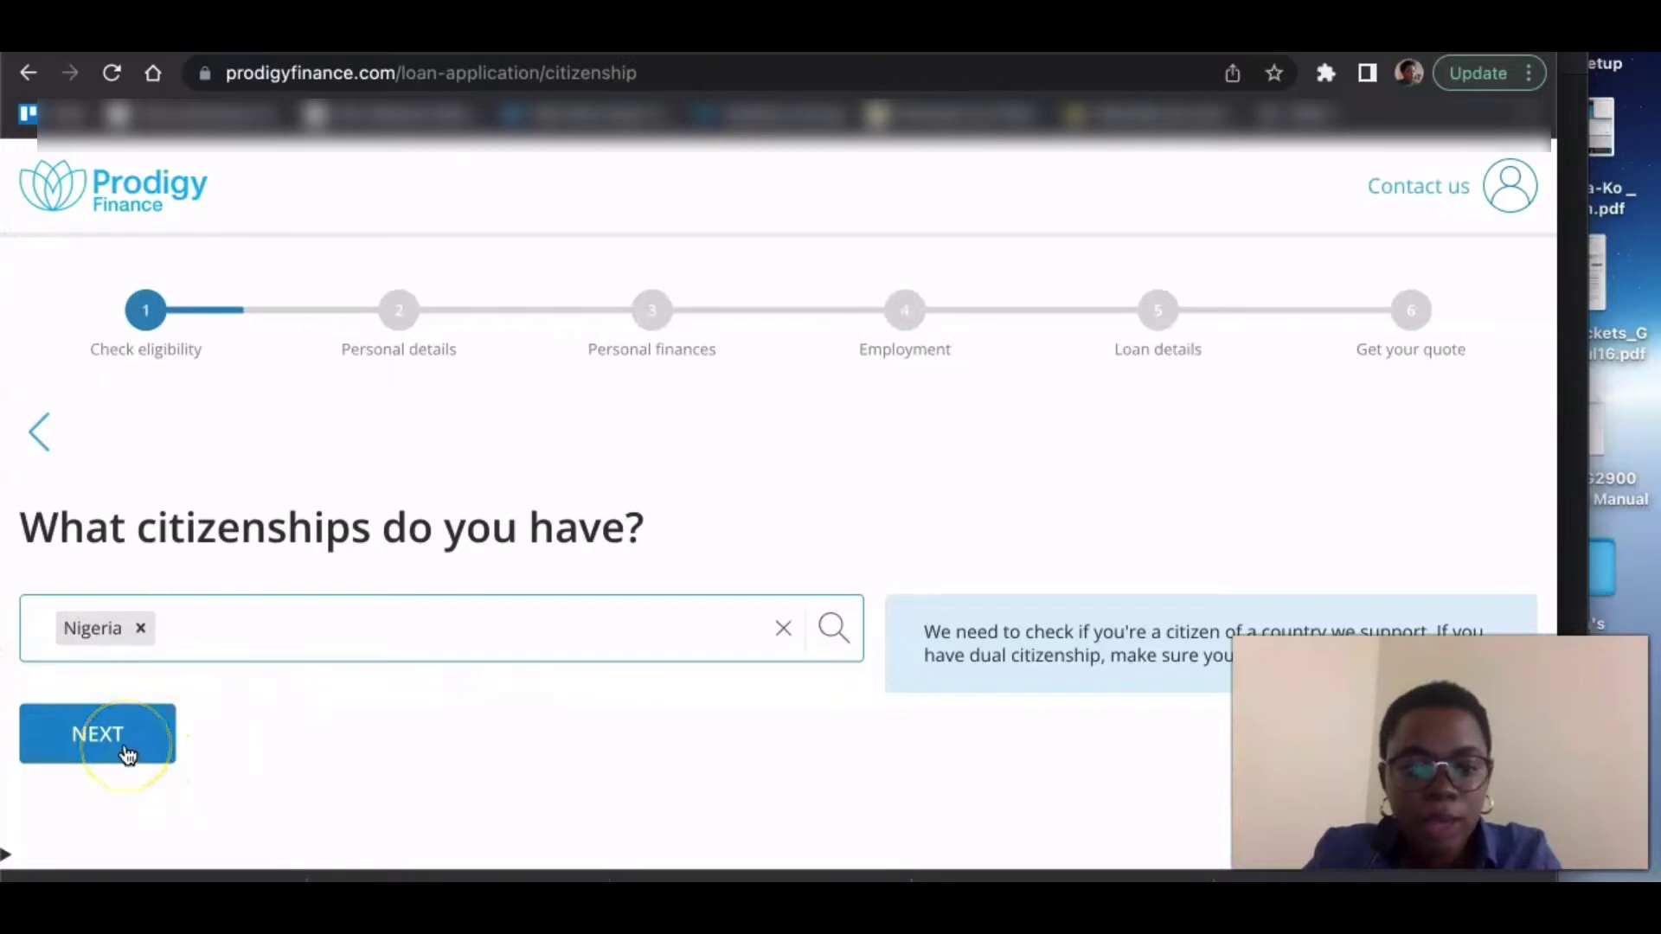
{"action": "left_click", "coordinate": [124, 747]}
{"action": "left_click", "coordinate": [149, 699]}
{"action": "type", "text": "niger"}
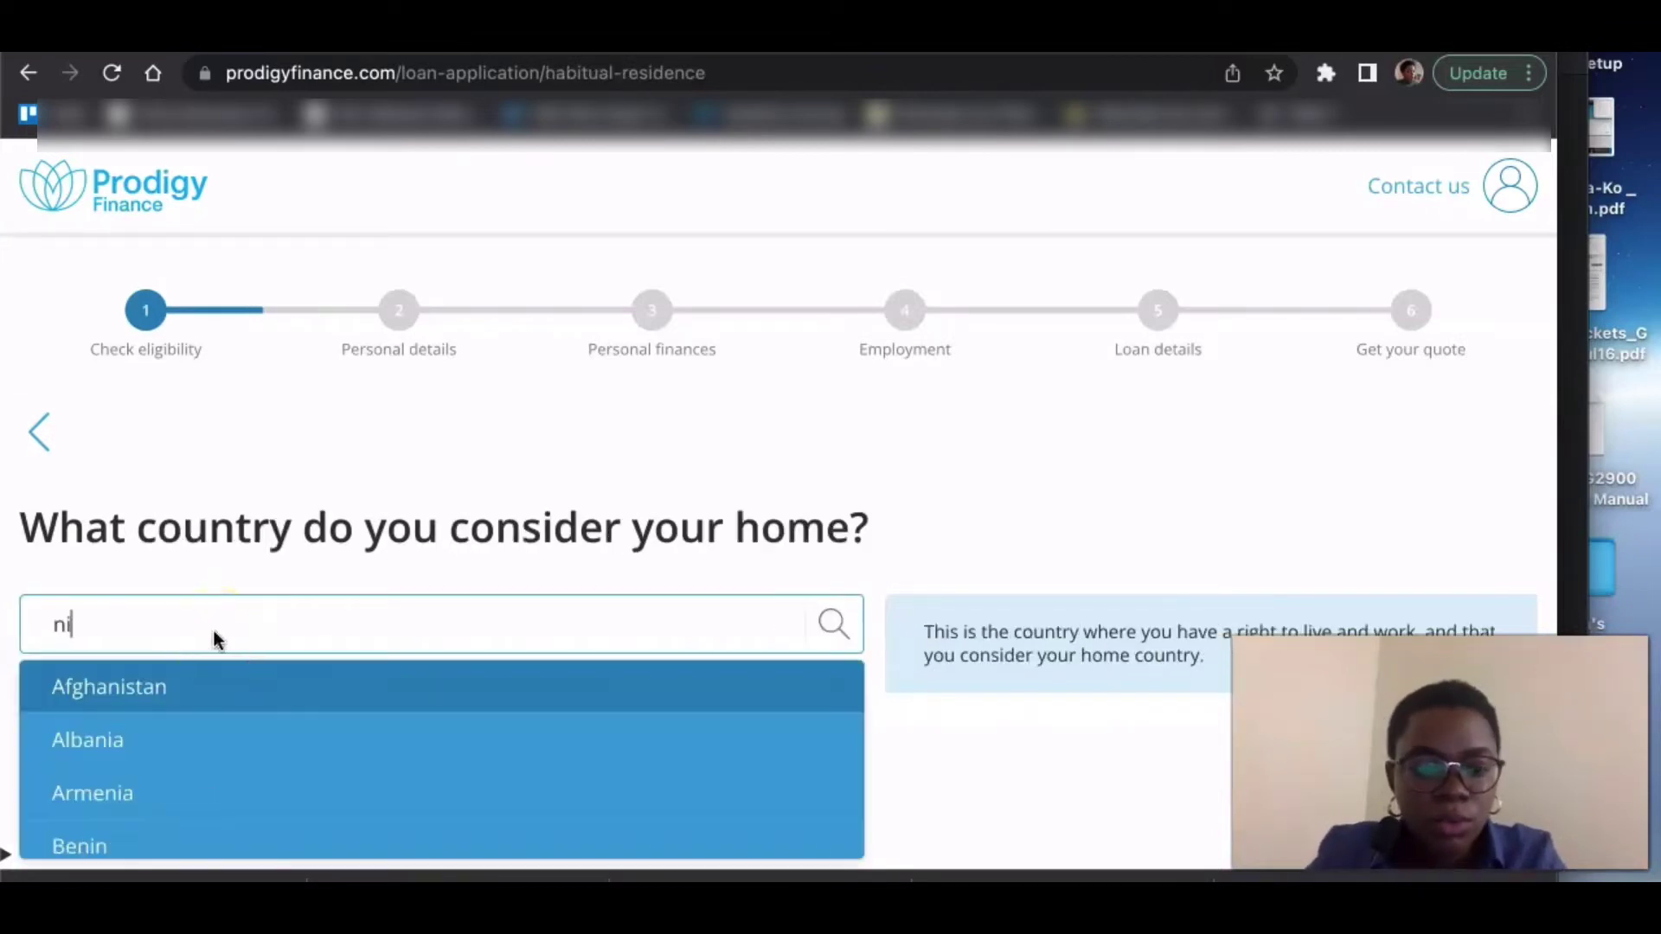
{"action": "left_click", "coordinate": [136, 734]}
{"action": "left_click", "coordinate": [134, 734]}
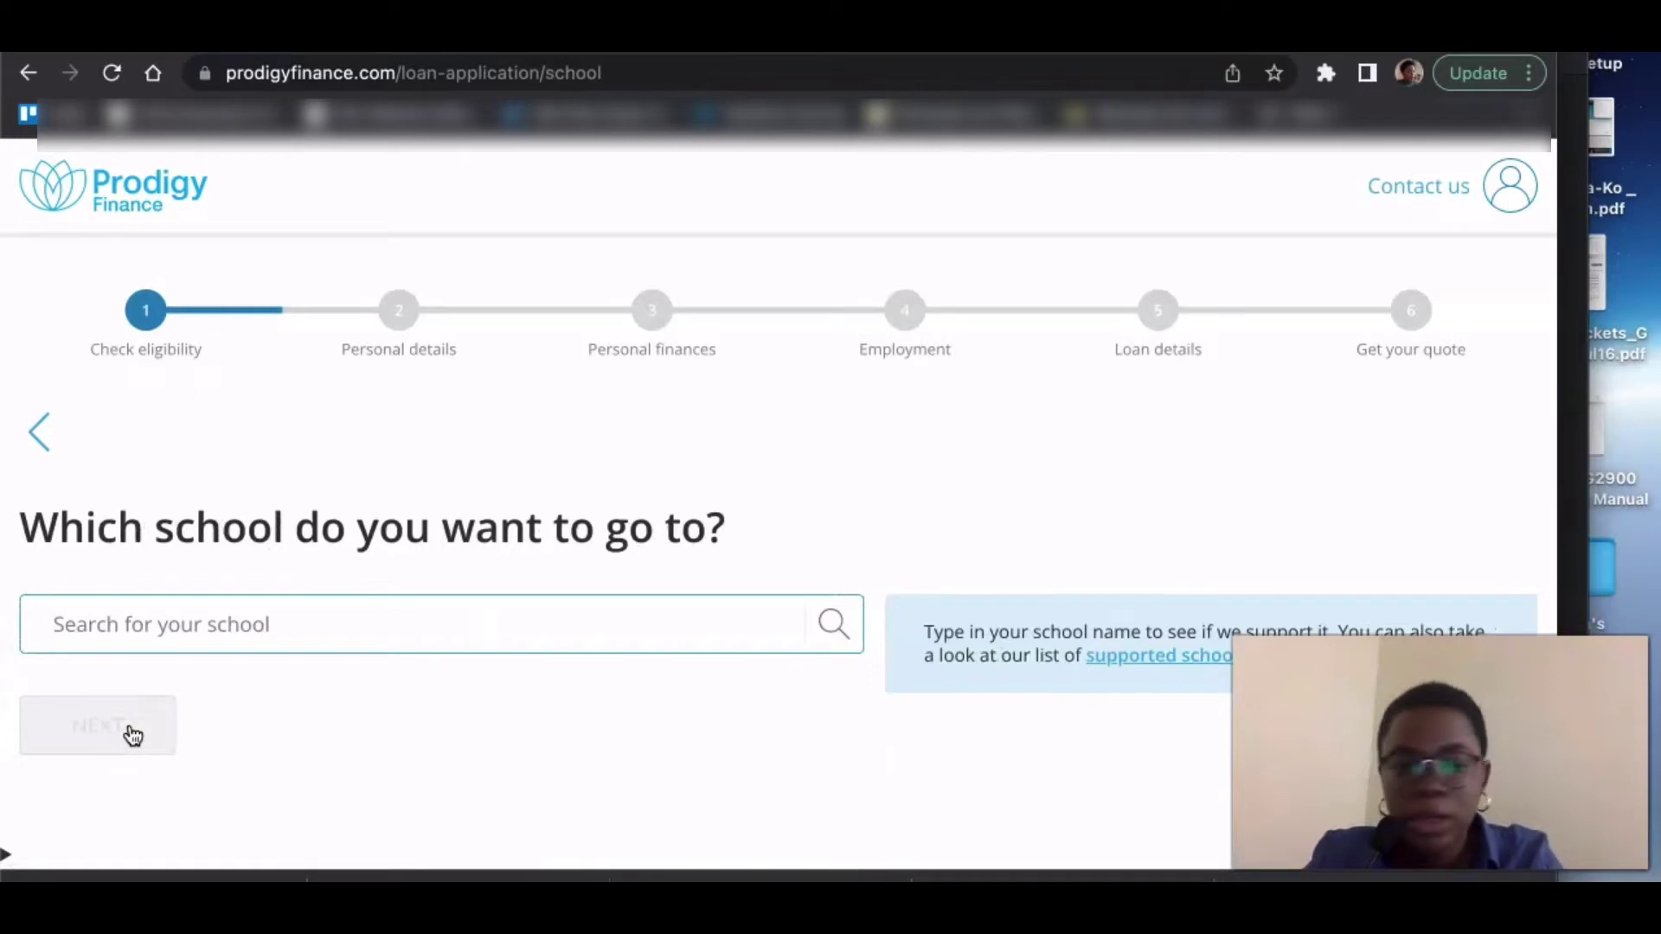
- Search 'toronto' and select University of Toronto - Department of Computer Science as the school
{"action": "left_click", "coordinate": [145, 639]}
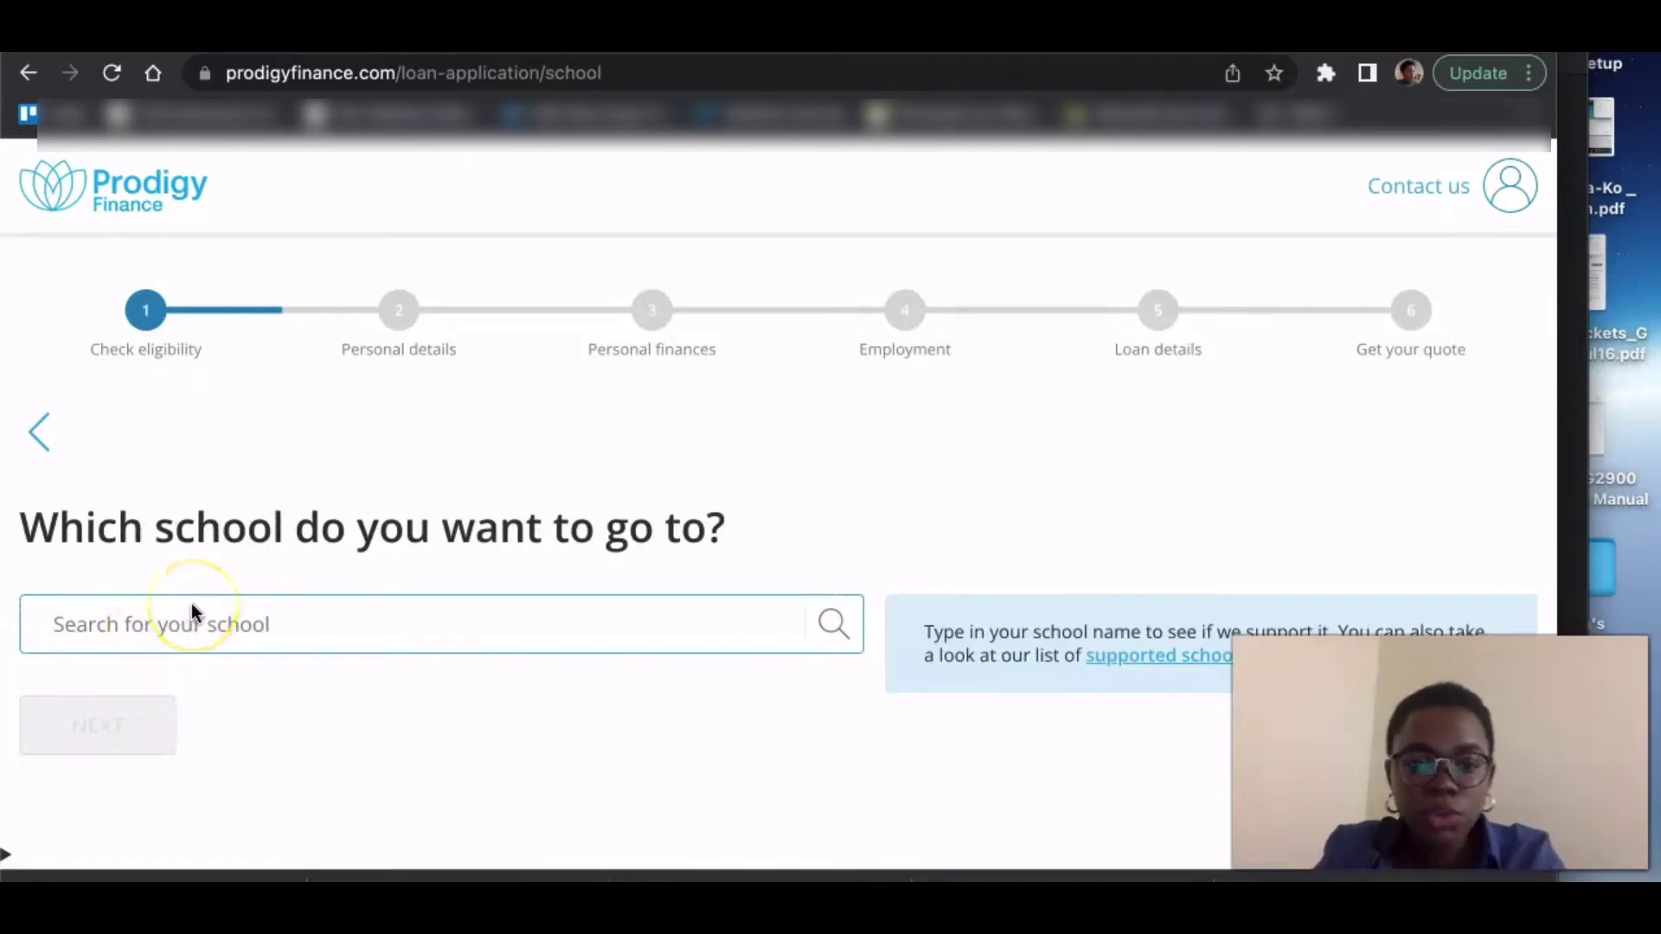
{"action": "type", "text": "uni"}
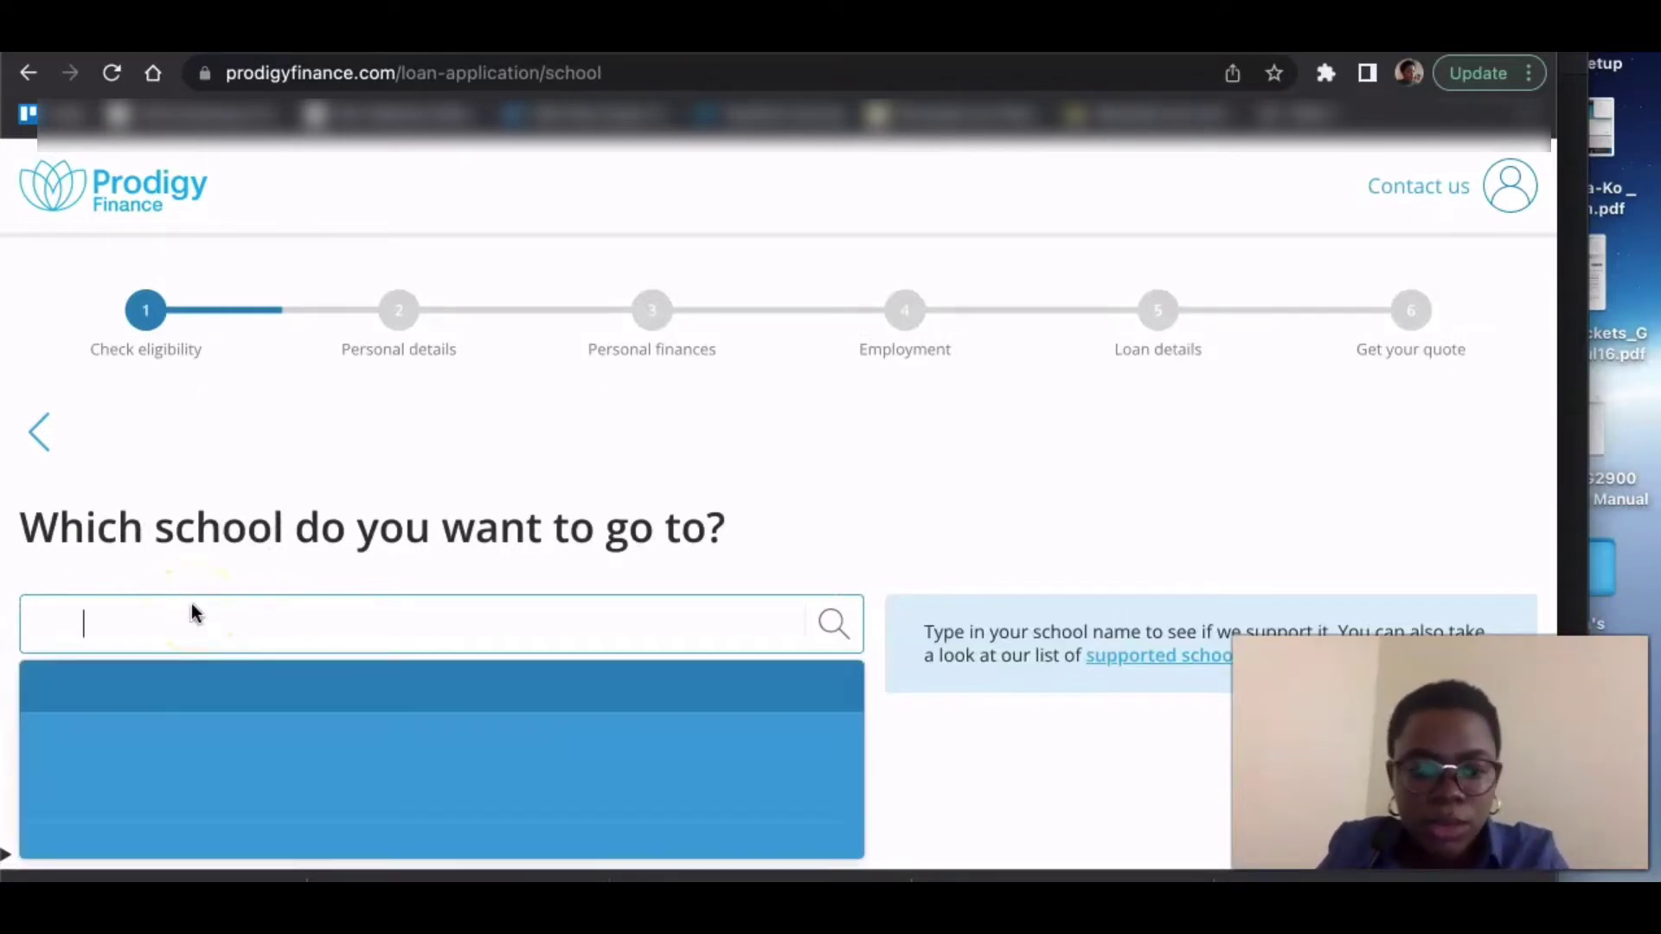
{"action": "key", "text": "BackSpace"}
{"action": "key", "text": "BackSpace"}
{"action": "key", "text": "BackSpace"}
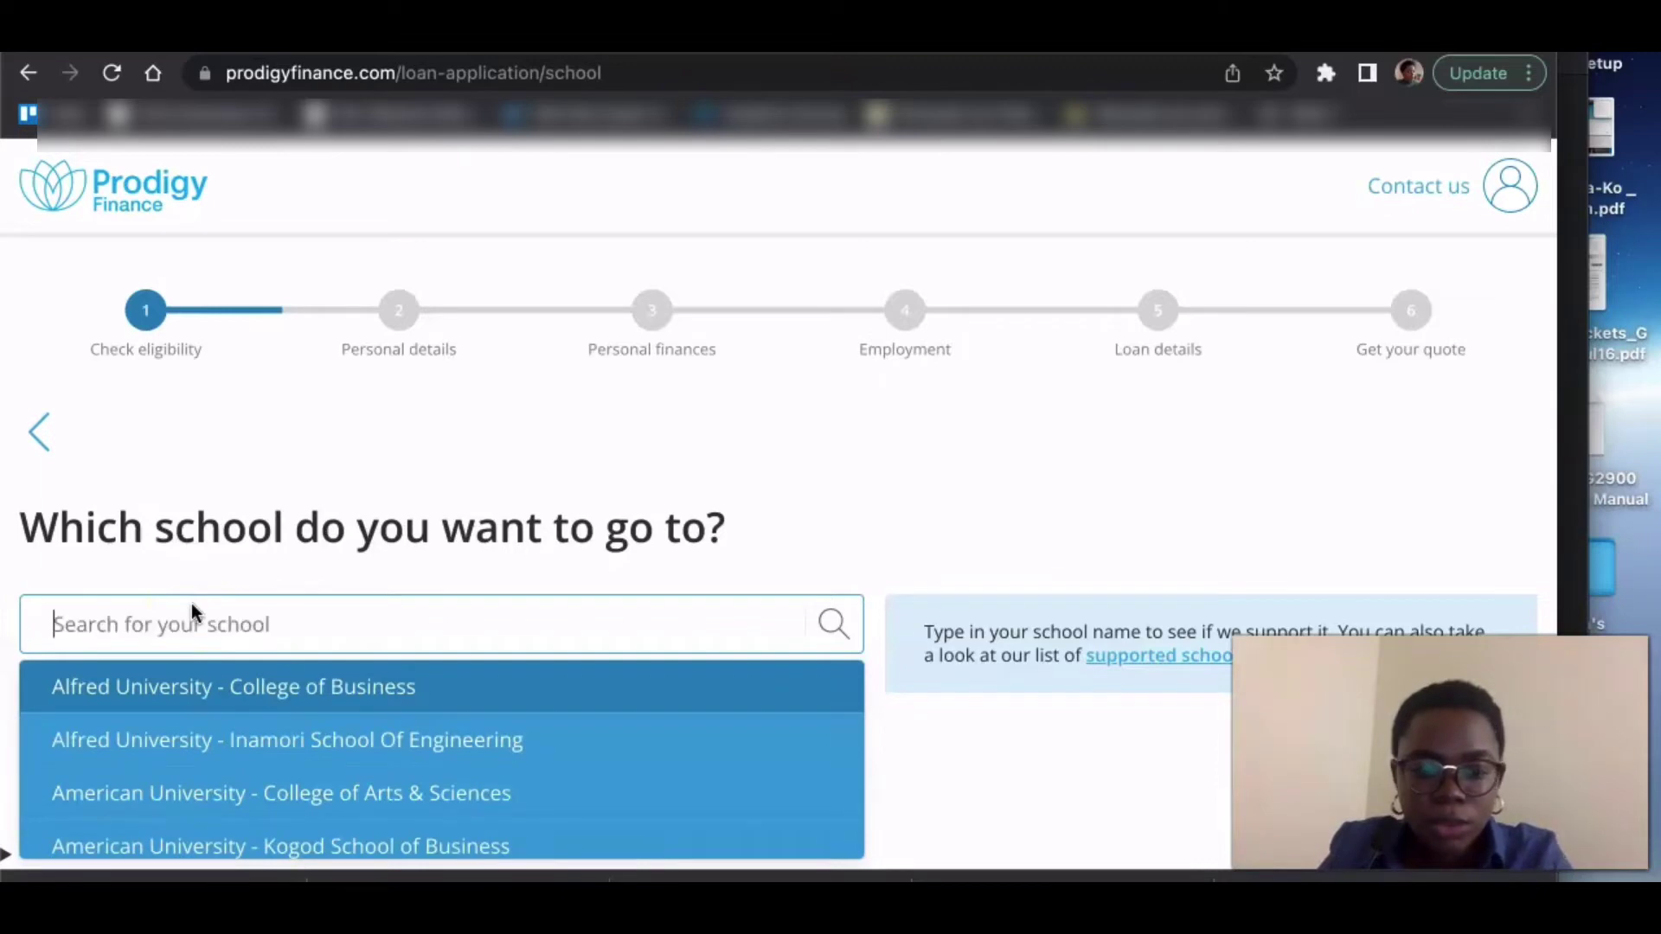
{"action": "type", "text": "toronto"}
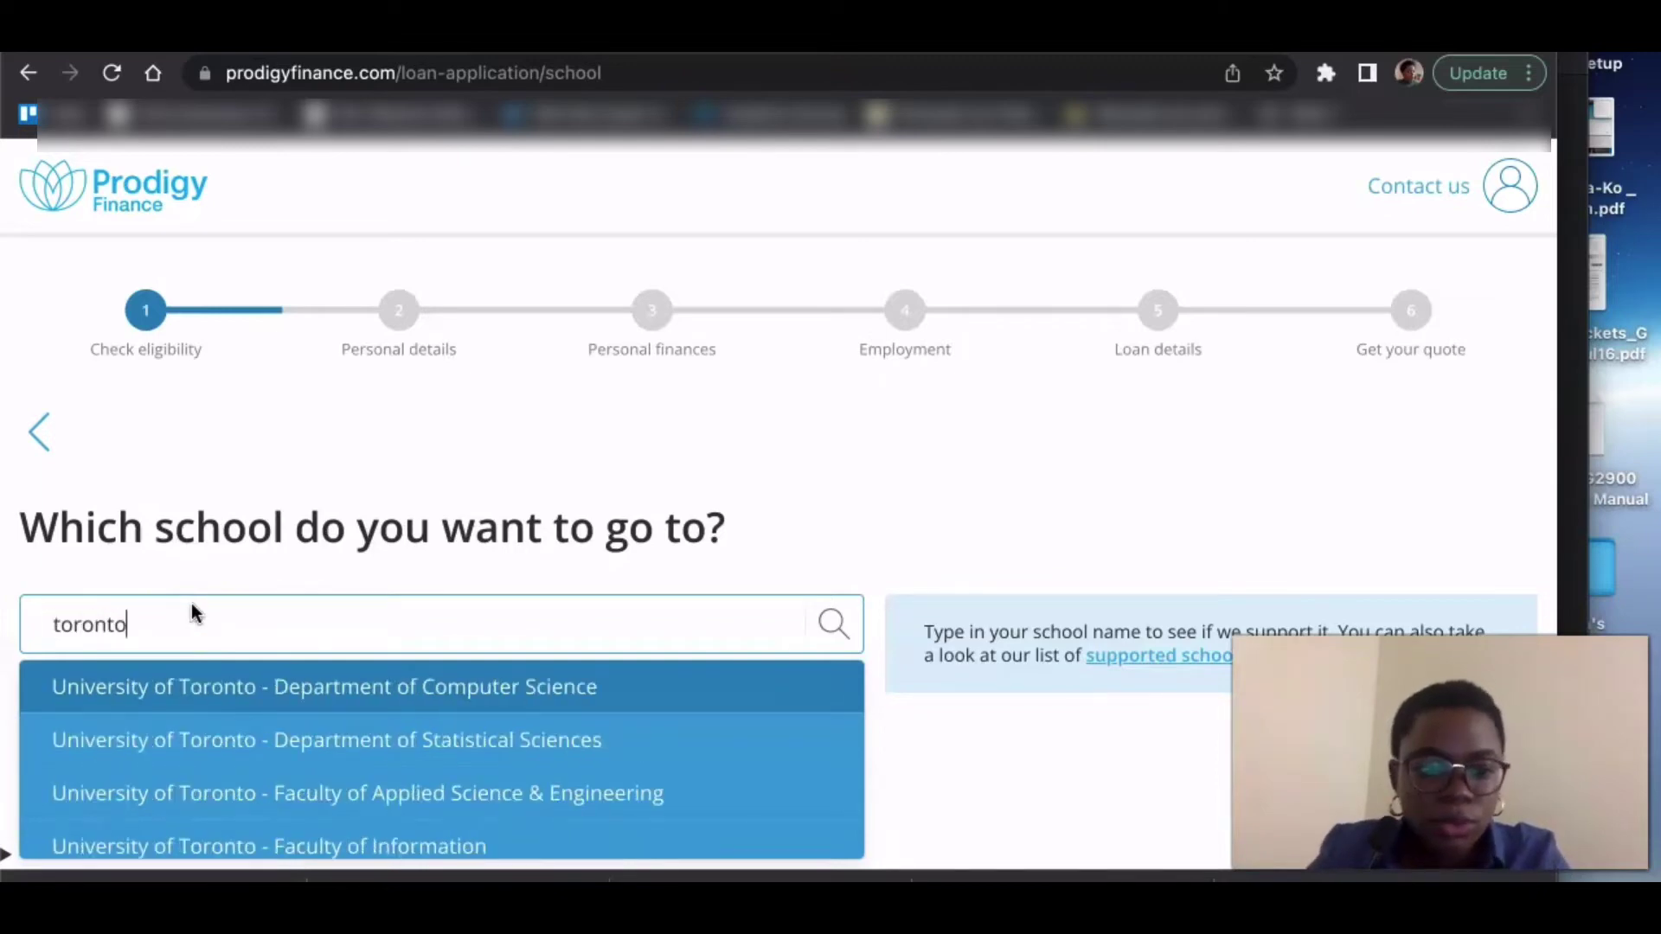
{"action": "left_click", "coordinate": [289, 705]}
{"action": "left_click", "coordinate": [103, 723]}
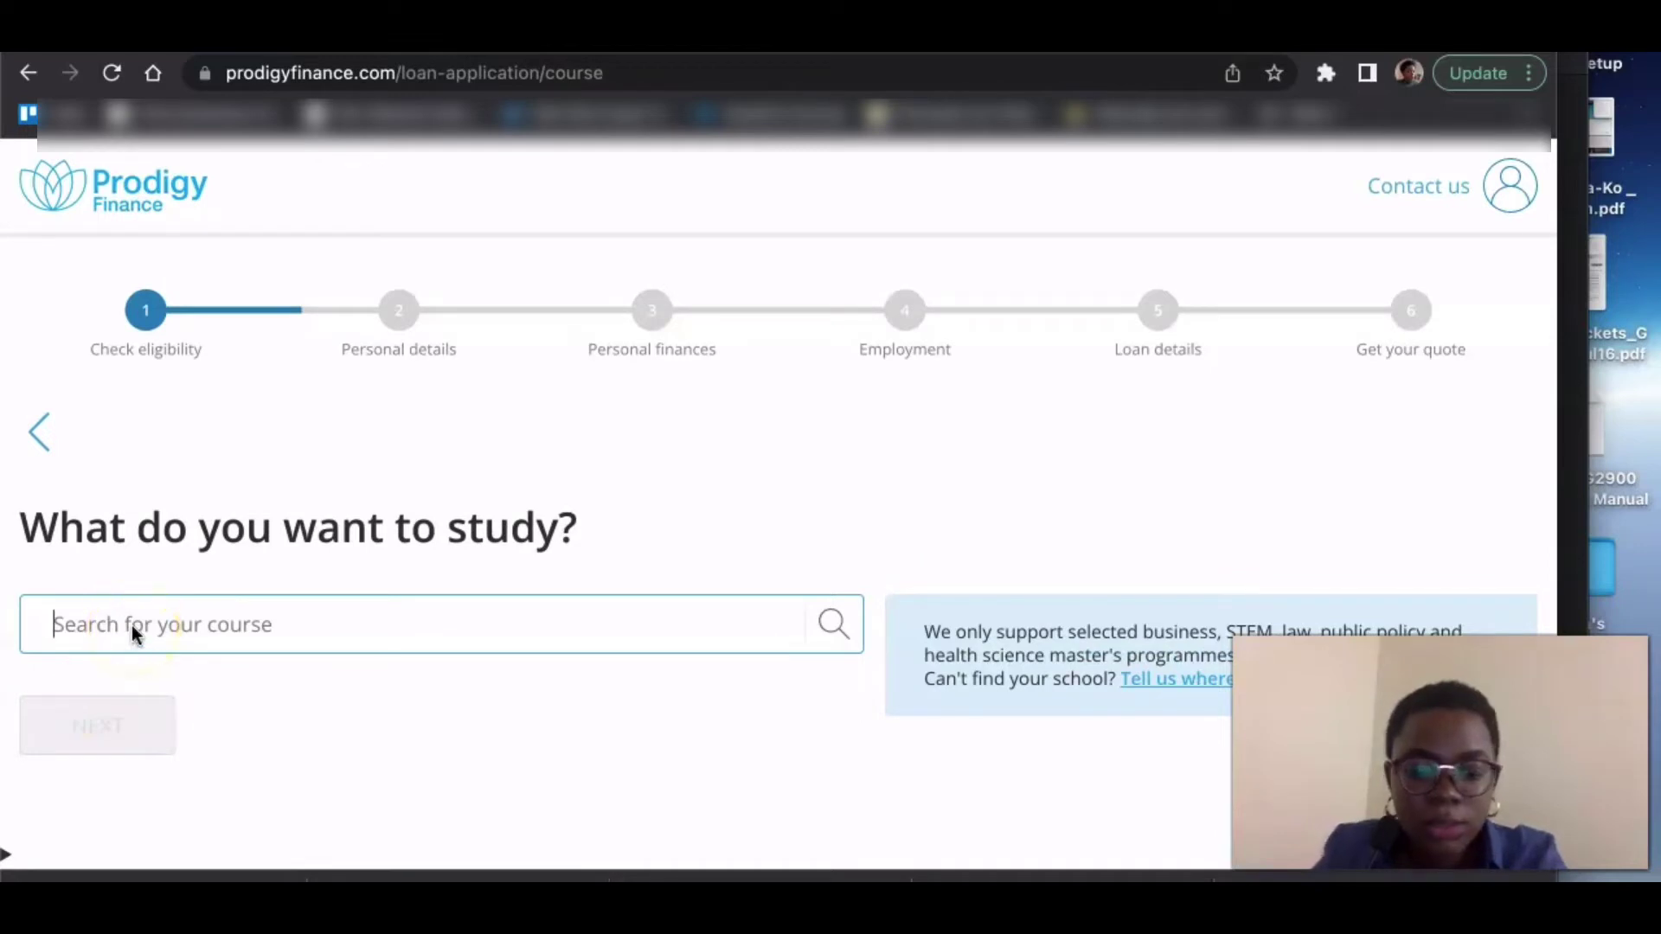
- Choose the MS in Applied Computing course and the Fall 2022 Intake (USD) (Full Course) class
{"action": "type", "text": "co"}
{"action": "left_click", "coordinate": [87, 687]}
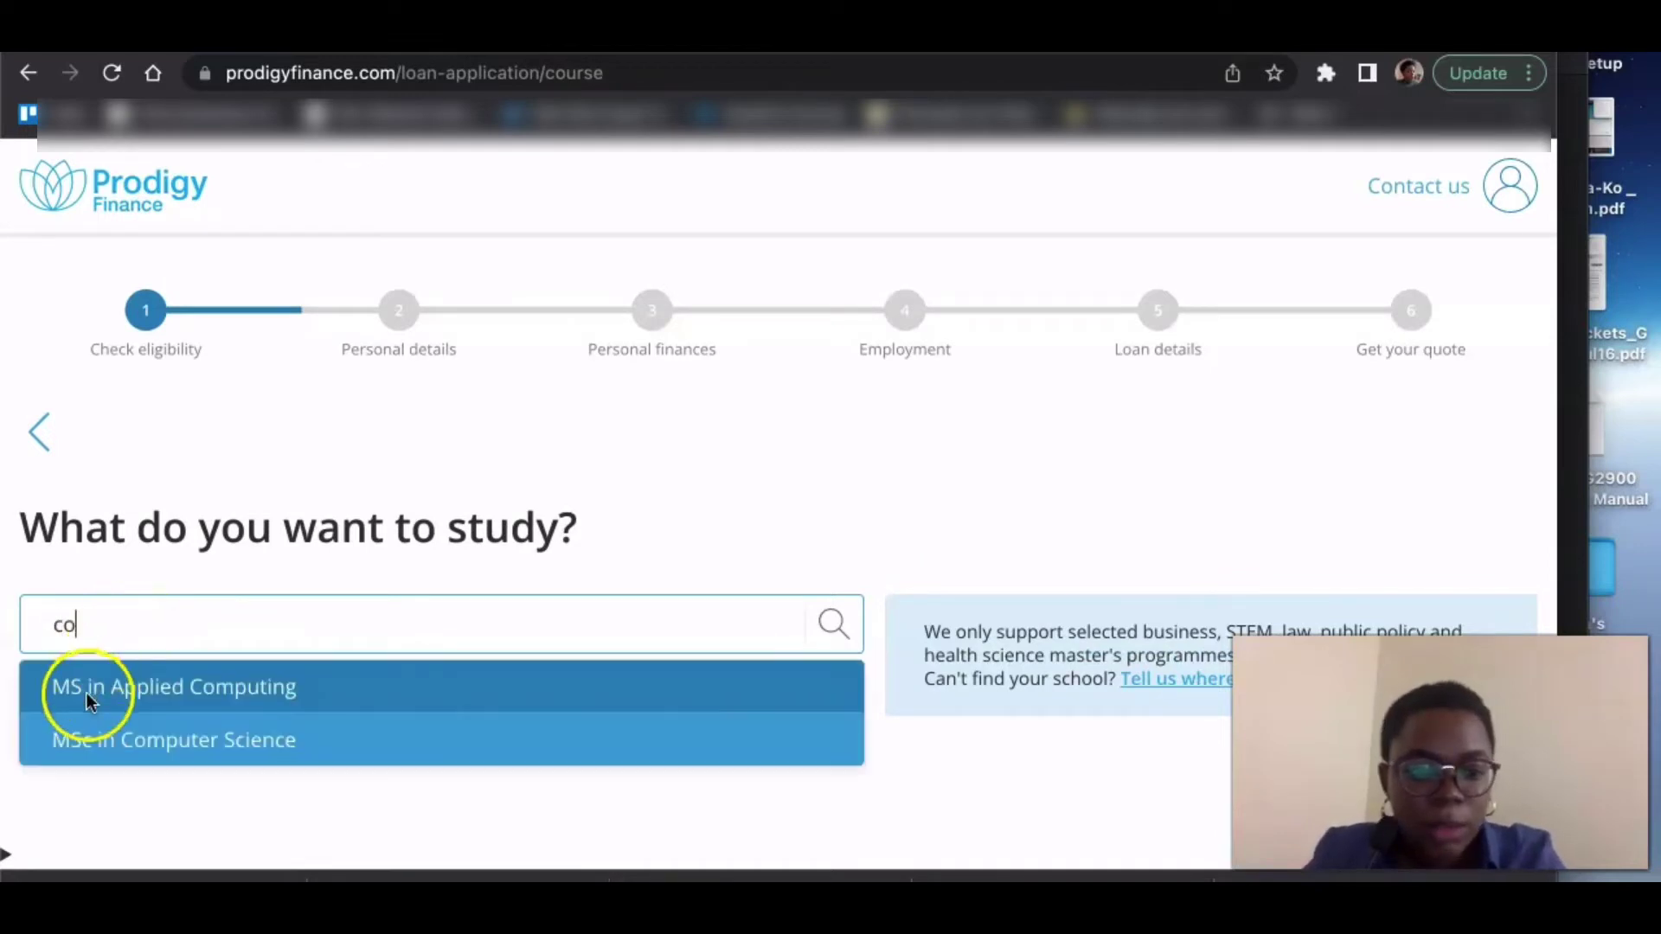
{"action": "left_click", "coordinate": [173, 693]}
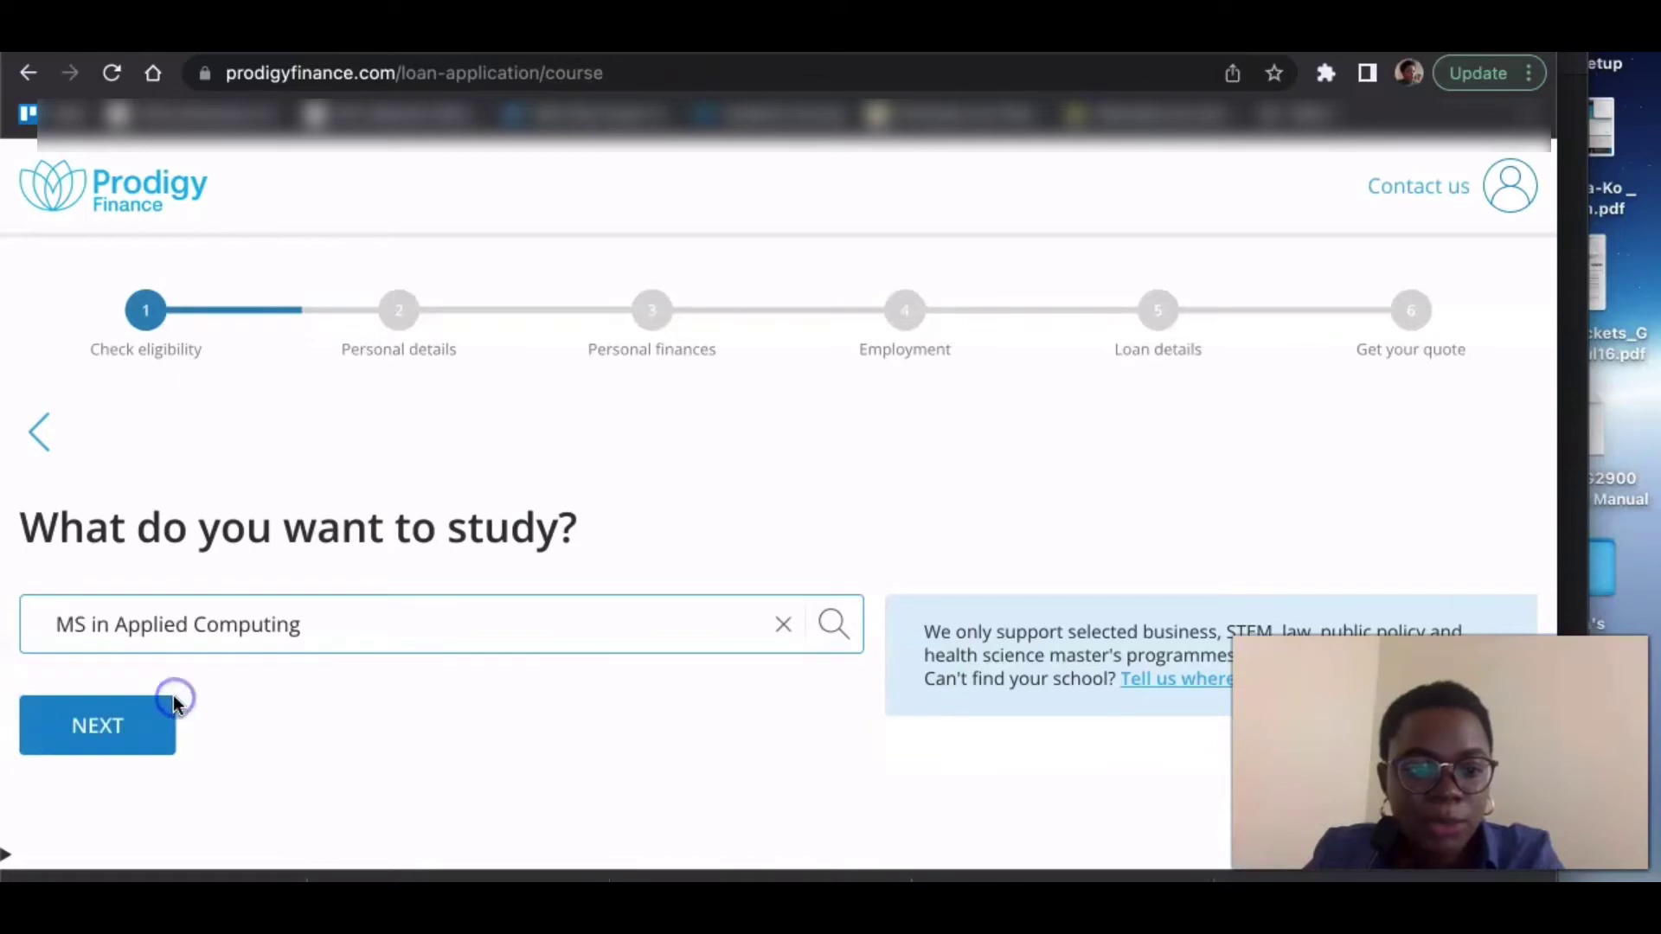
{"action": "left_click", "coordinate": [67, 751]}
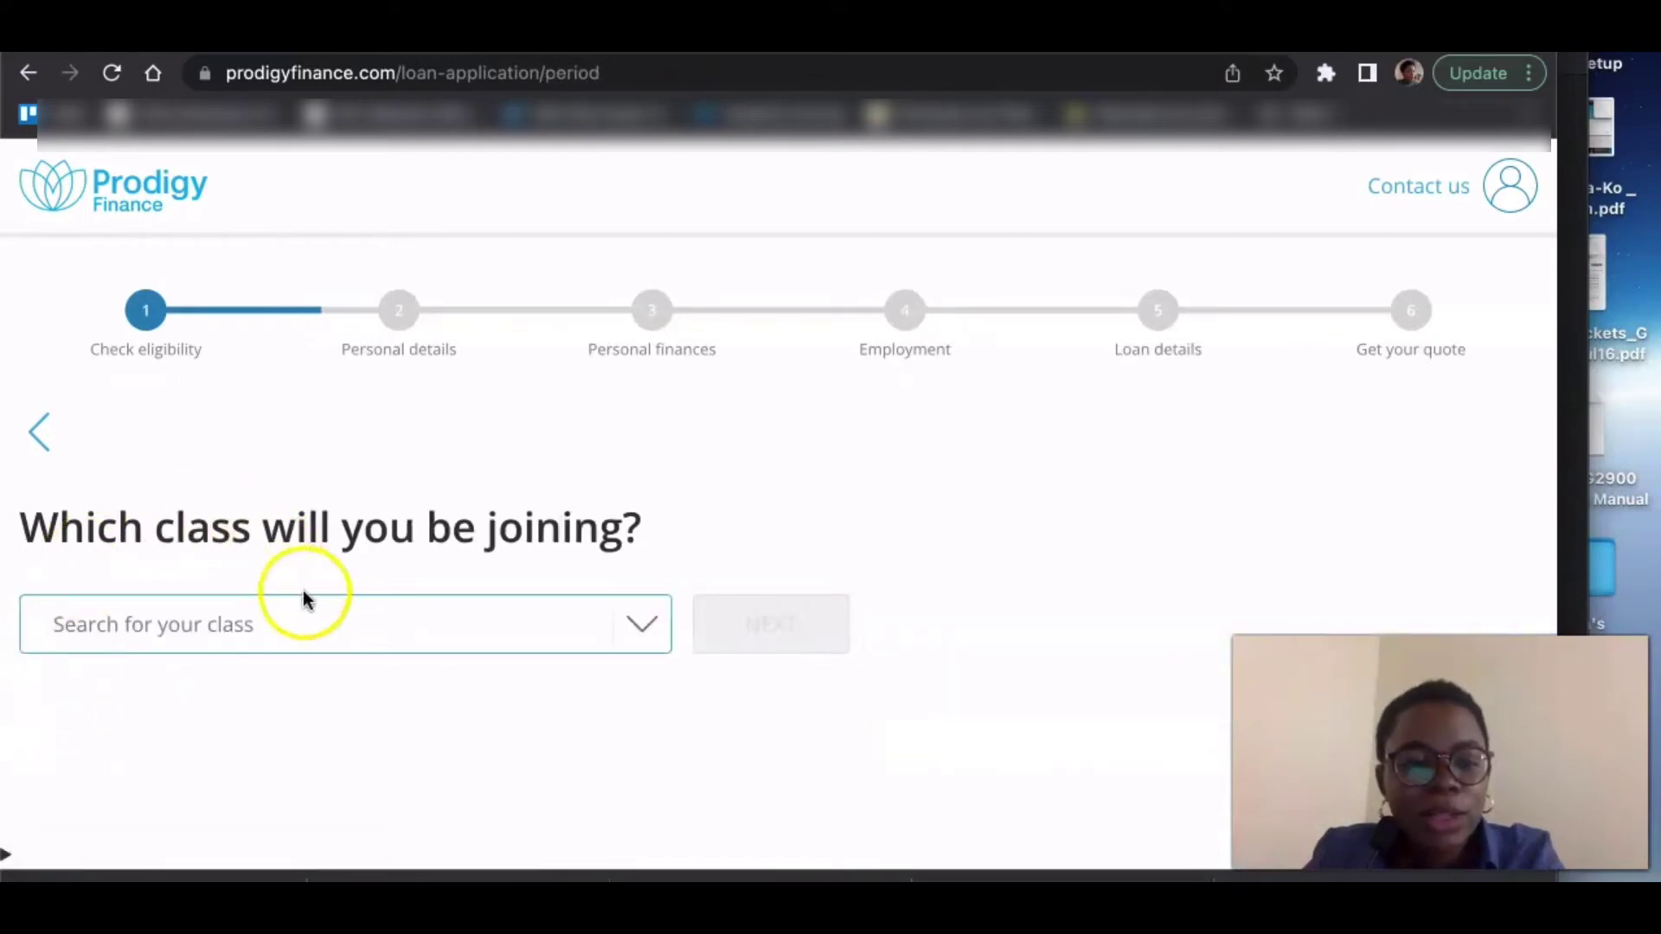
{"action": "left_click", "coordinate": [289, 627]}
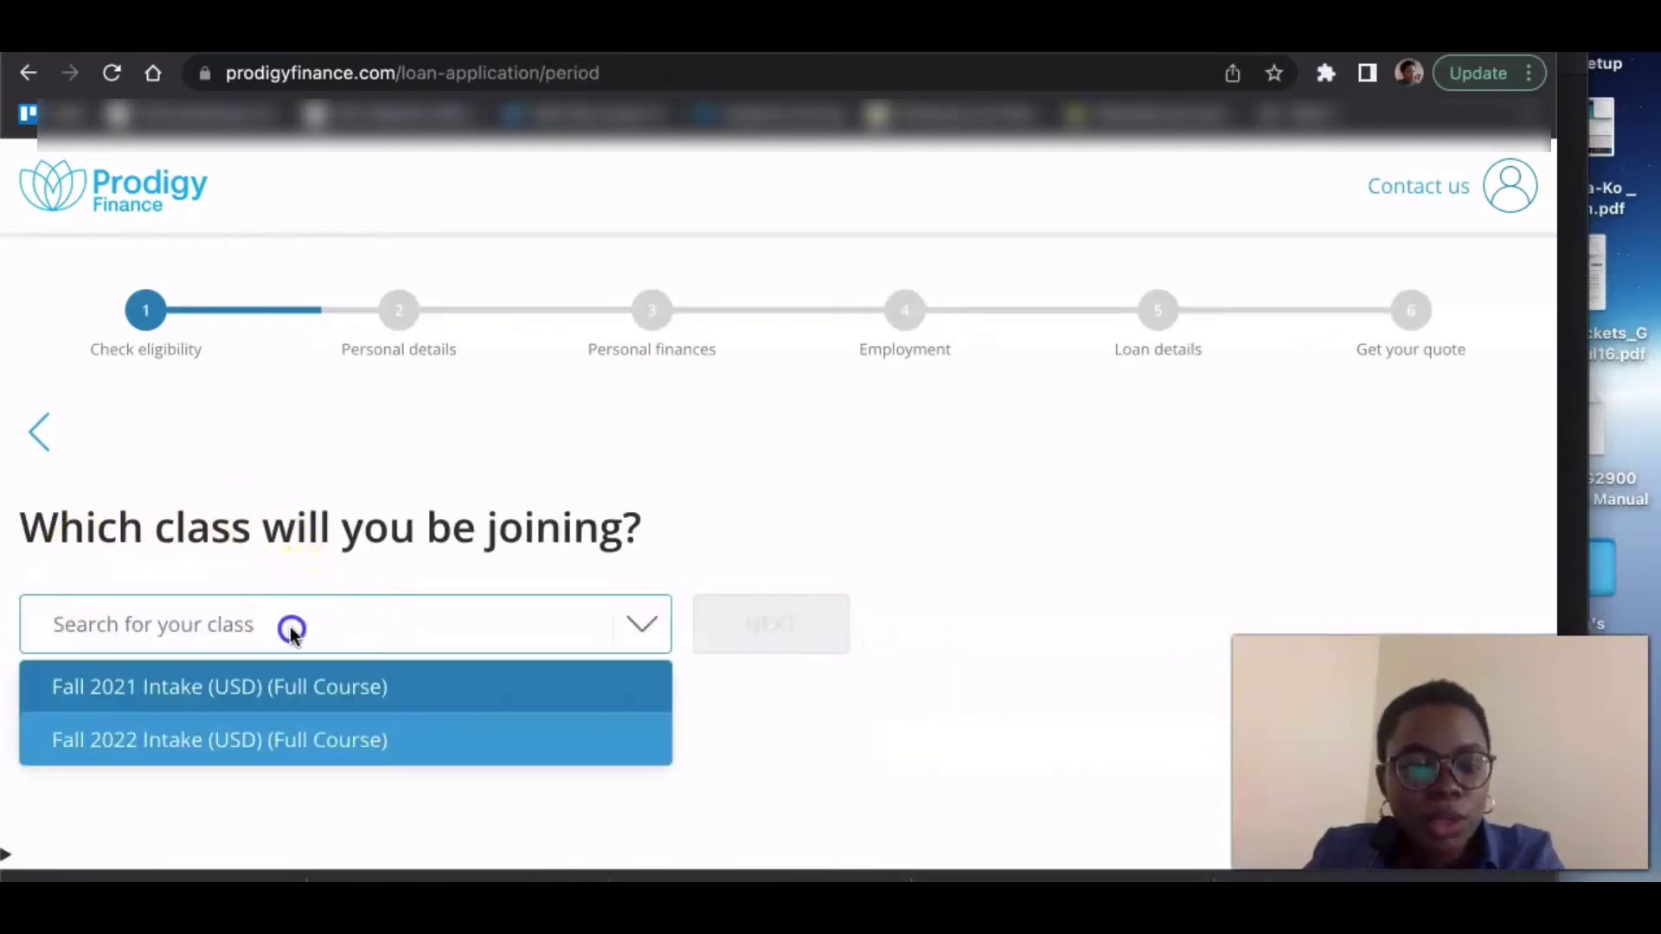
{"action": "left_click", "coordinate": [189, 740]}
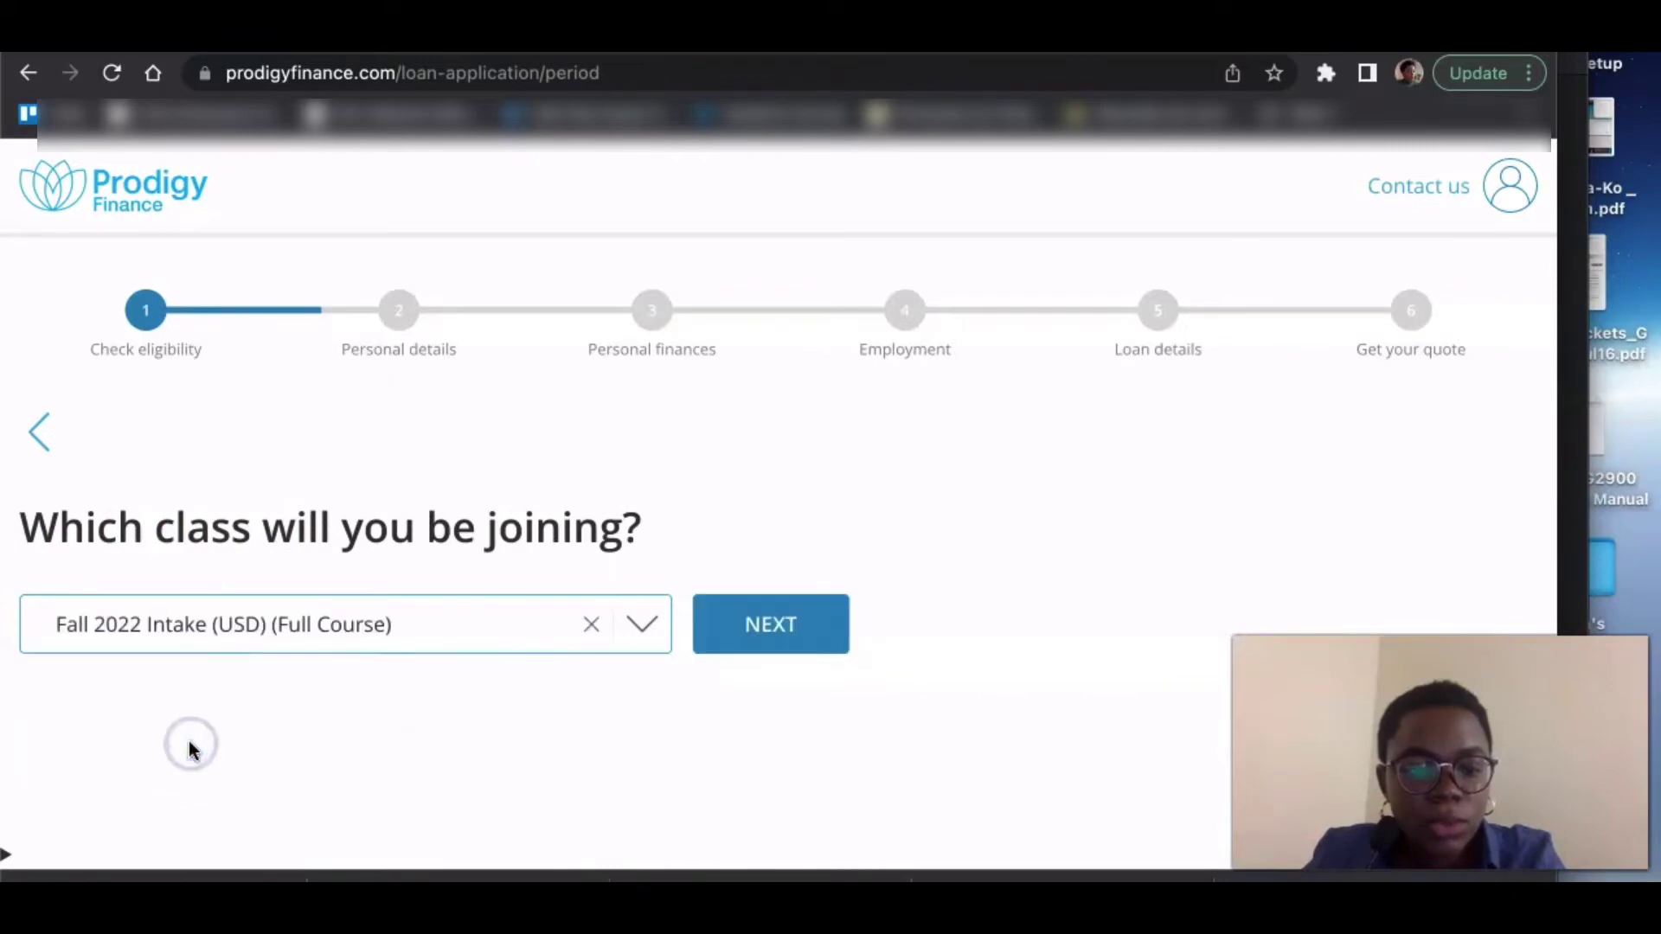
{"action": "left_click", "coordinate": [781, 623]}
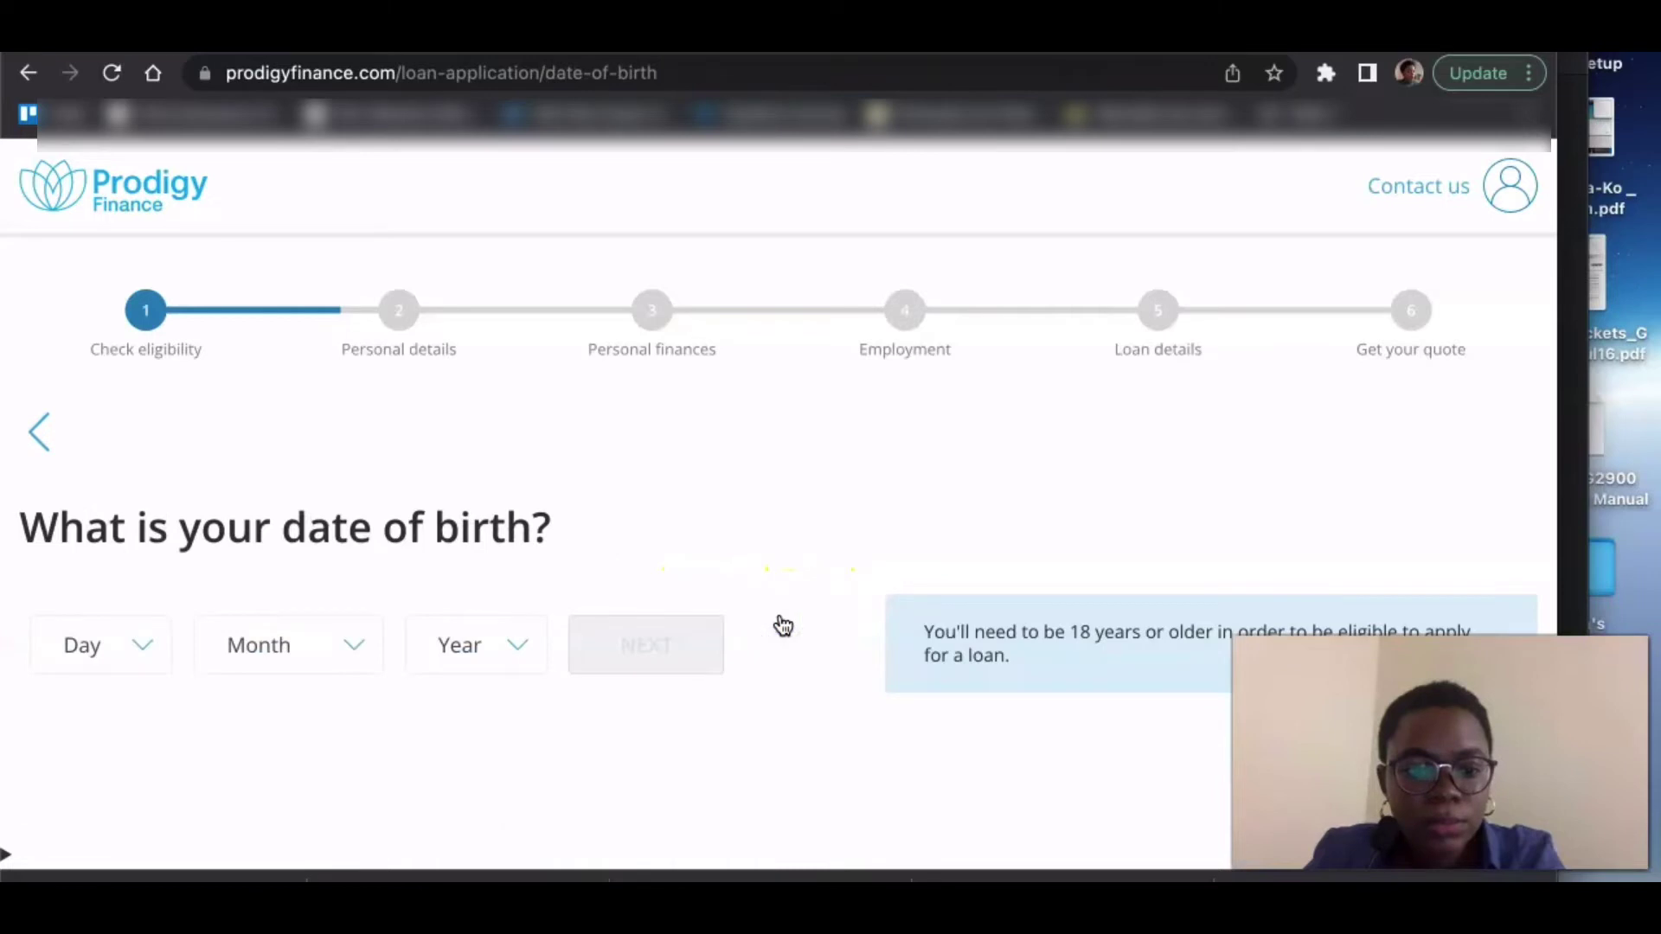
{"action": "left_click", "coordinate": [102, 644]}
- Enter a birth date of 6 March plus the birth year to pass the eligibility check
{"action": "left_click_drag", "start_coordinate": [85, 785], "coordinate": [74, 834]}
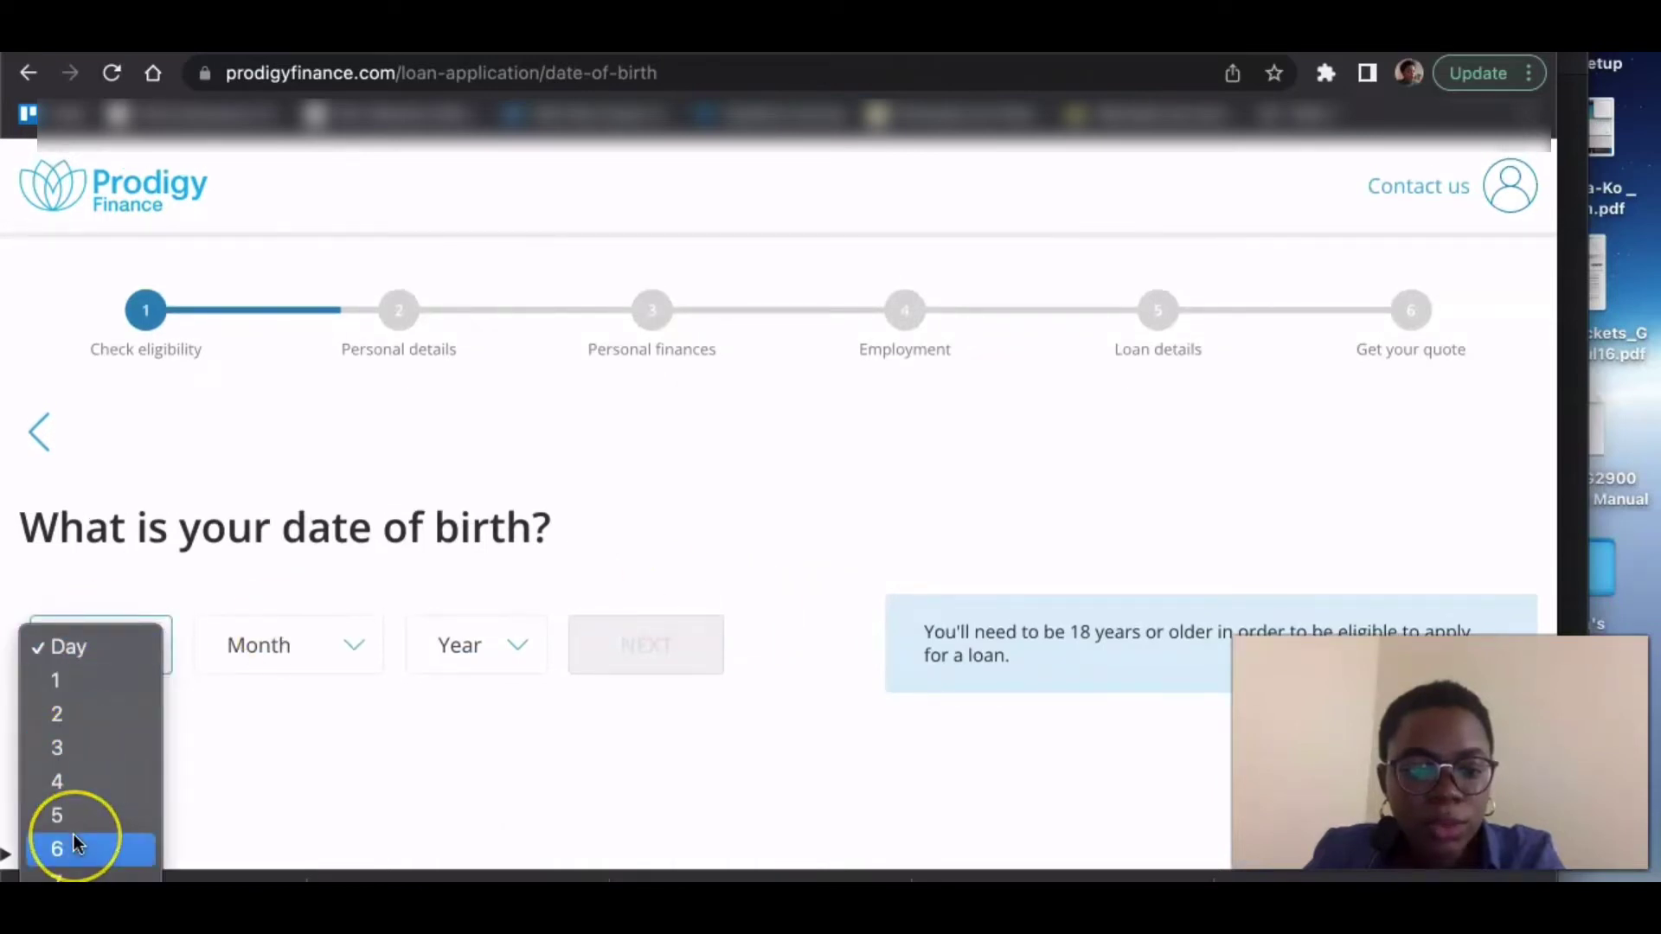
{"action": "left_click", "coordinate": [74, 834]}
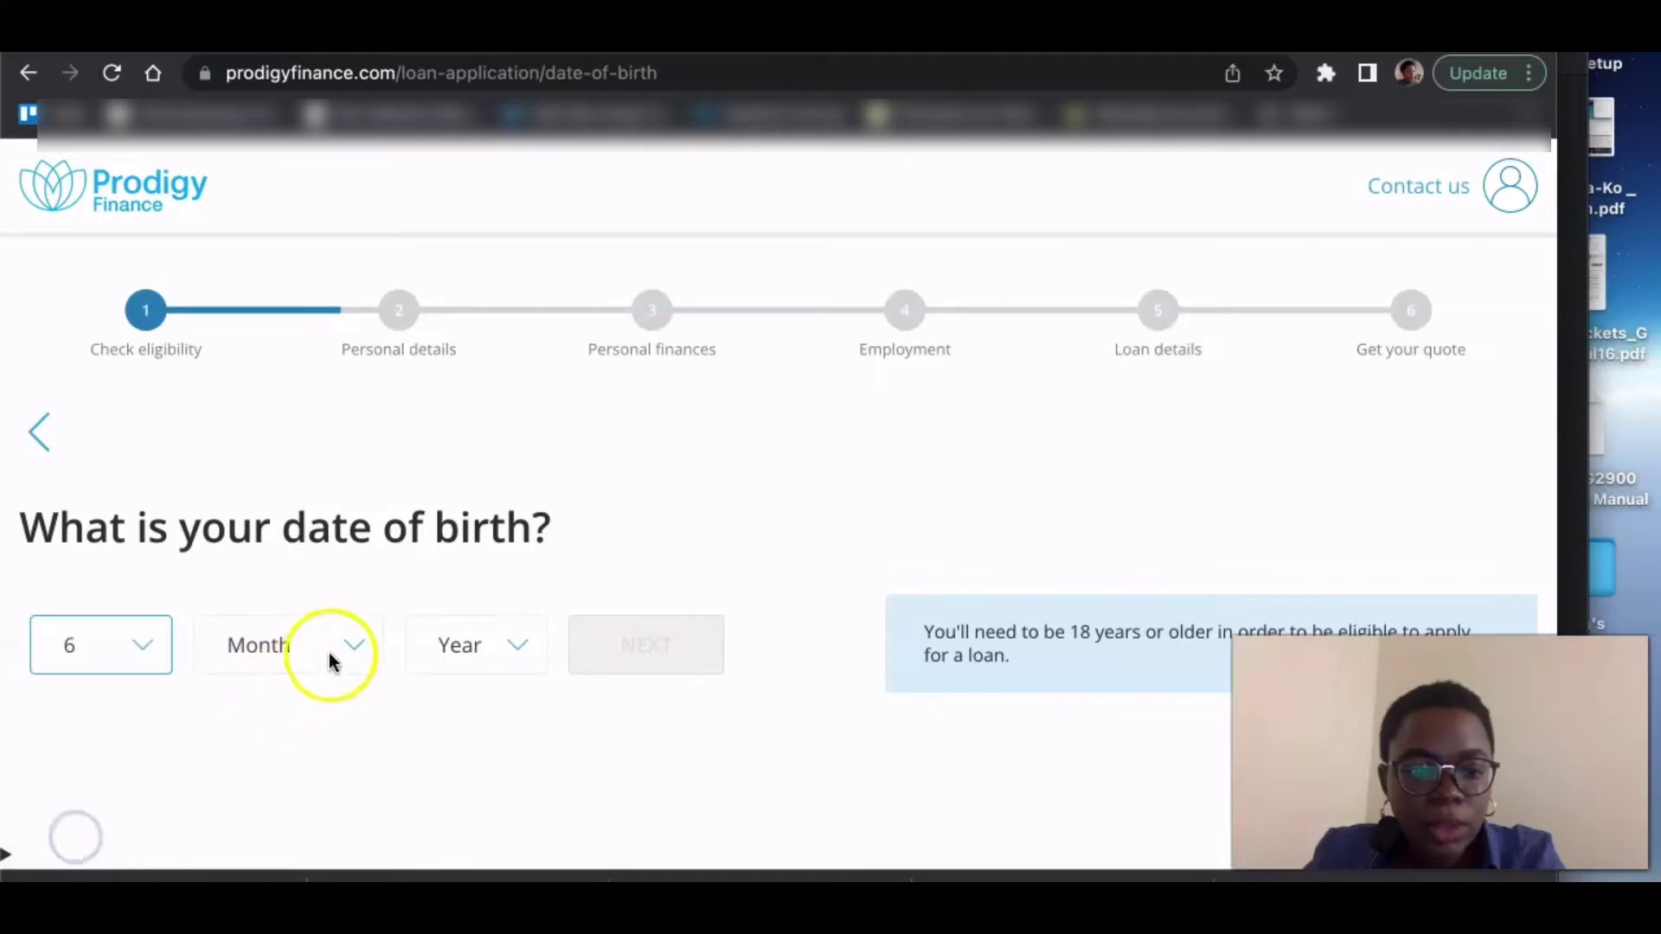
{"action": "left_click", "coordinate": [332, 651]}
{"action": "left_click", "coordinate": [278, 746]}
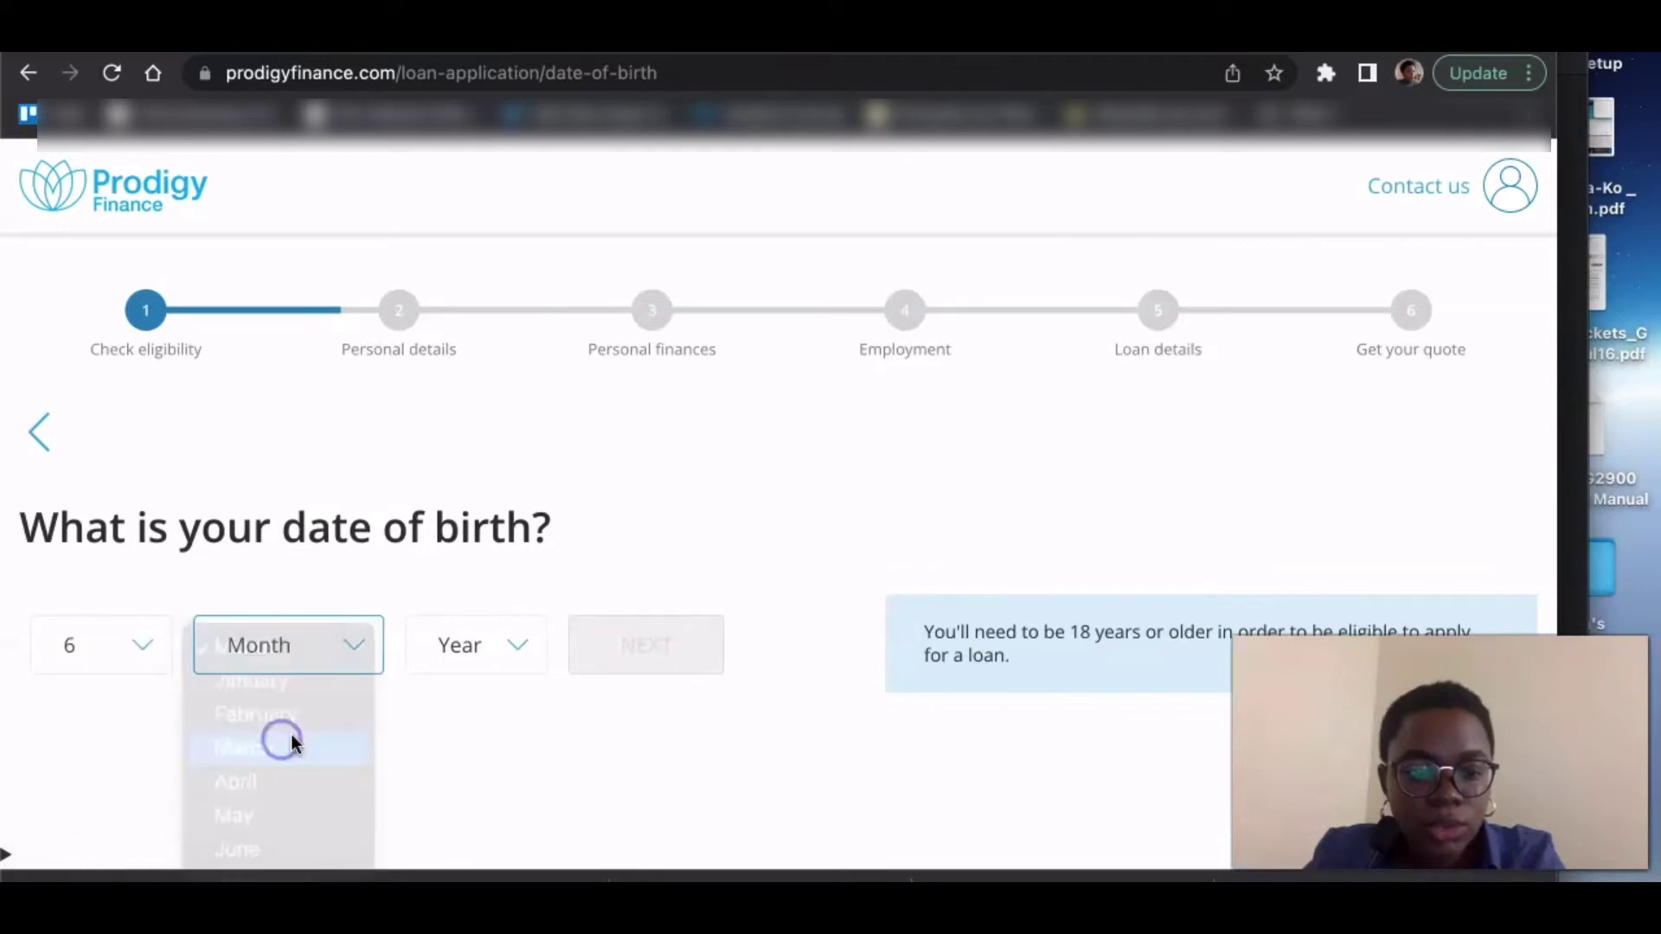
{"action": "left_click", "coordinate": [519, 665]}
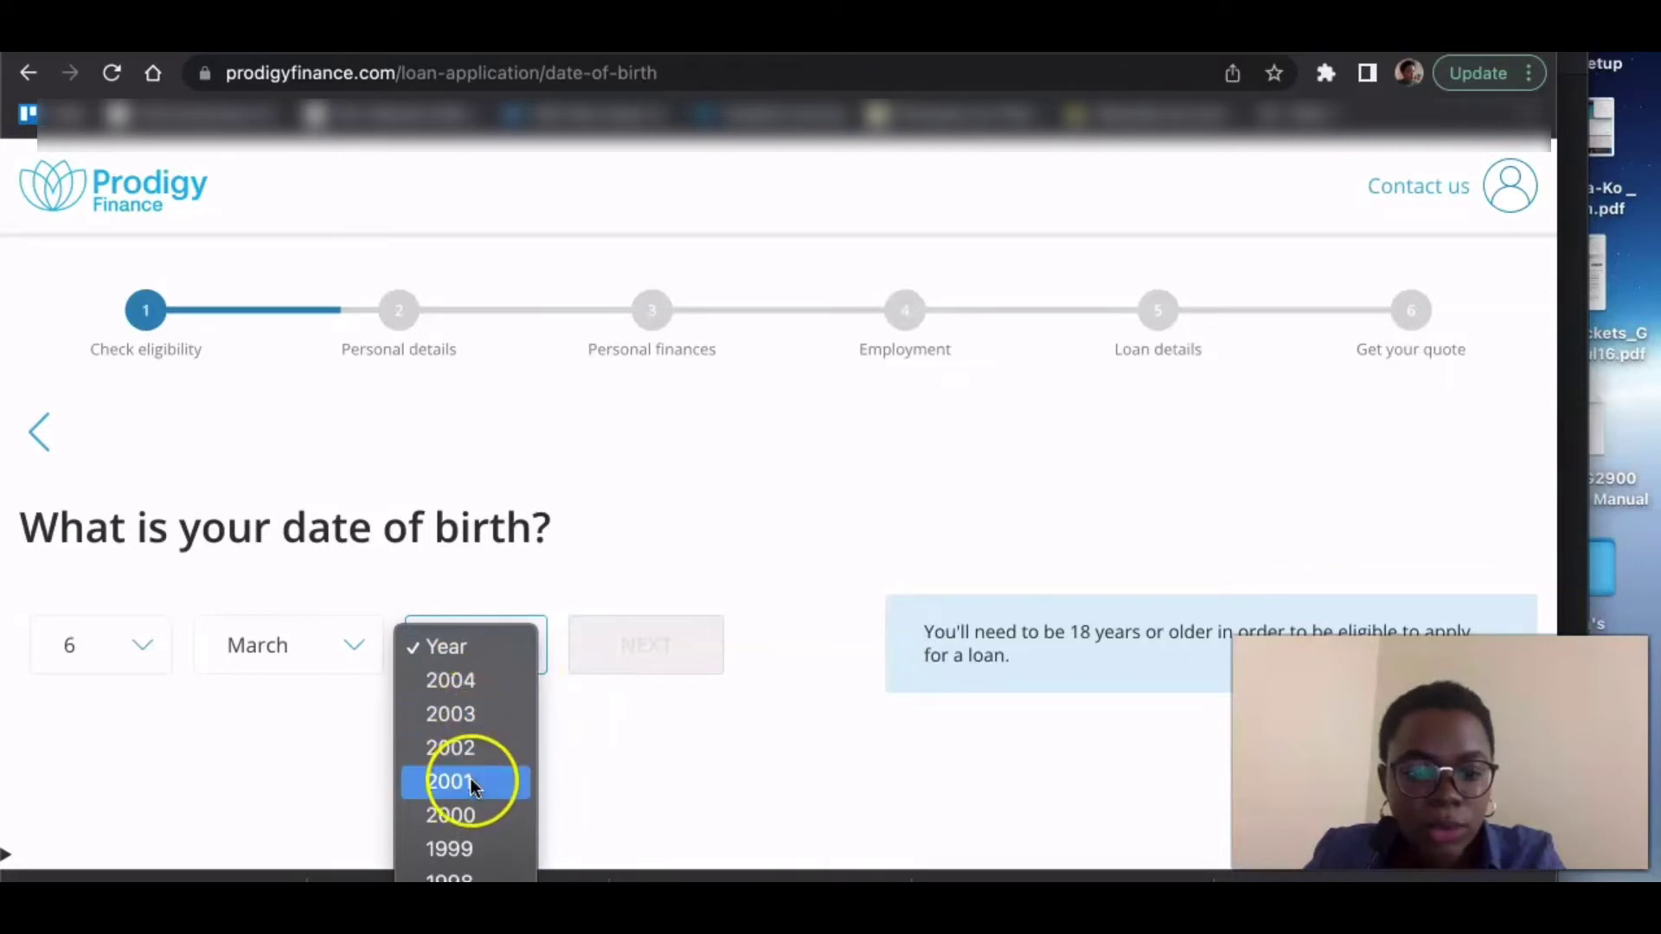
{"action": "scroll", "coordinate": [471, 779], "scroll_direction": "down", "scroll_amount": 5}
{"action": "left_click", "coordinate": [461, 523]}
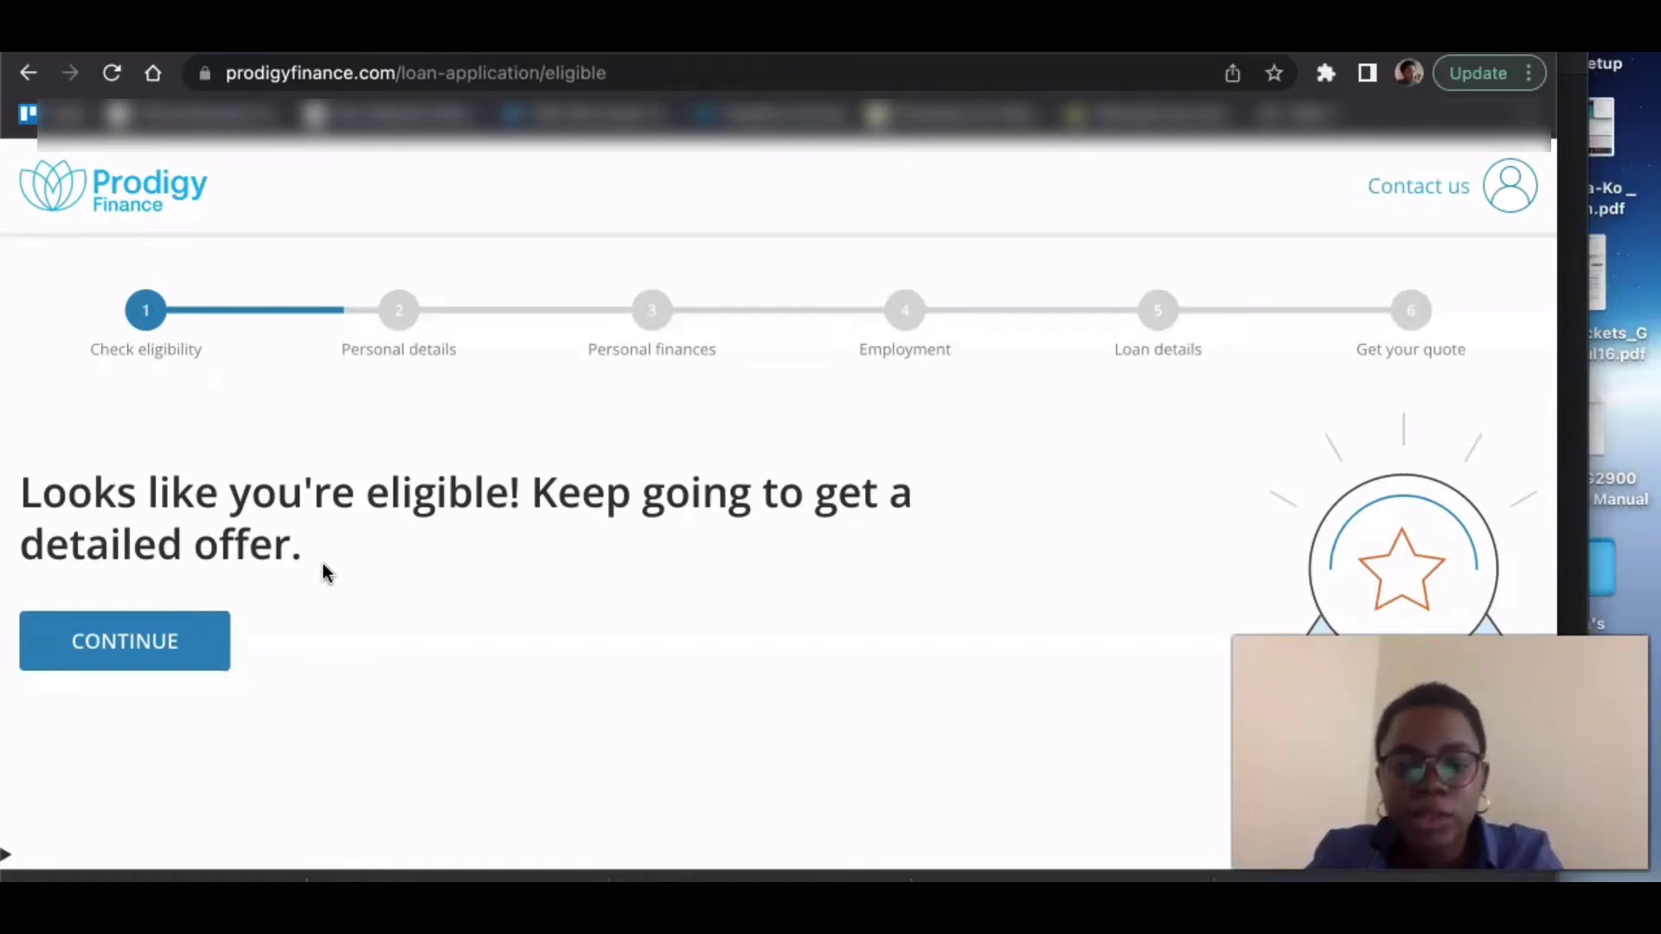
- Enter the passport name, then choose GRE as the test with a score of 320
{"action": "left_click", "coordinate": [98, 632]}
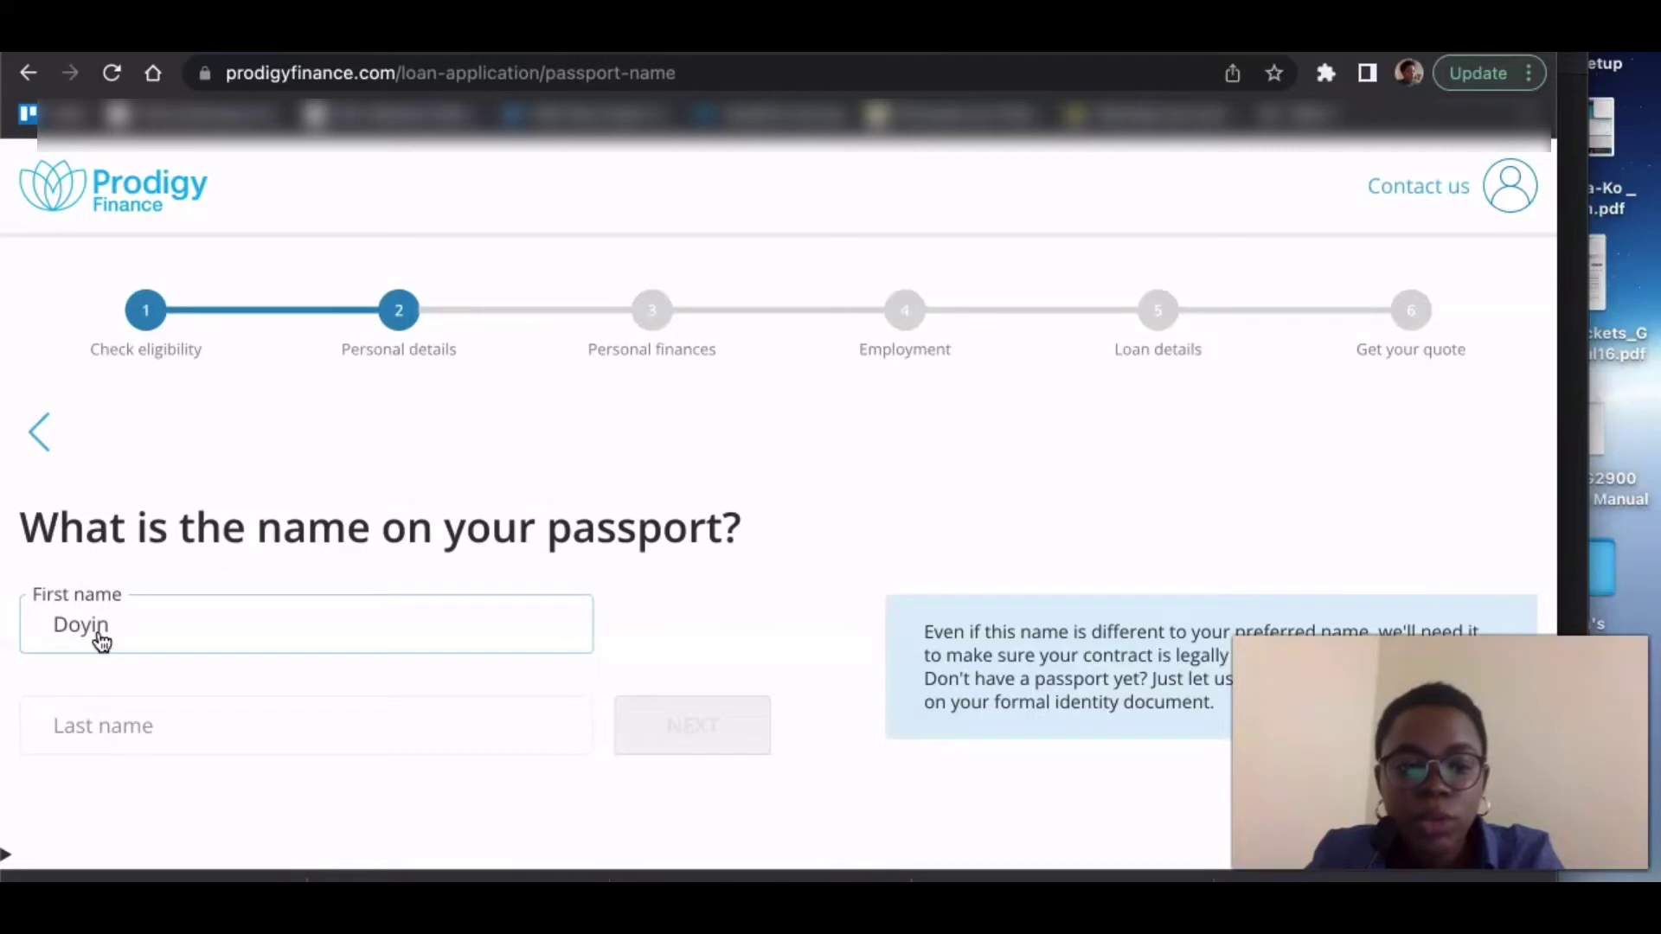
{"action": "left_click", "coordinate": [189, 731]}
{"action": "type", "text": "law"}
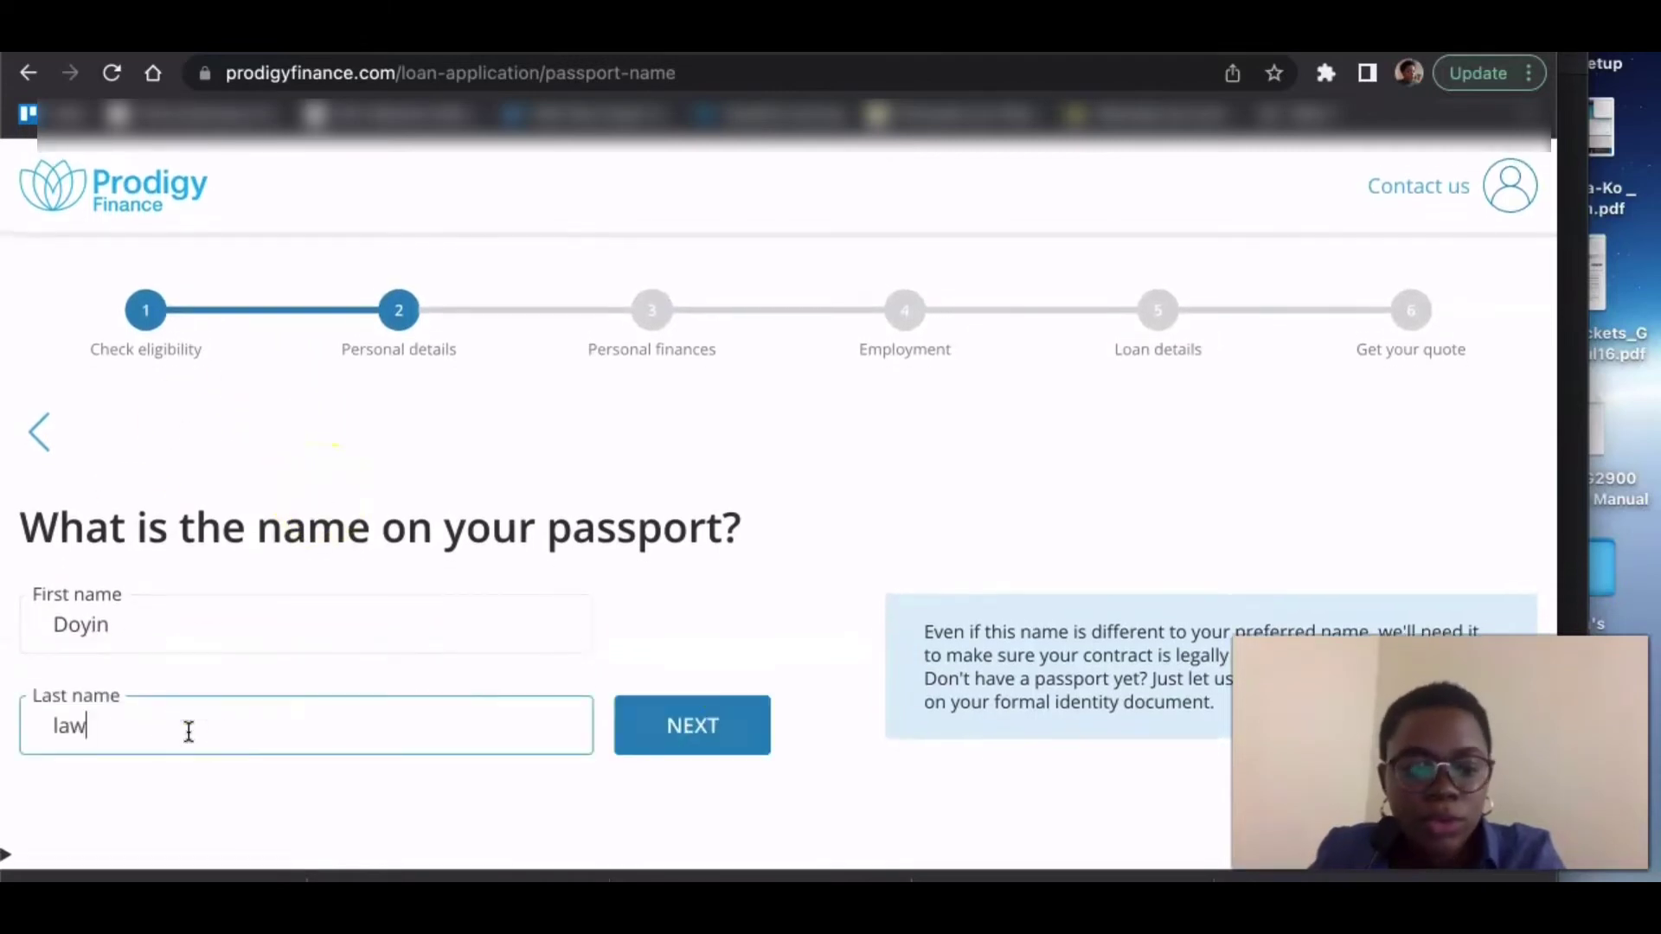
{"action": "left_click", "coordinate": [705, 724]}
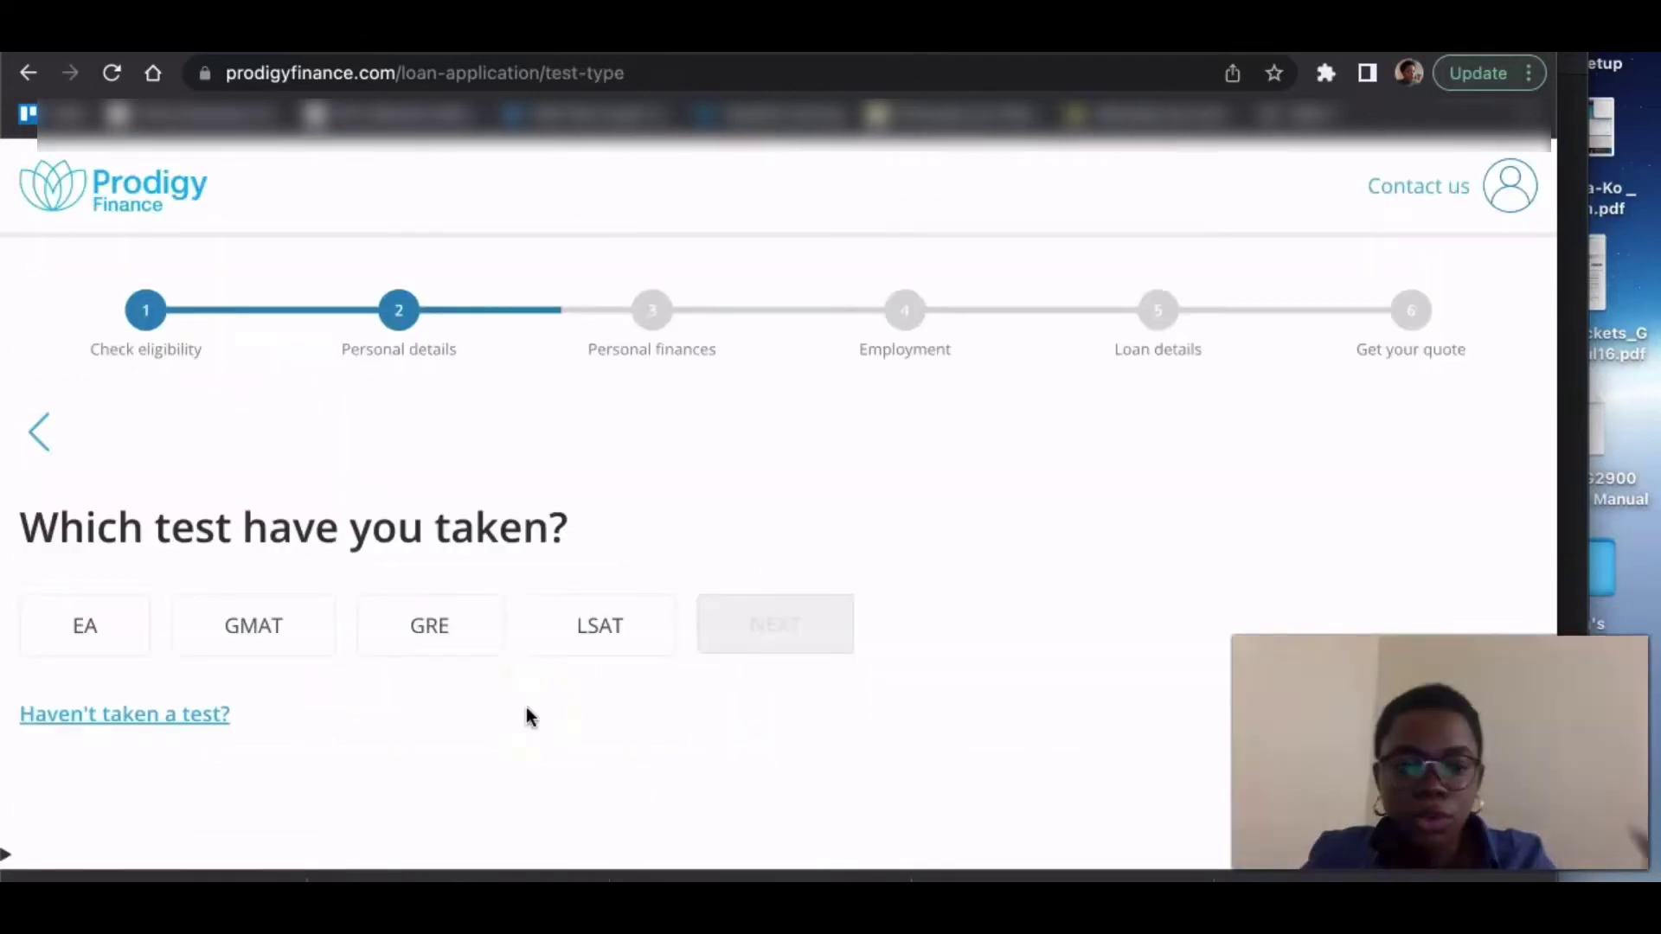
{"action": "left_click", "coordinate": [429, 625]}
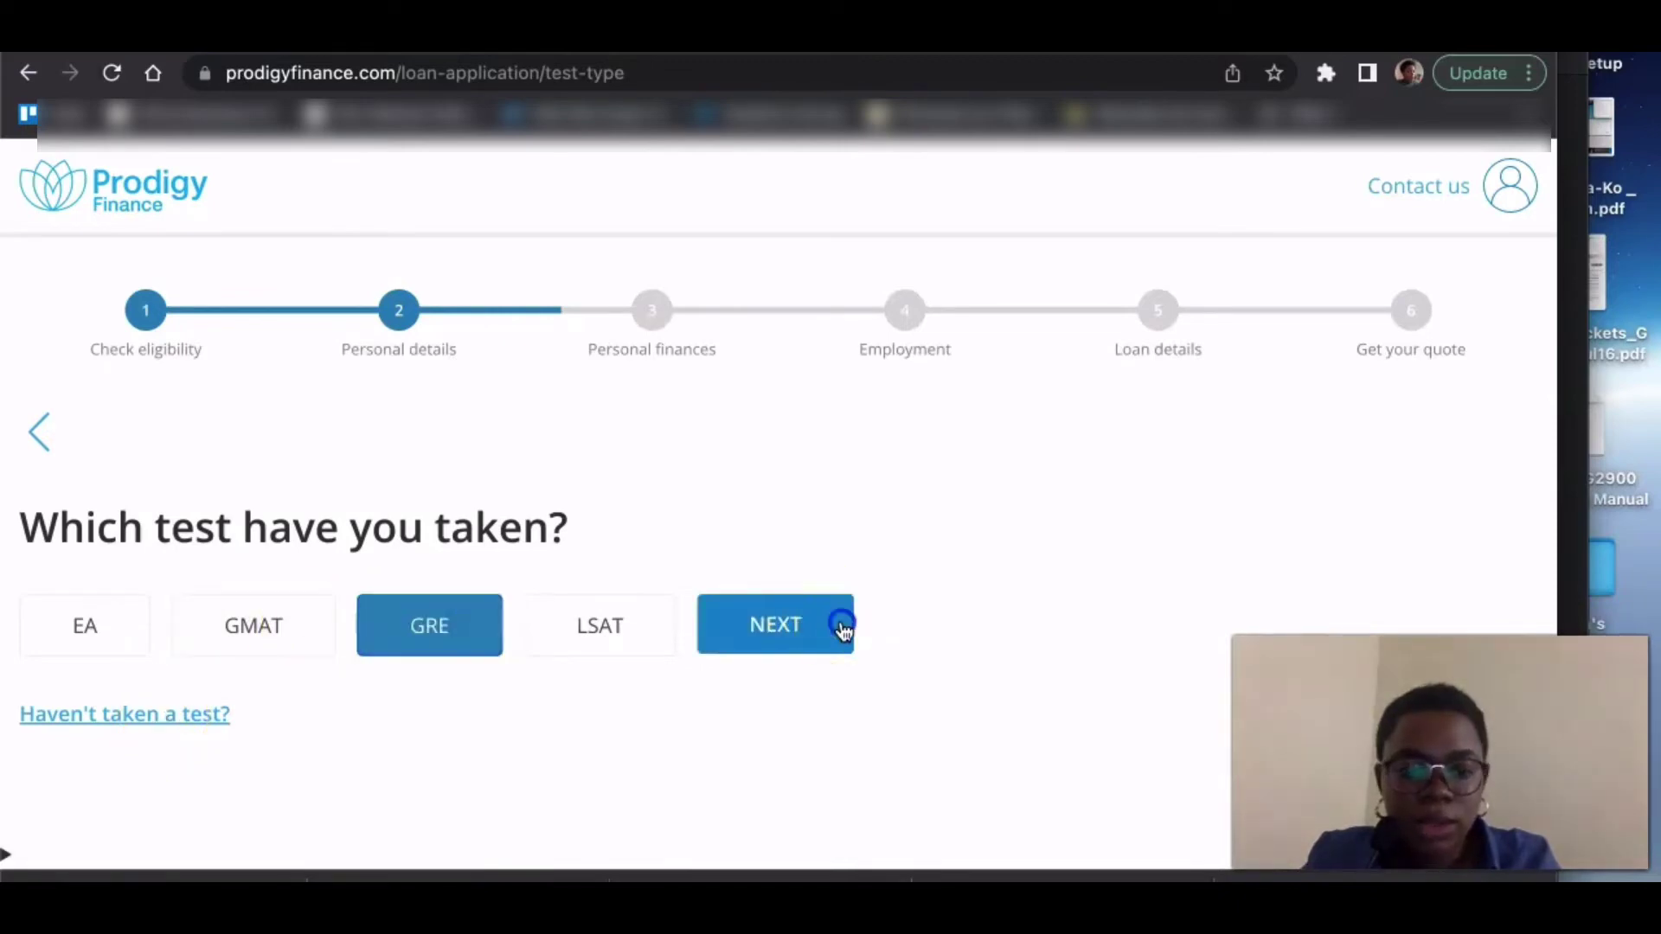
{"action": "left_click", "coordinate": [842, 628]}
{"action": "type", "text": "320"}
{"action": "left_click", "coordinate": [771, 626]}
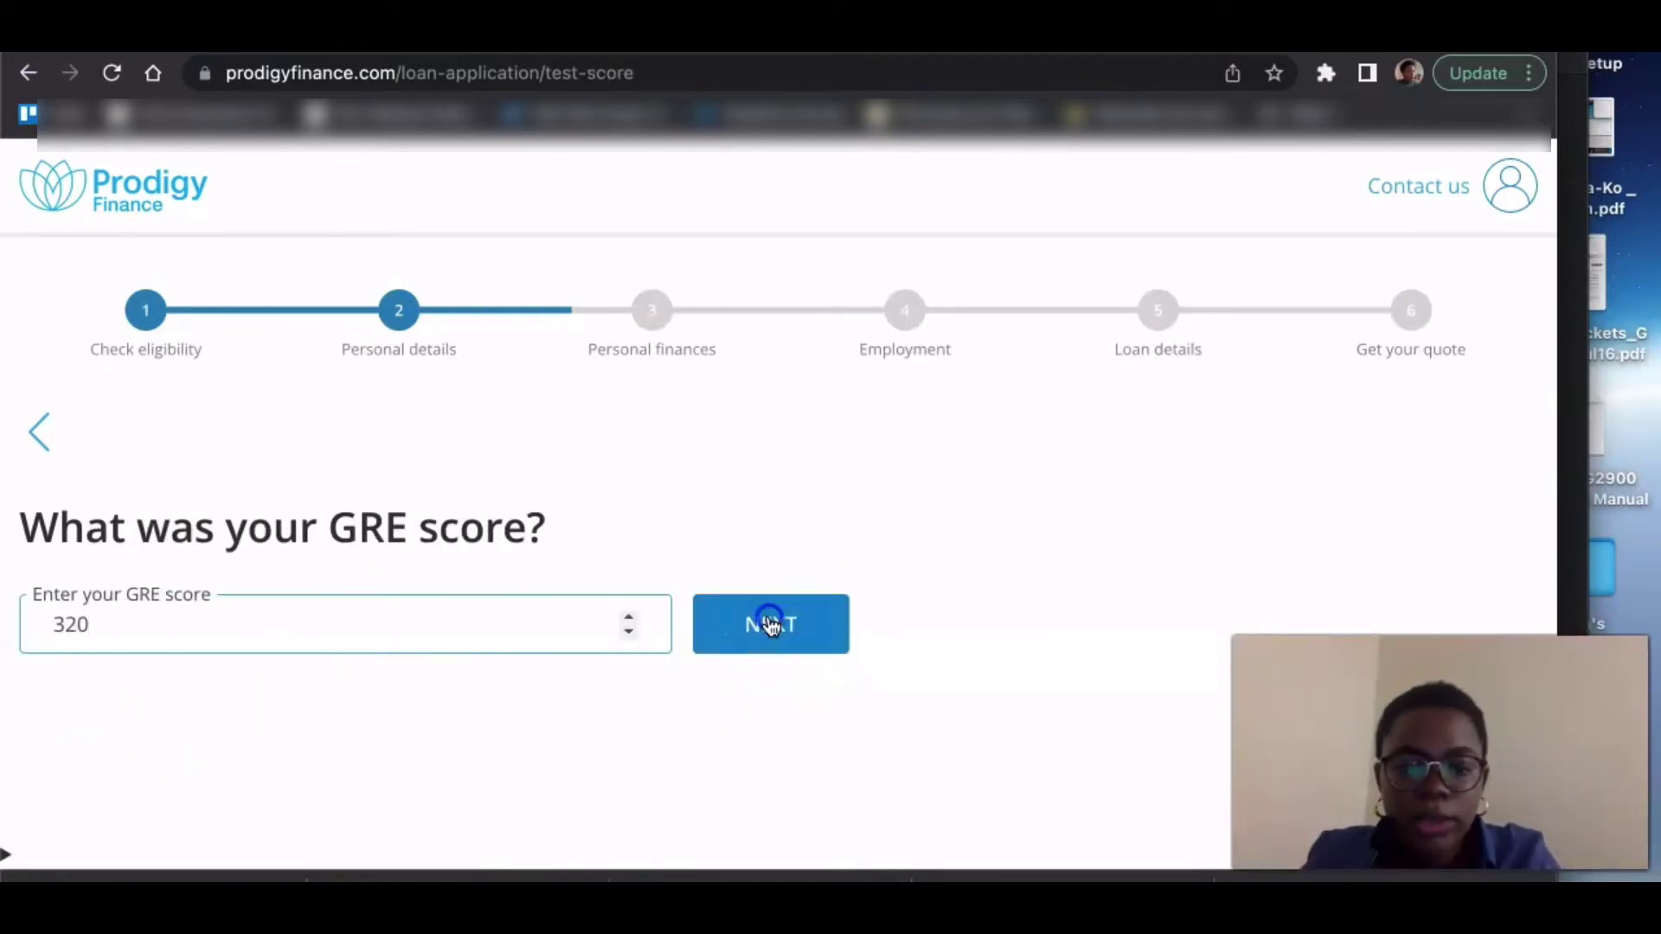
- Add NGN 15,000,000 in savings as an asset and answer No to other loans
{"action": "left_click", "coordinate": [122, 548]}
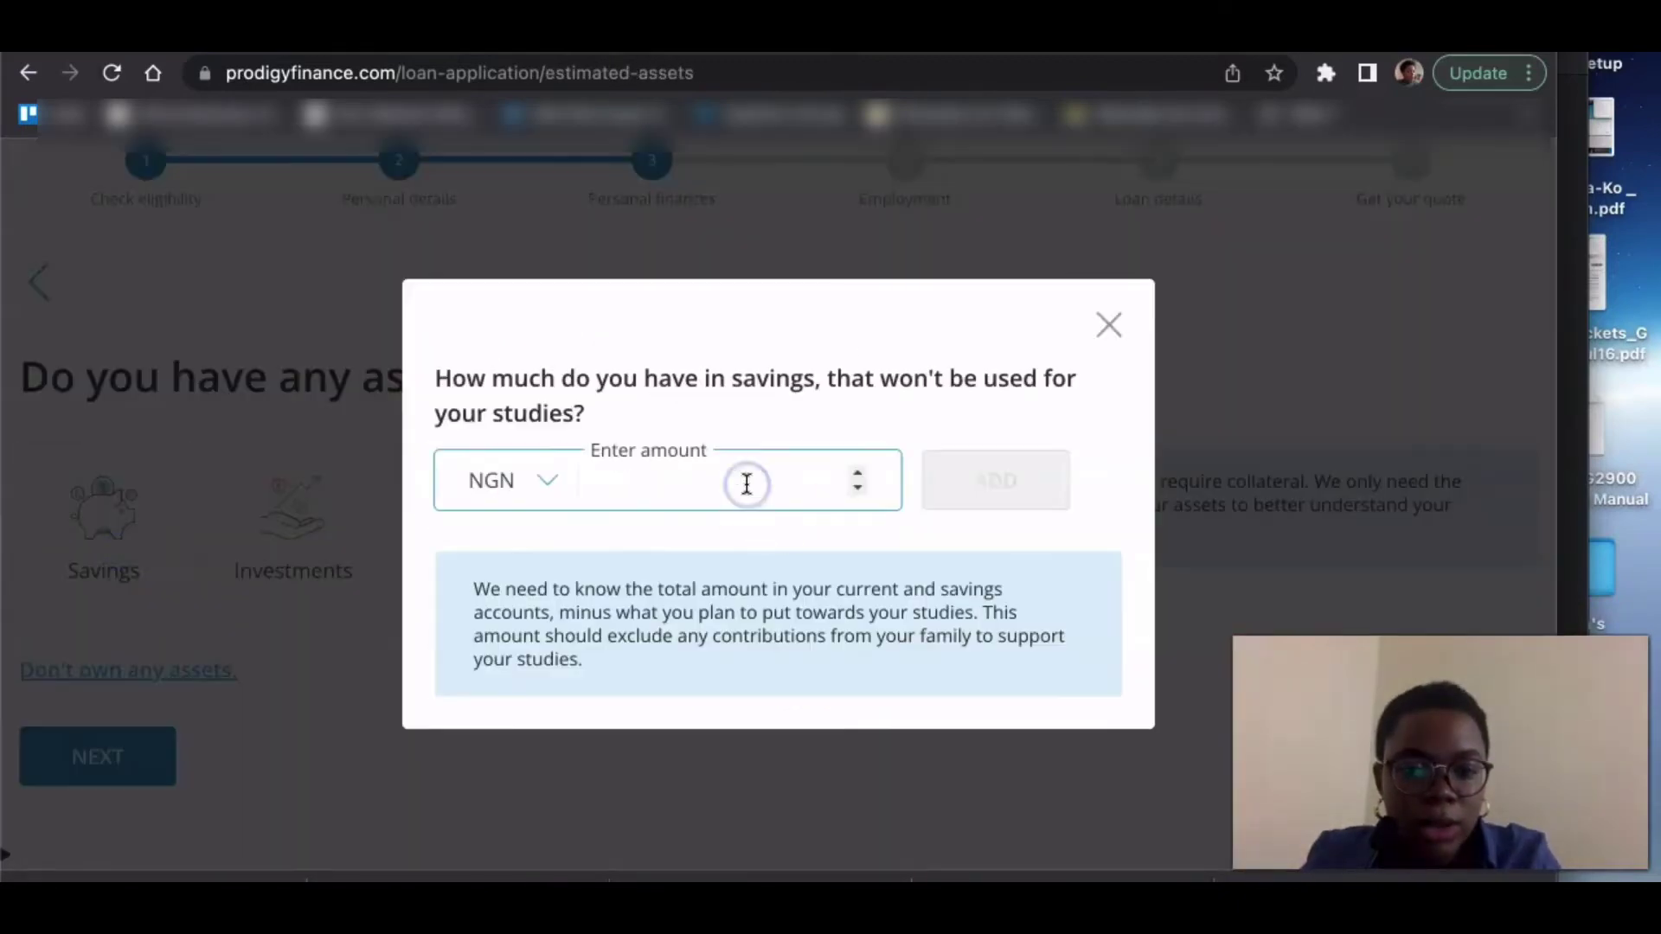
{"action": "type", "text": "15000000"}
{"action": "left_click", "coordinate": [974, 501]}
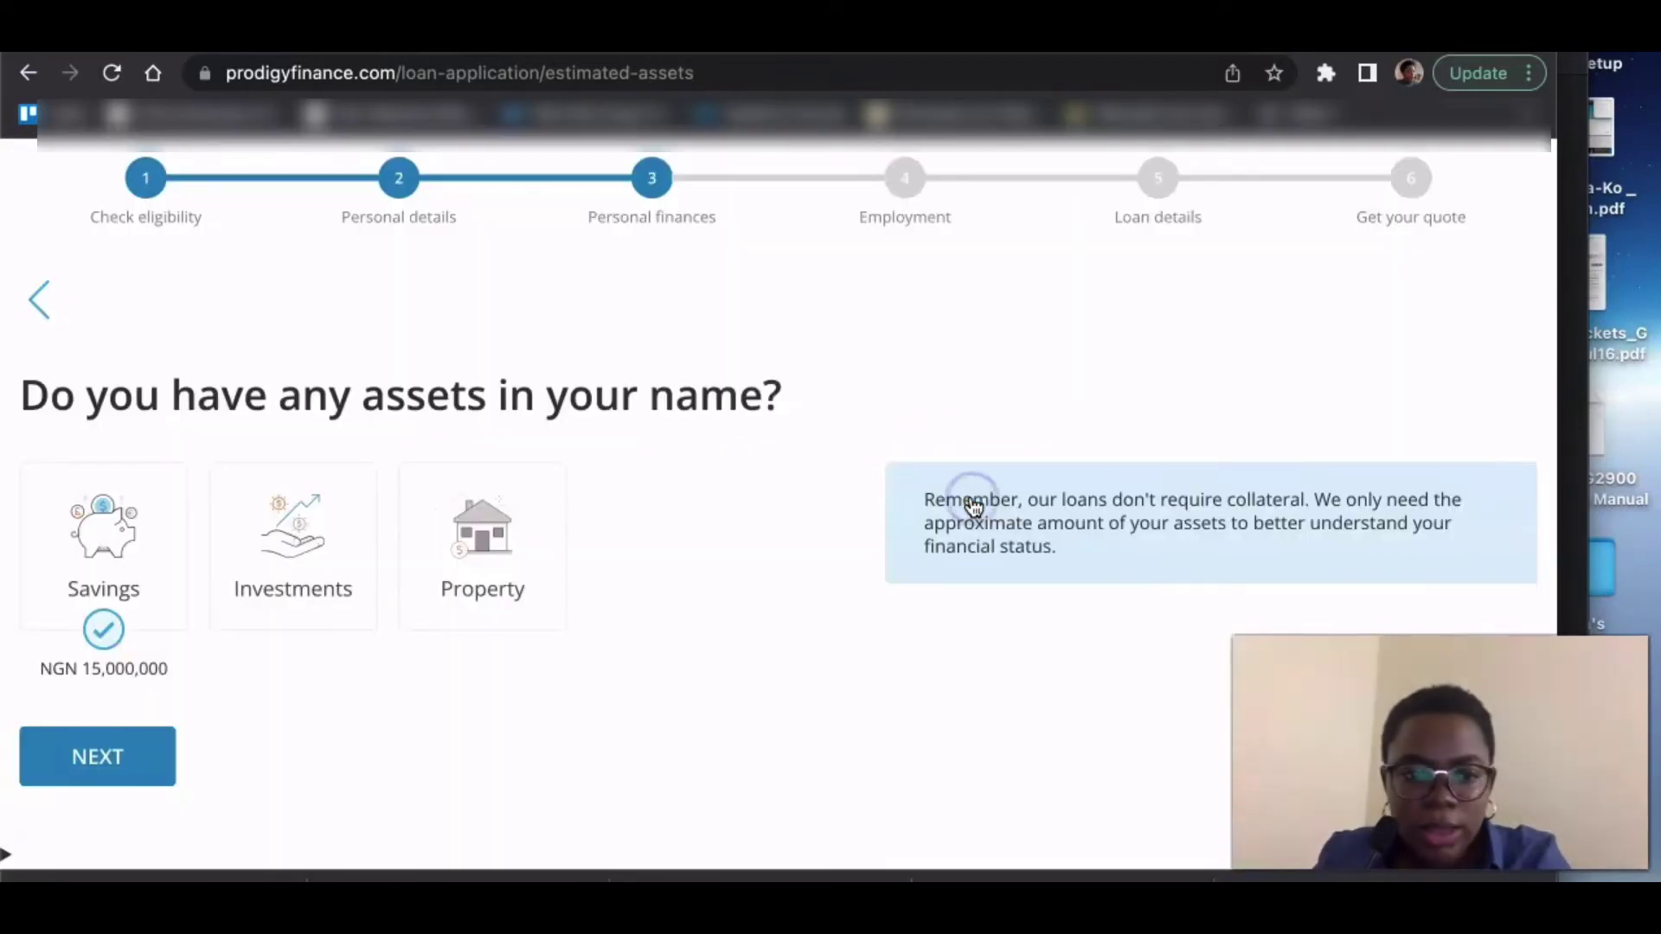
{"action": "left_click", "coordinate": [117, 757]}
{"action": "left_click", "coordinate": [251, 705]}
{"action": "left_click", "coordinate": [498, 723]}
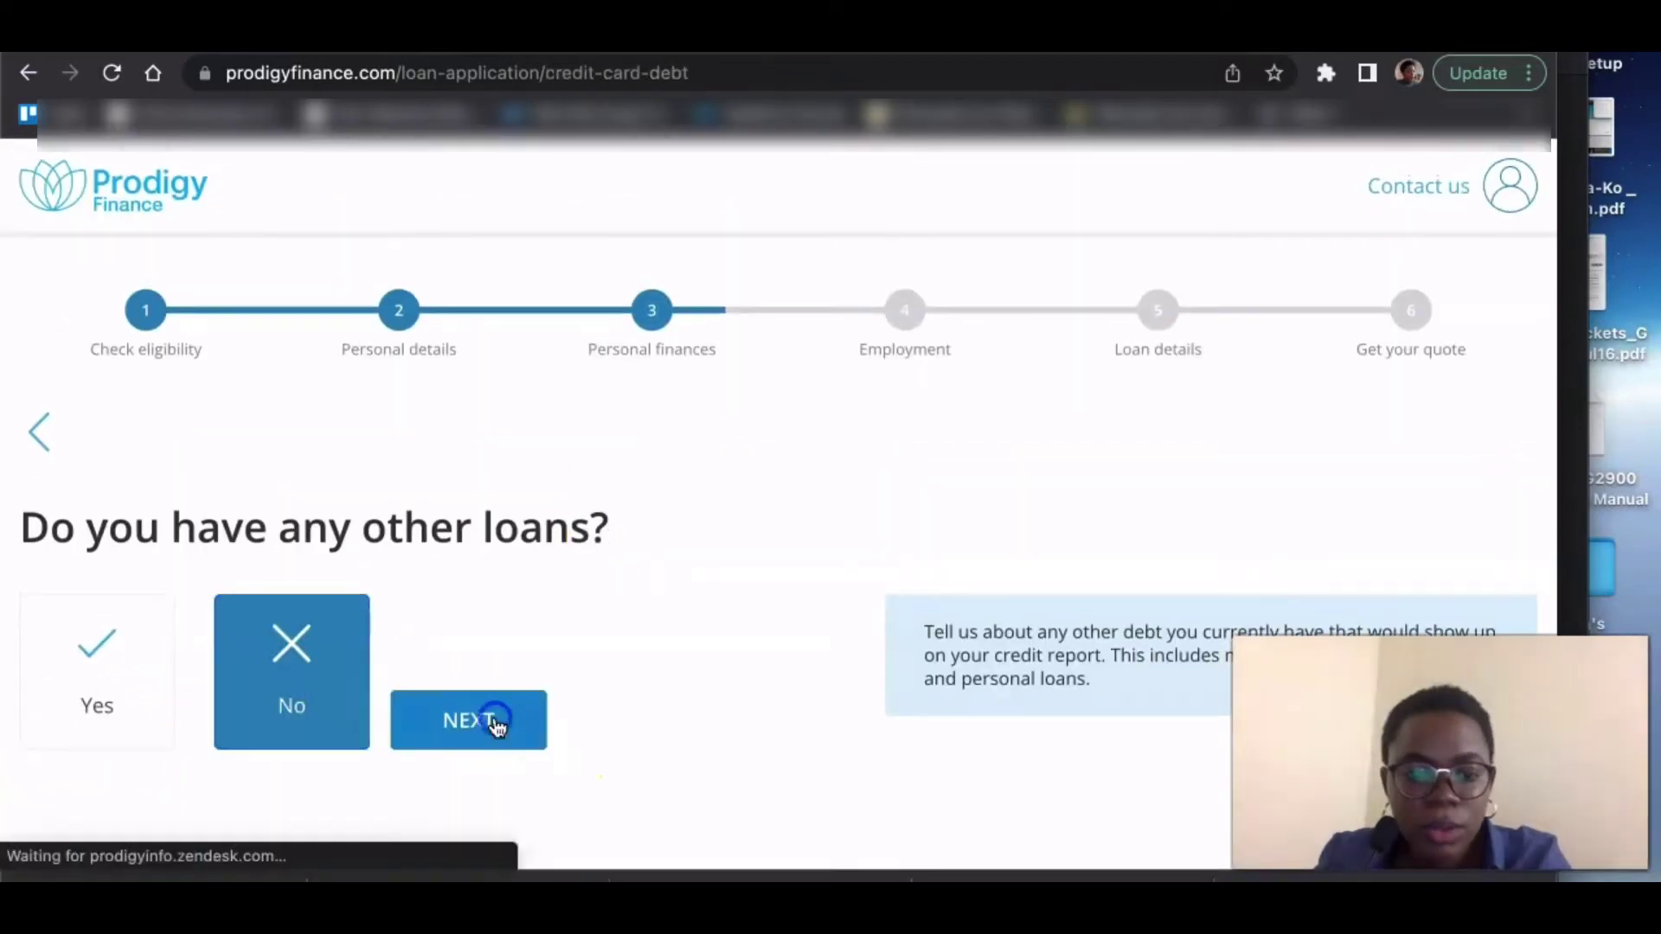
- Enter 0 credit card debt, paid off monthly, and 5 years of work experience
{"action": "left_click", "coordinate": [297, 586]}
{"action": "type", "text": "0"}
{"action": "left_click", "coordinate": [548, 682]}
{"action": "left_click", "coordinate": [402, 710]}
{"action": "left_click", "coordinate": [681, 702]}
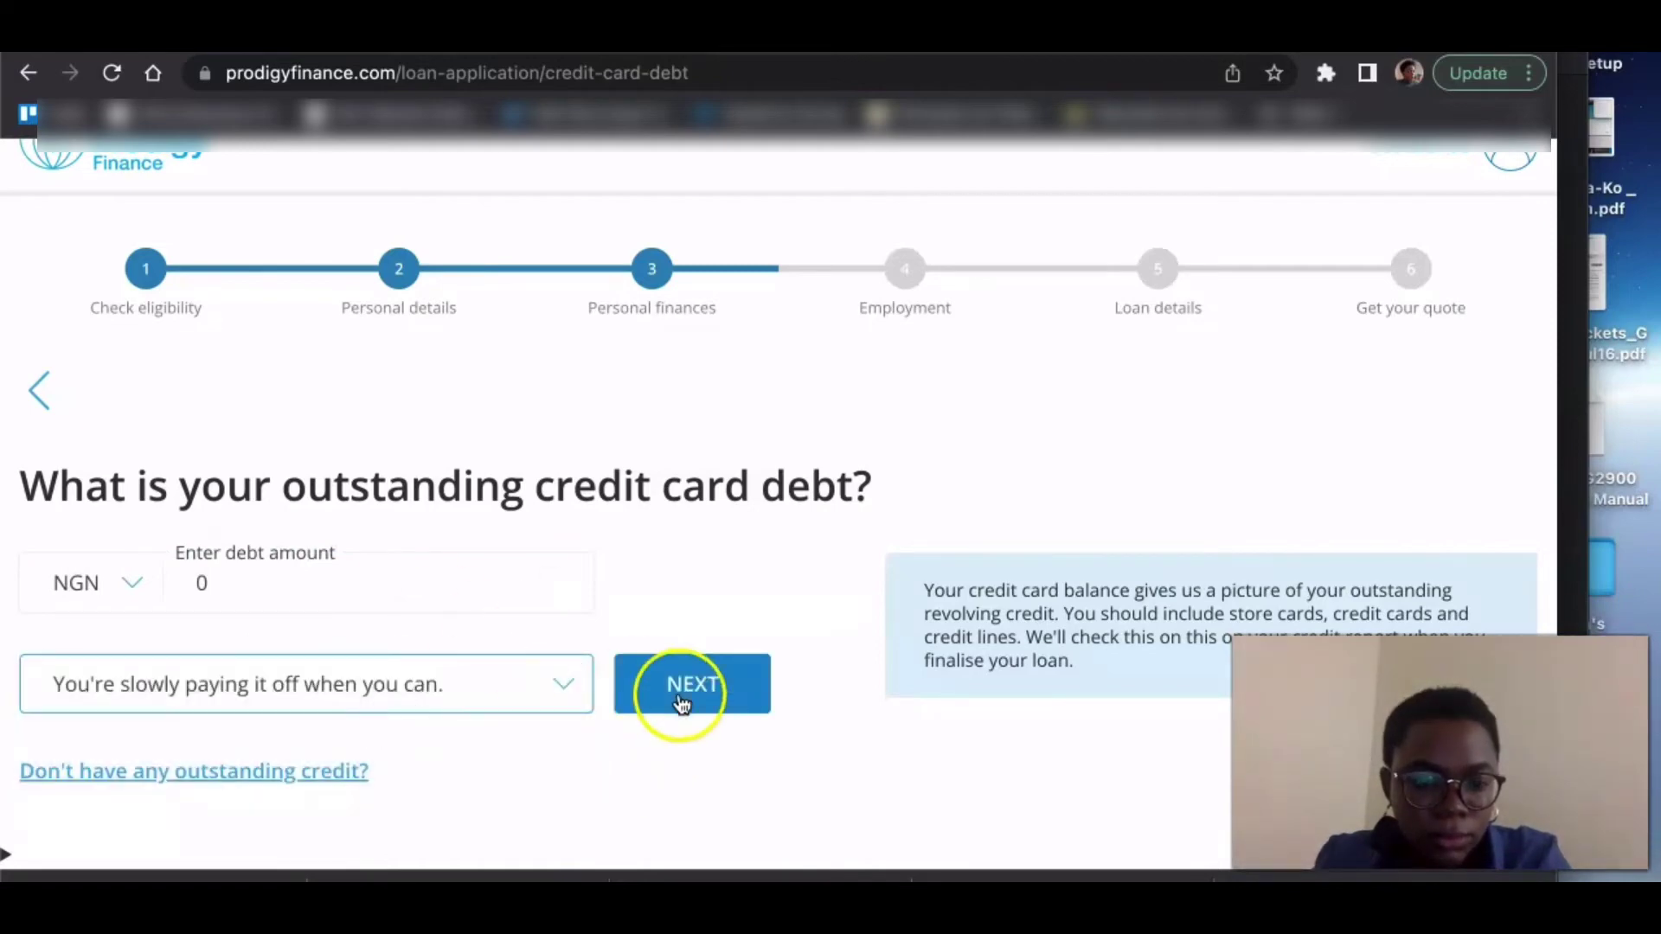
{"action": "left_click", "coordinate": [562, 692]}
{"action": "left_click", "coordinate": [382, 652]}
{"action": "left_click", "coordinate": [693, 693]}
{"action": "left_click", "coordinate": [174, 630]}
{"action": "type", "text": "5"}
{"action": "left_click", "coordinate": [389, 641]}
{"action": "left_click", "coordinate": [576, 629]}
- Answer Yes to current employment and enter a gross monthly salary of NGN 1,000,000
{"action": "left_click", "coordinate": [106, 705]}
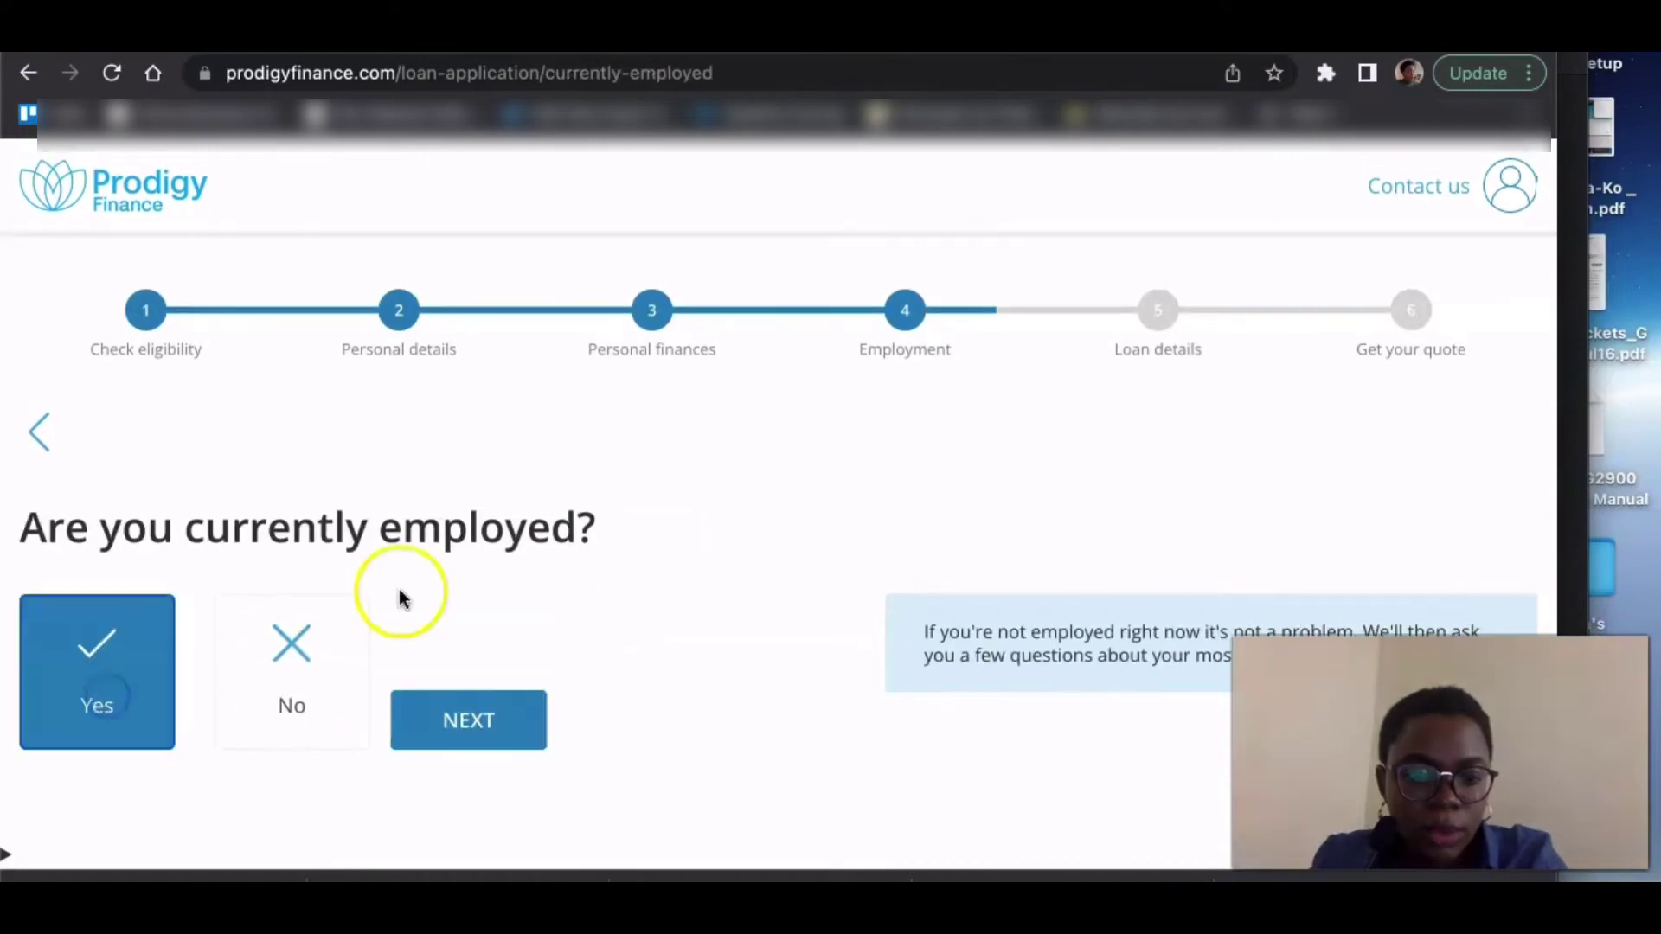
{"action": "left_click", "coordinate": [495, 744]}
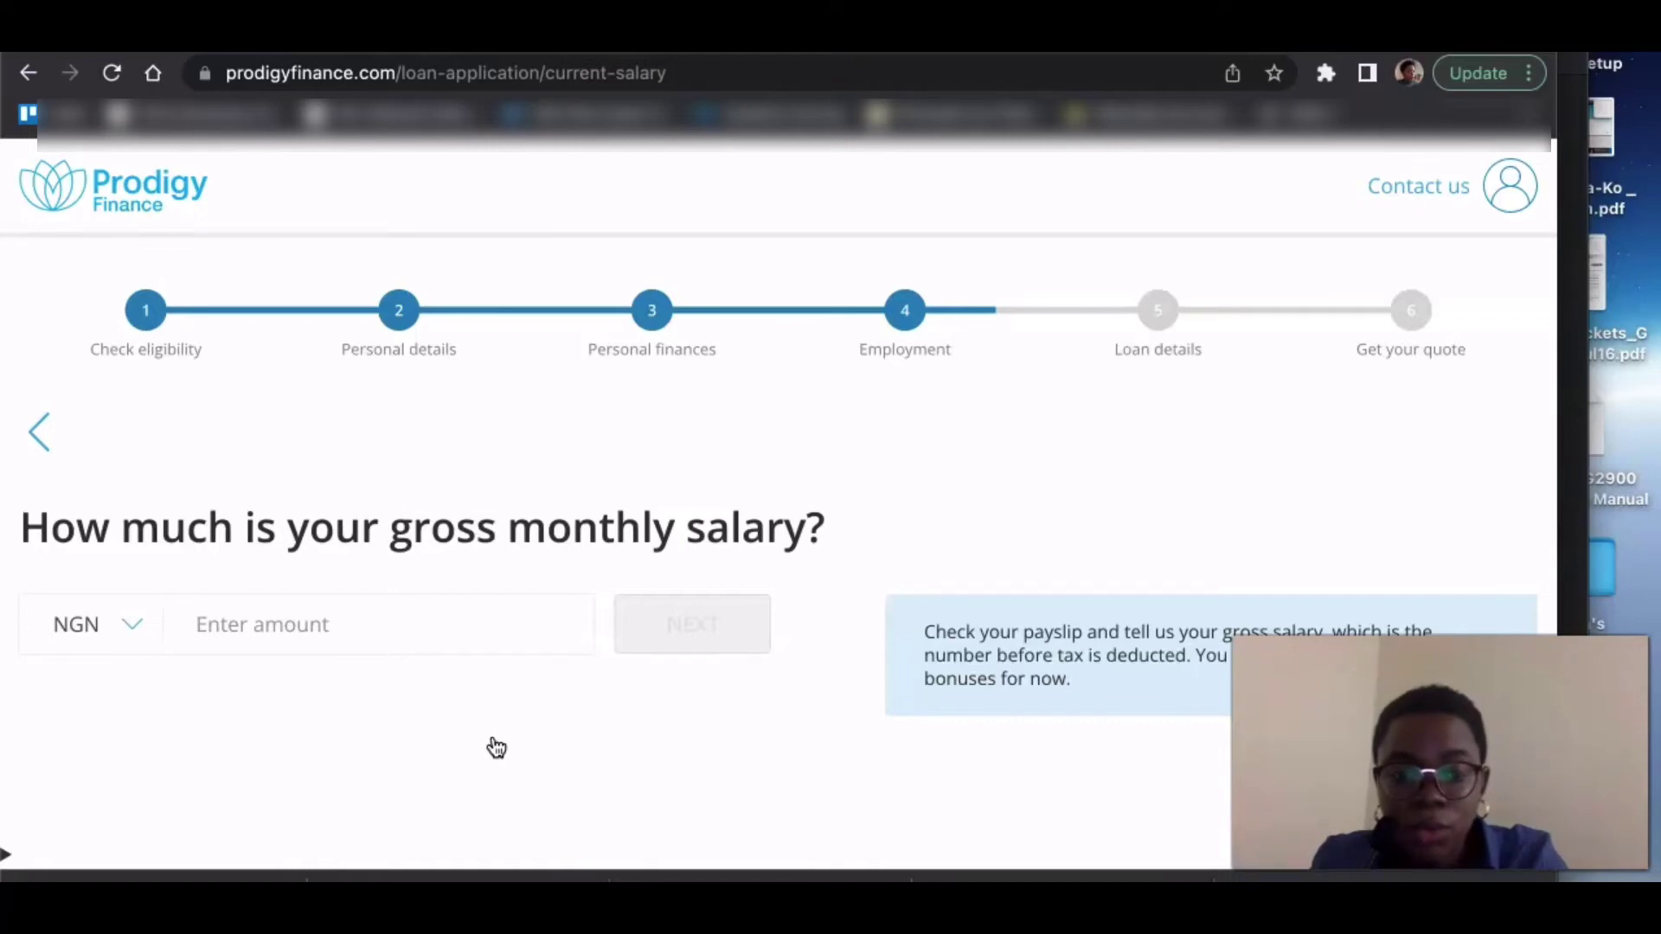
{"action": "left_click", "coordinate": [346, 623]}
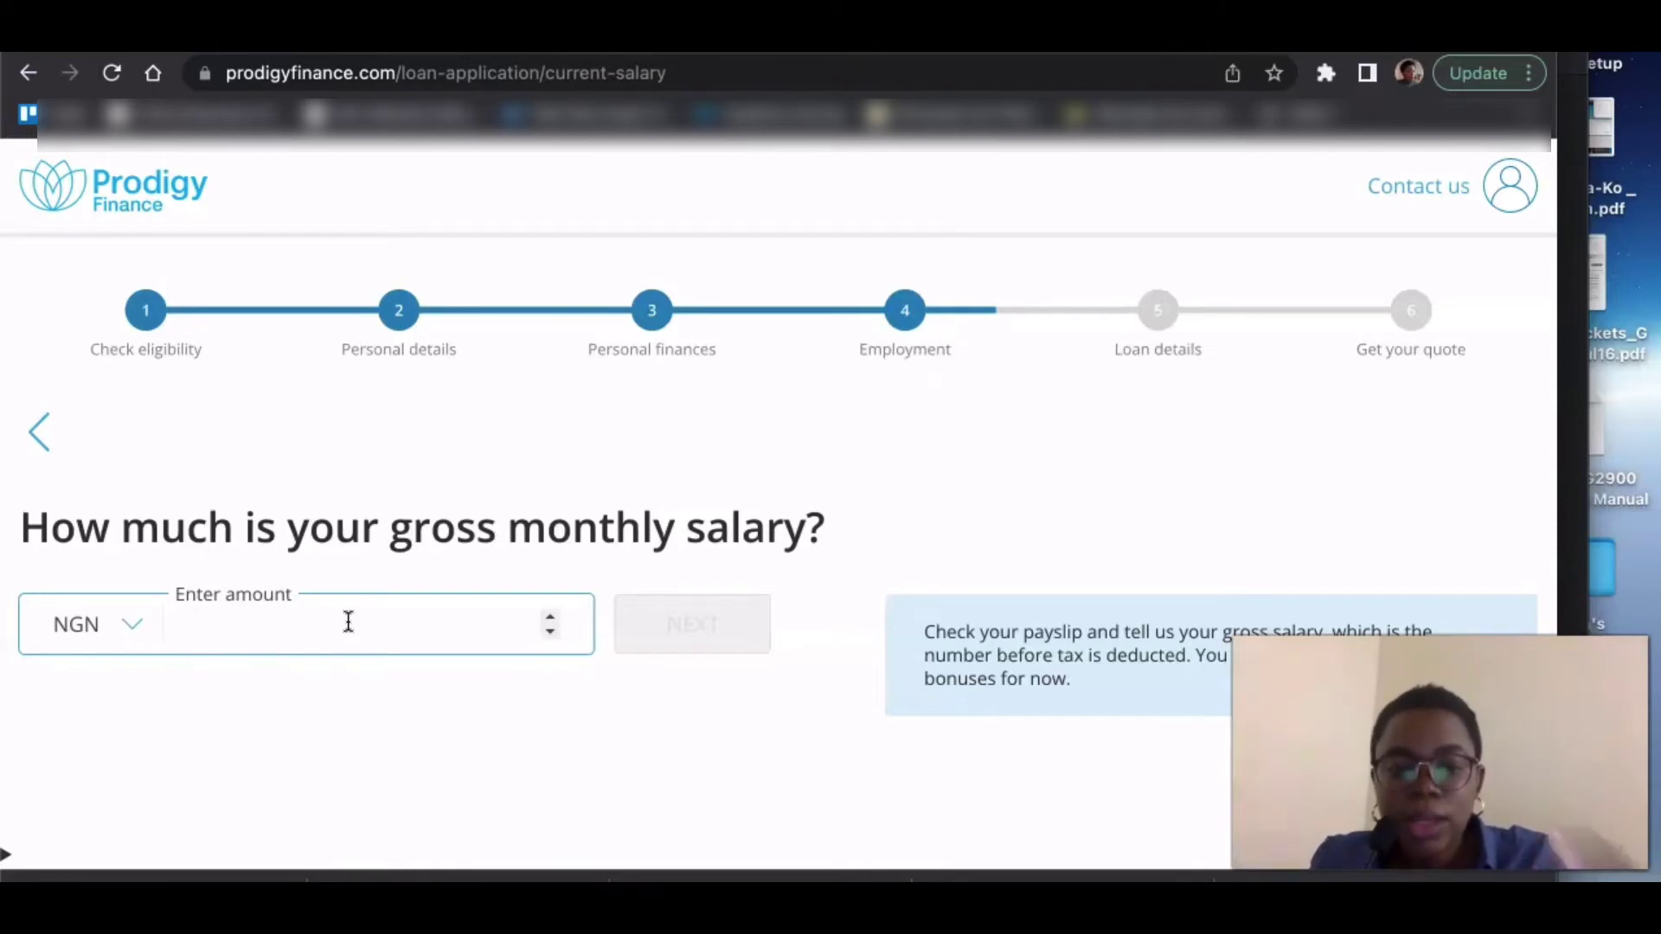
{"action": "type", "text": "1"}
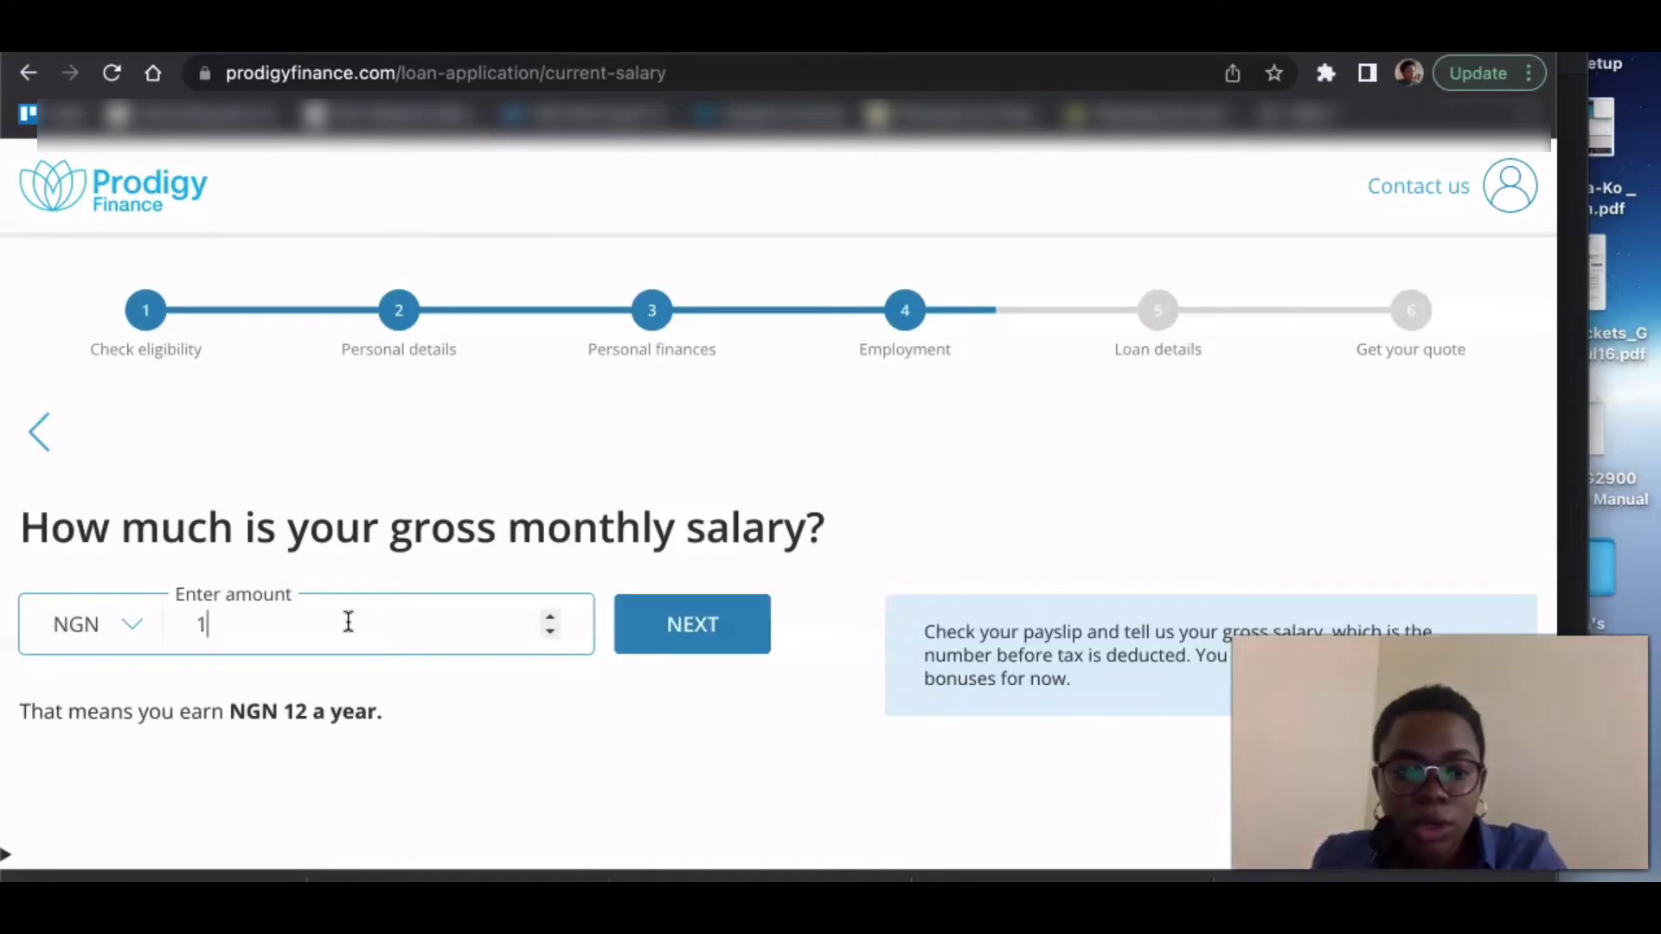
{"action": "type", "text": "00000"}
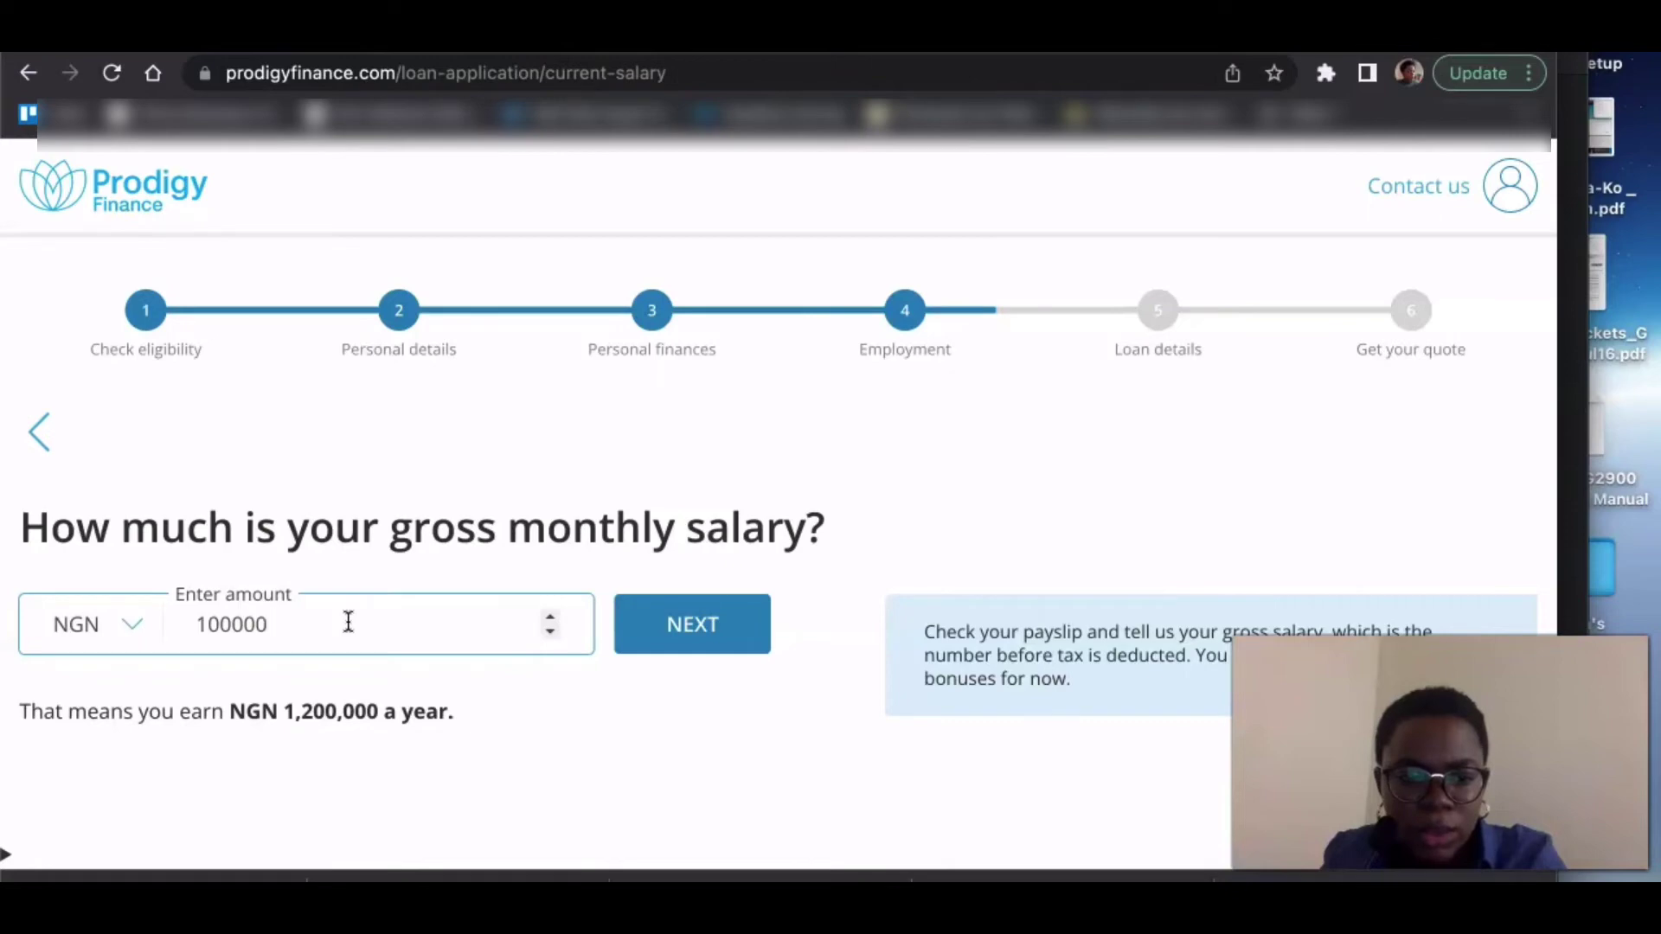
{"action": "type", "text": "0"}
{"action": "left_click", "coordinate": [441, 496]}
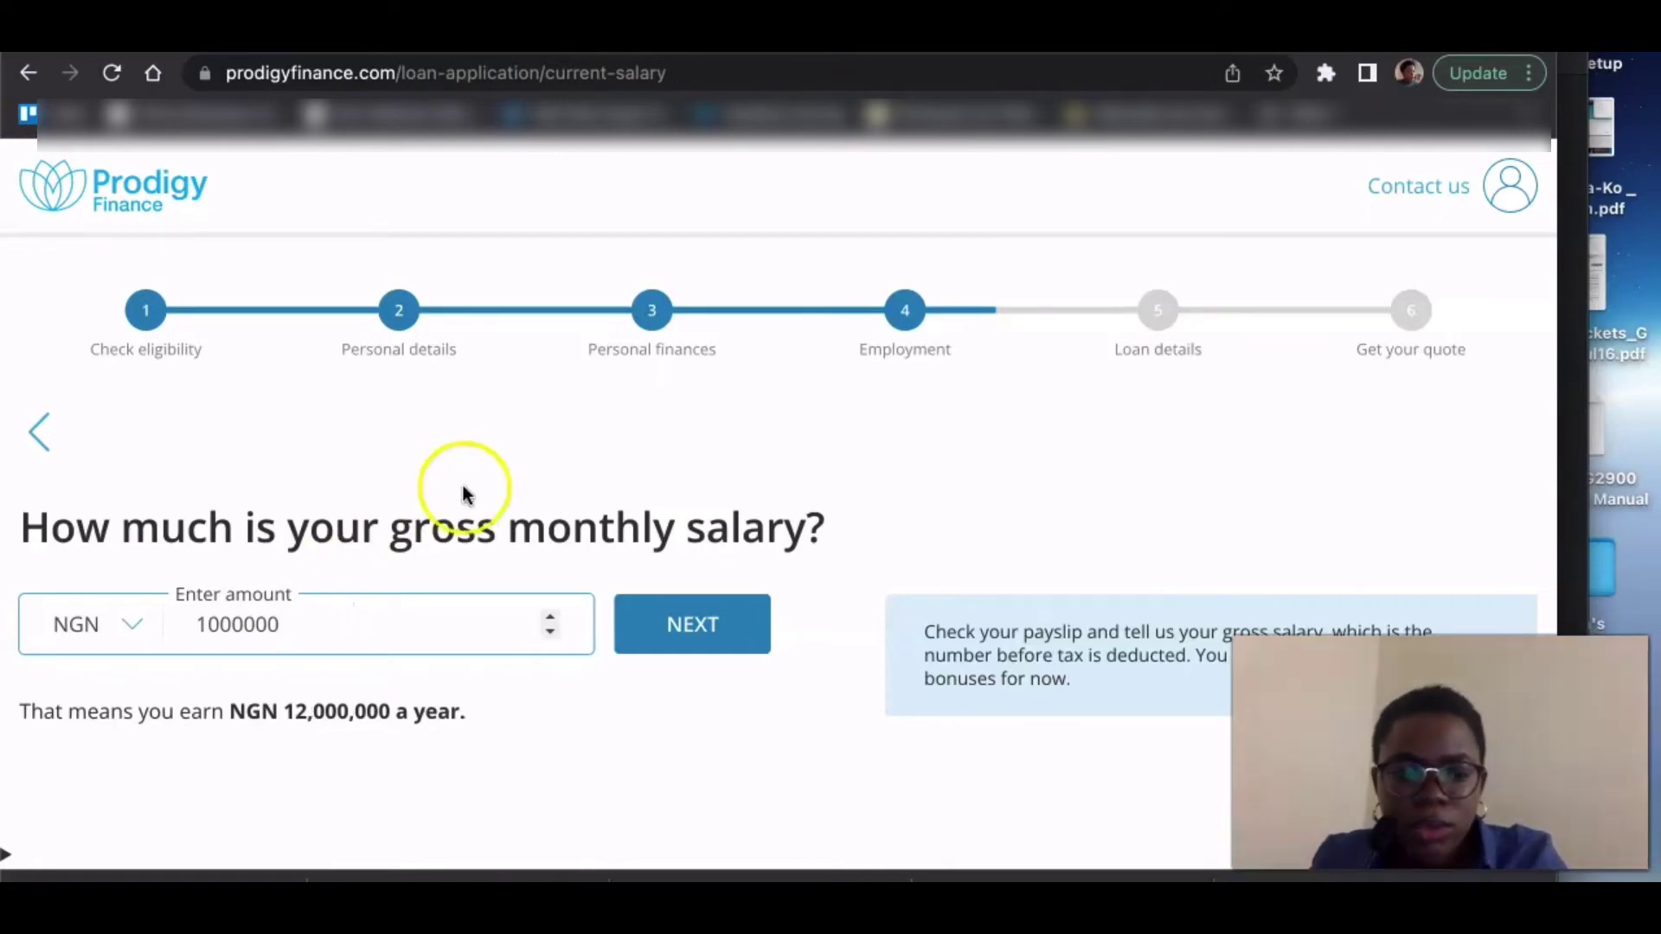
{"action": "left_click", "coordinate": [629, 784]}
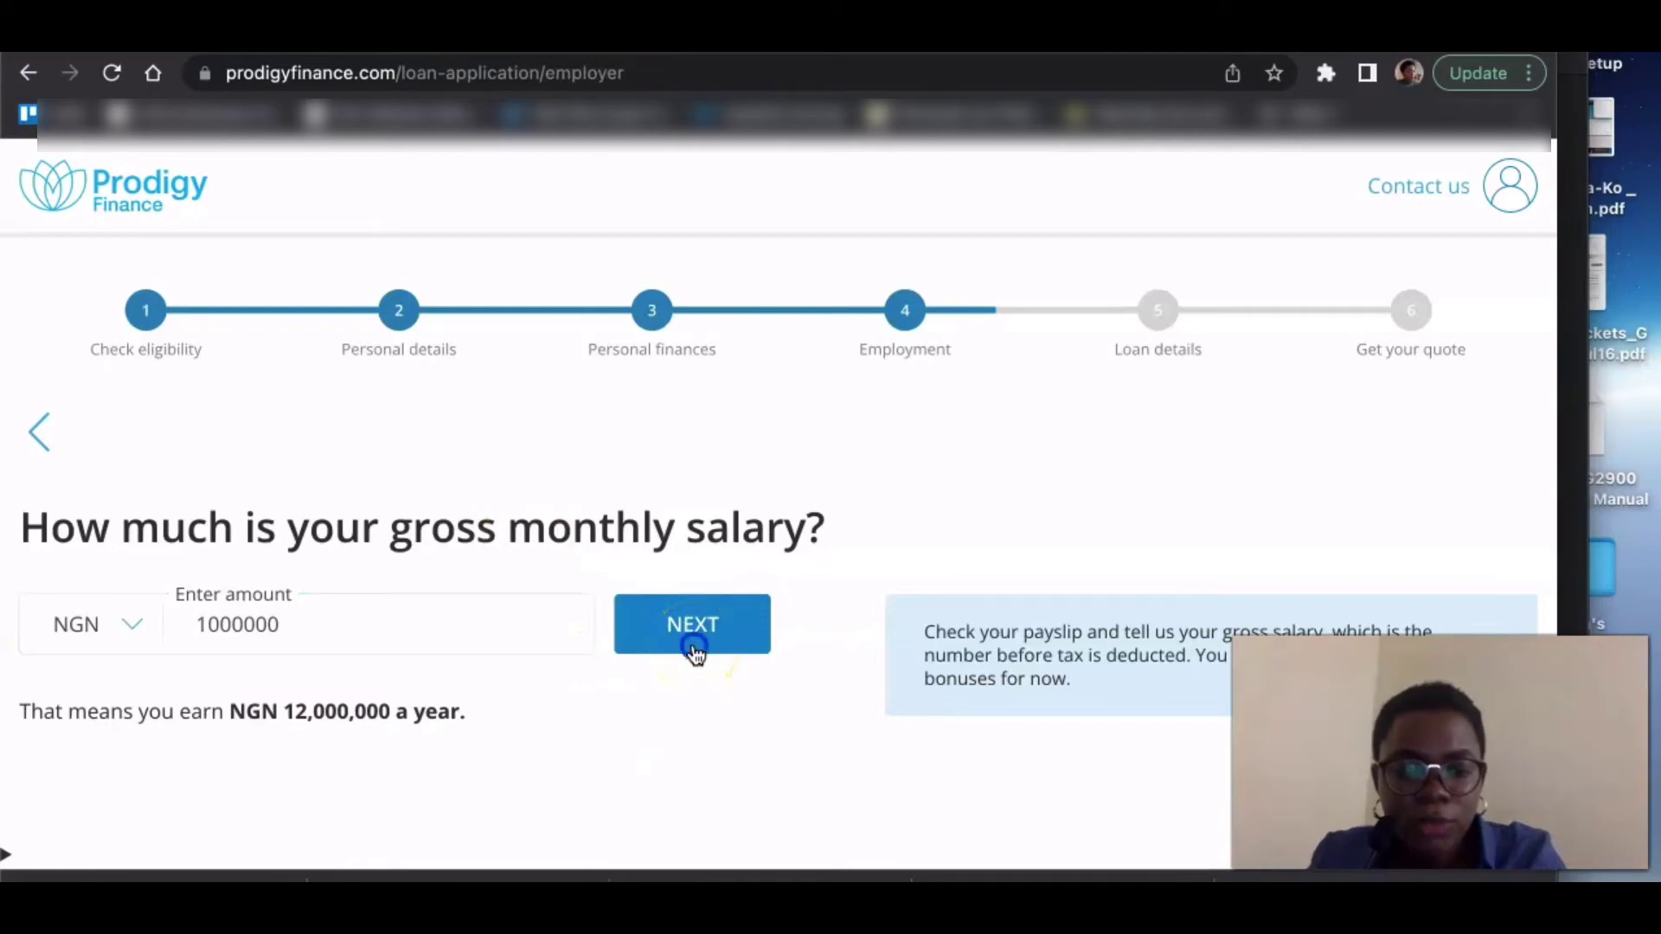
{"action": "left_click", "coordinate": [307, 639]}
- Pick Aflac as the employer and Nigeria as its country
{"action": "type", "text": "afrq"}
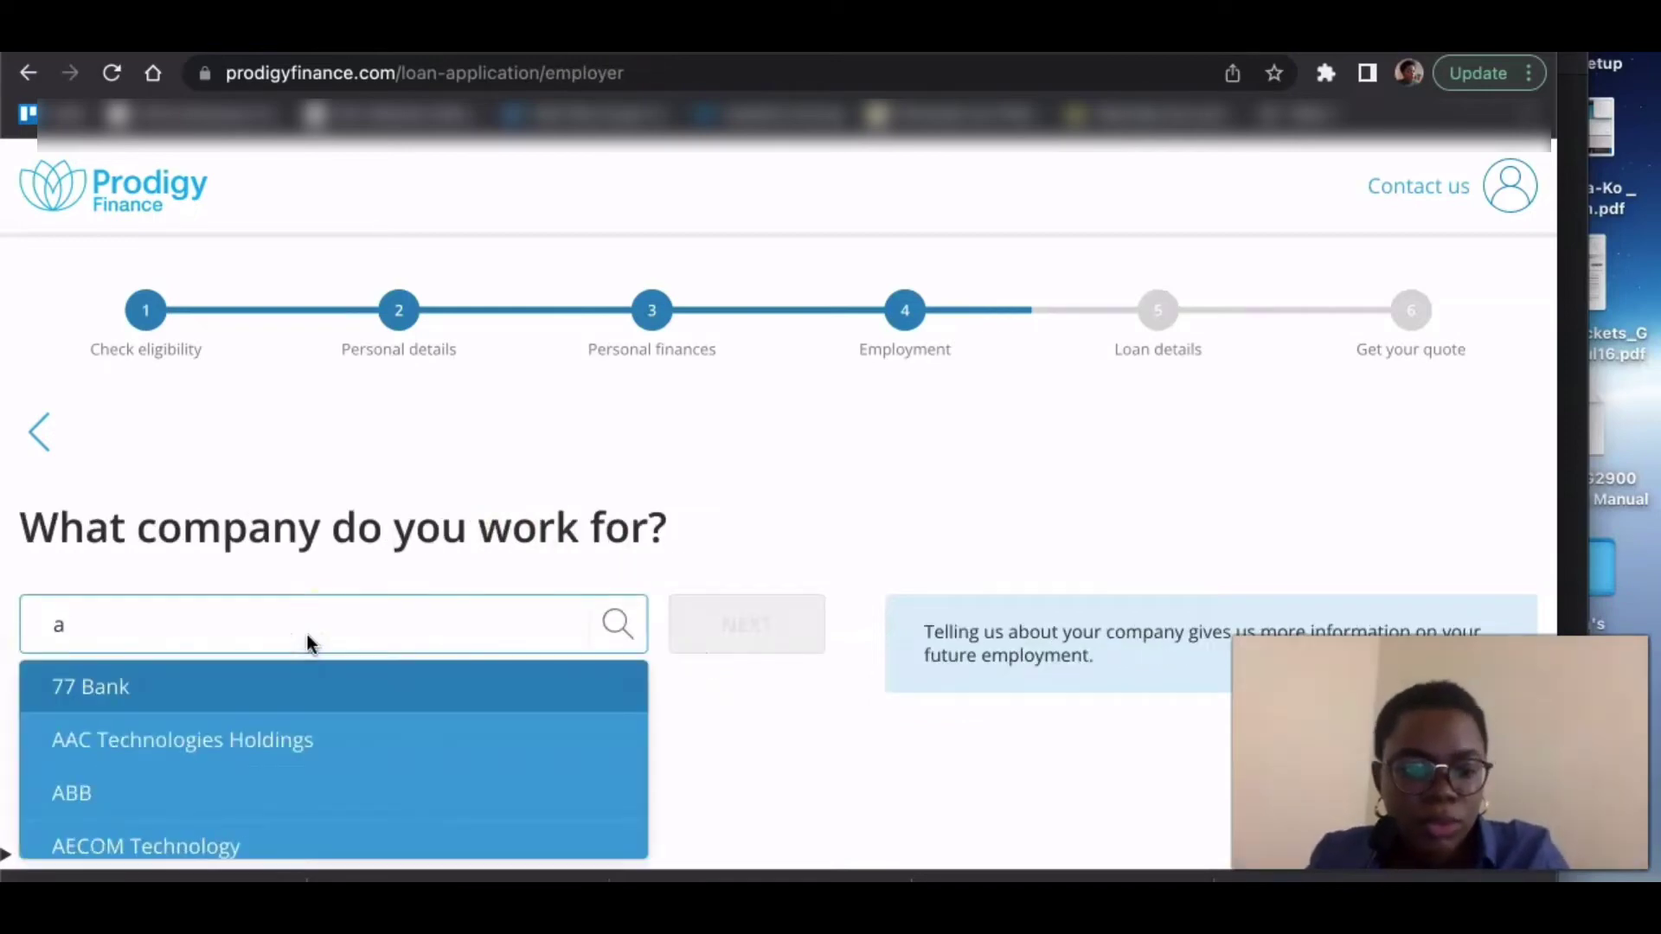
{"action": "left_click", "coordinate": [728, 649]}
{"action": "left_click", "coordinate": [493, 637]}
{"action": "type", "text": "af"}
{"action": "left_click", "coordinate": [395, 737]}
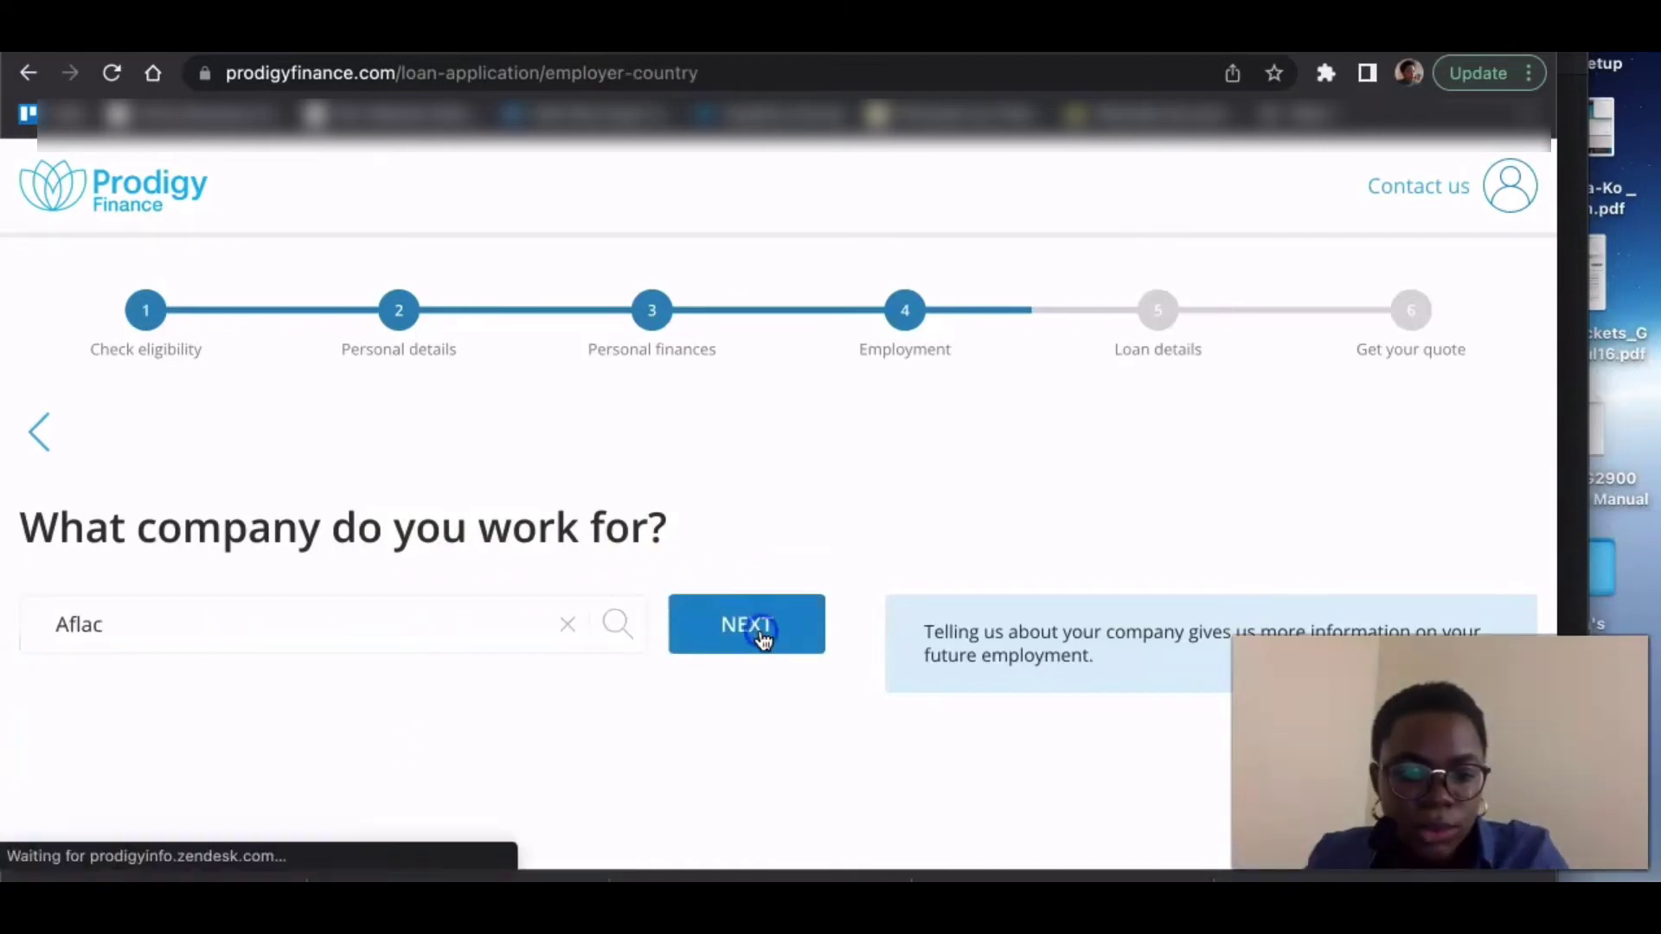
{"action": "left_click", "coordinate": [760, 630]}
{"action": "left_click", "coordinate": [502, 635]}
{"action": "type", "text": "nige"}
{"action": "left_click", "coordinate": [433, 740]}
{"action": "left_click", "coordinate": [913, 655]}
- Set employment from February 2016 to August 2022 and answer No to a post-graduation job
{"action": "left_click", "coordinate": [308, 495]}
{"action": "left_click", "coordinate": [259, 571]}
{"action": "left_click", "coordinate": [475, 495]}
{"action": "left_click", "coordinate": [399, 739]}
{"action": "left_click", "coordinate": [173, 655]}
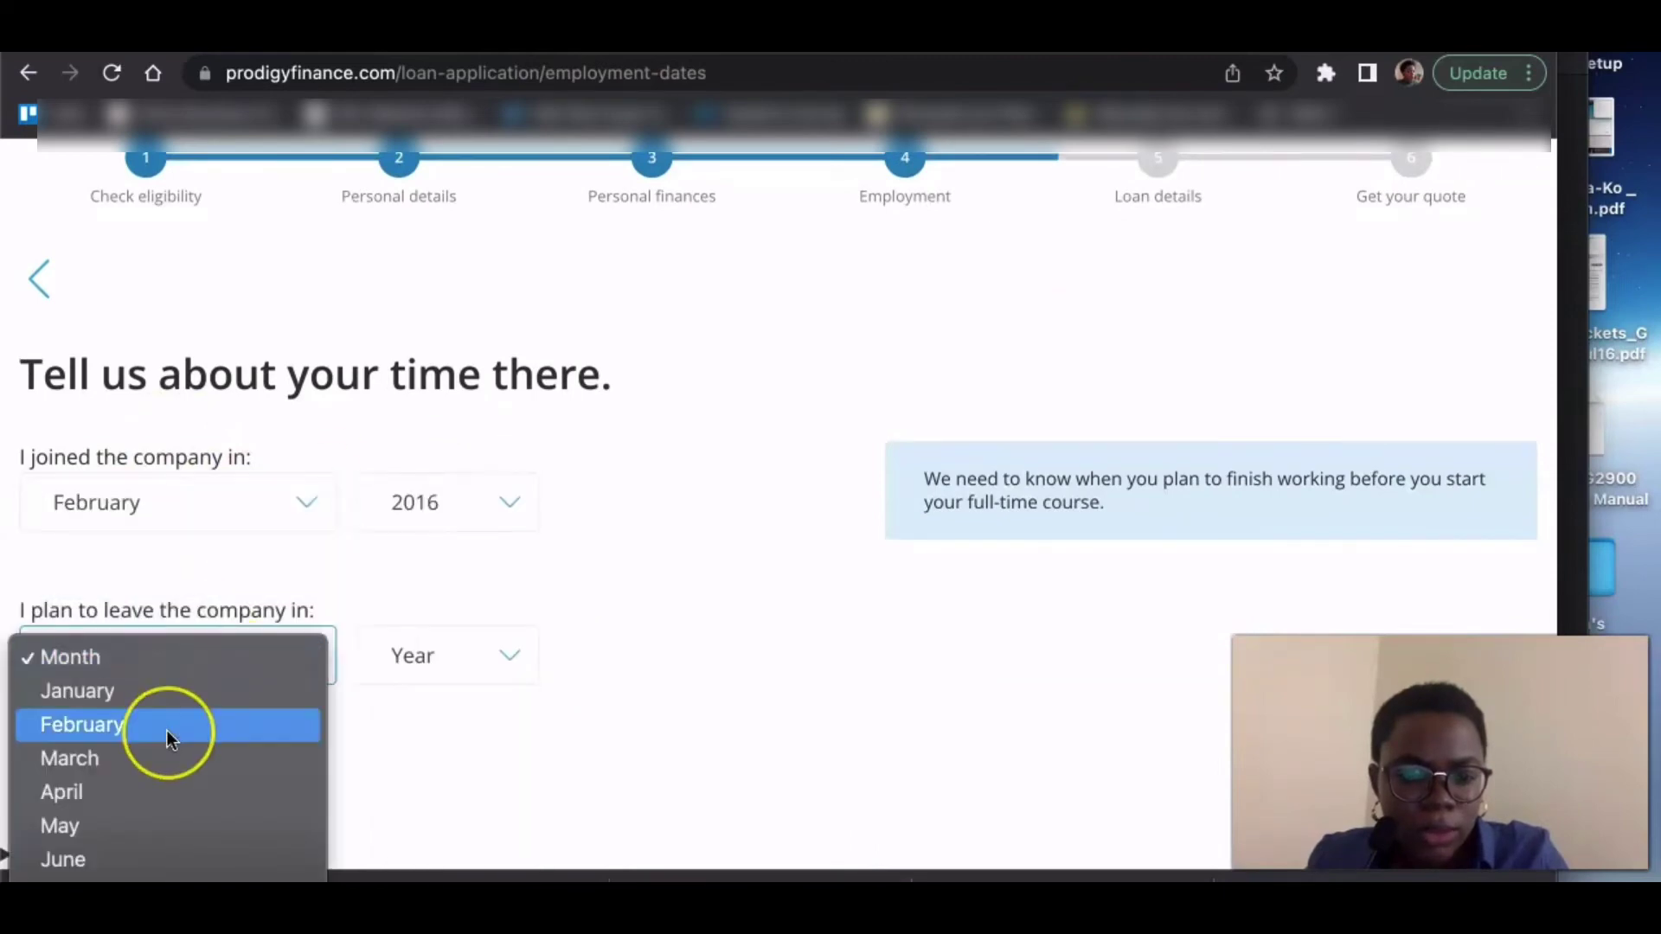
{"action": "left_click", "coordinate": [102, 770]}
{"action": "left_click", "coordinate": [450, 655]}
{"action": "left_click", "coordinate": [466, 688]}
{"action": "left_click", "coordinate": [173, 778]}
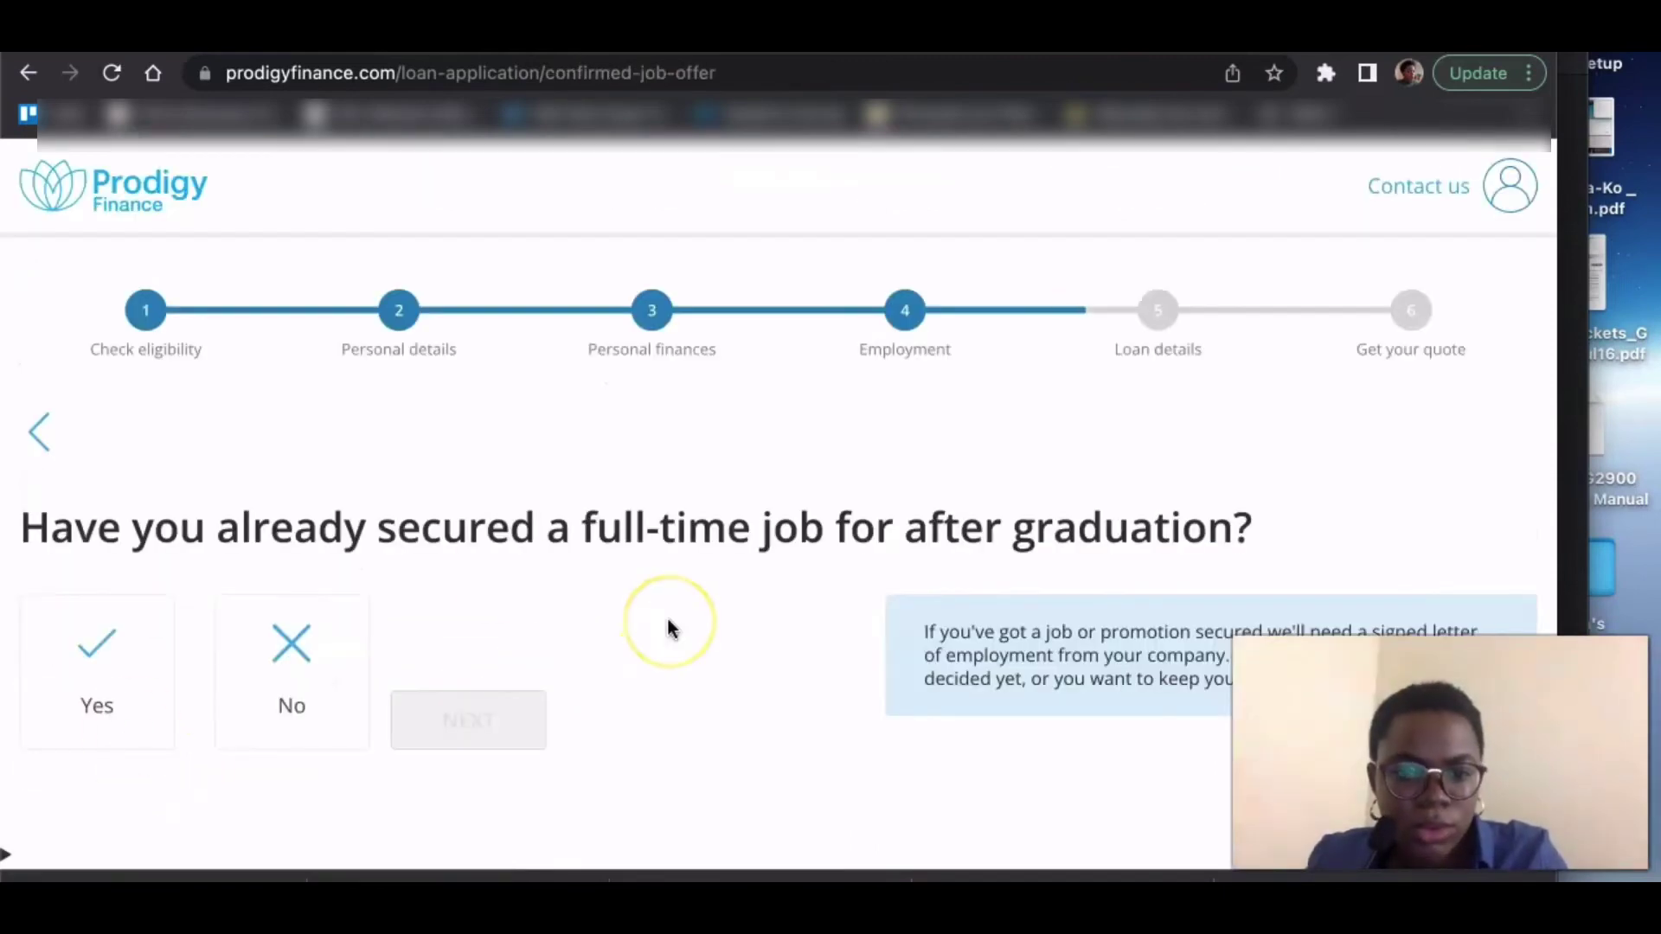
{"action": "left_click", "coordinate": [289, 642]}
{"action": "left_click", "coordinate": [468, 719]}
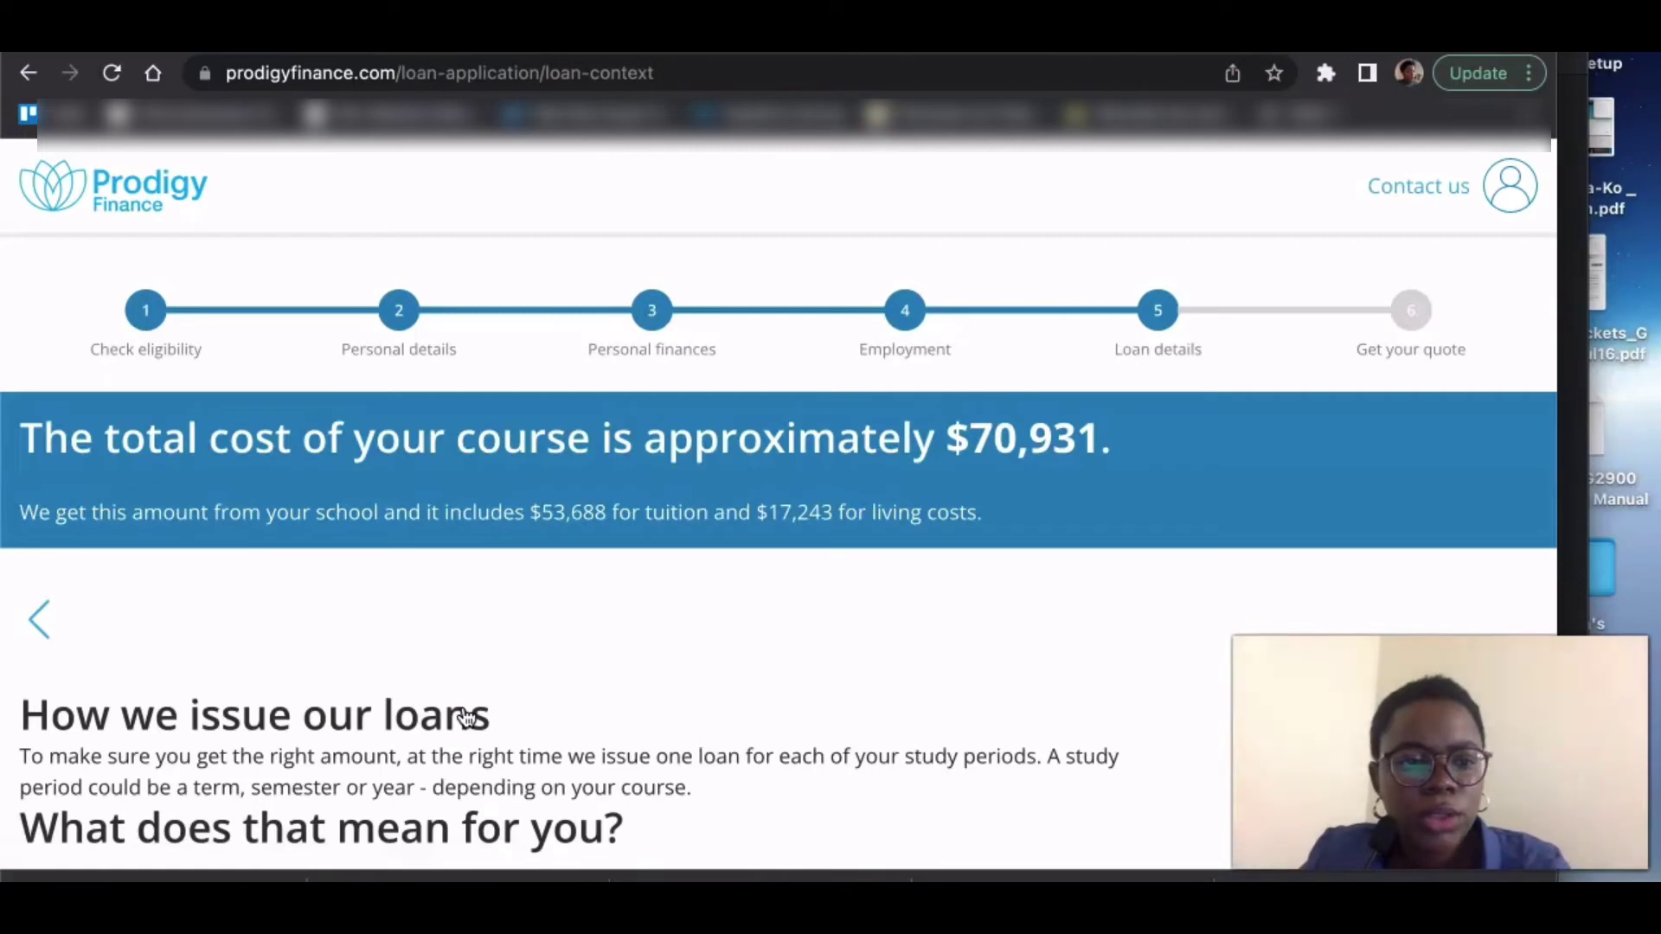
- Scroll through the loan overview showing the roughly $70,931 course cost and continue with Enter
{"action": "scroll", "coordinate": [468, 719], "scroll_direction": "down", "scroll_amount": 2}
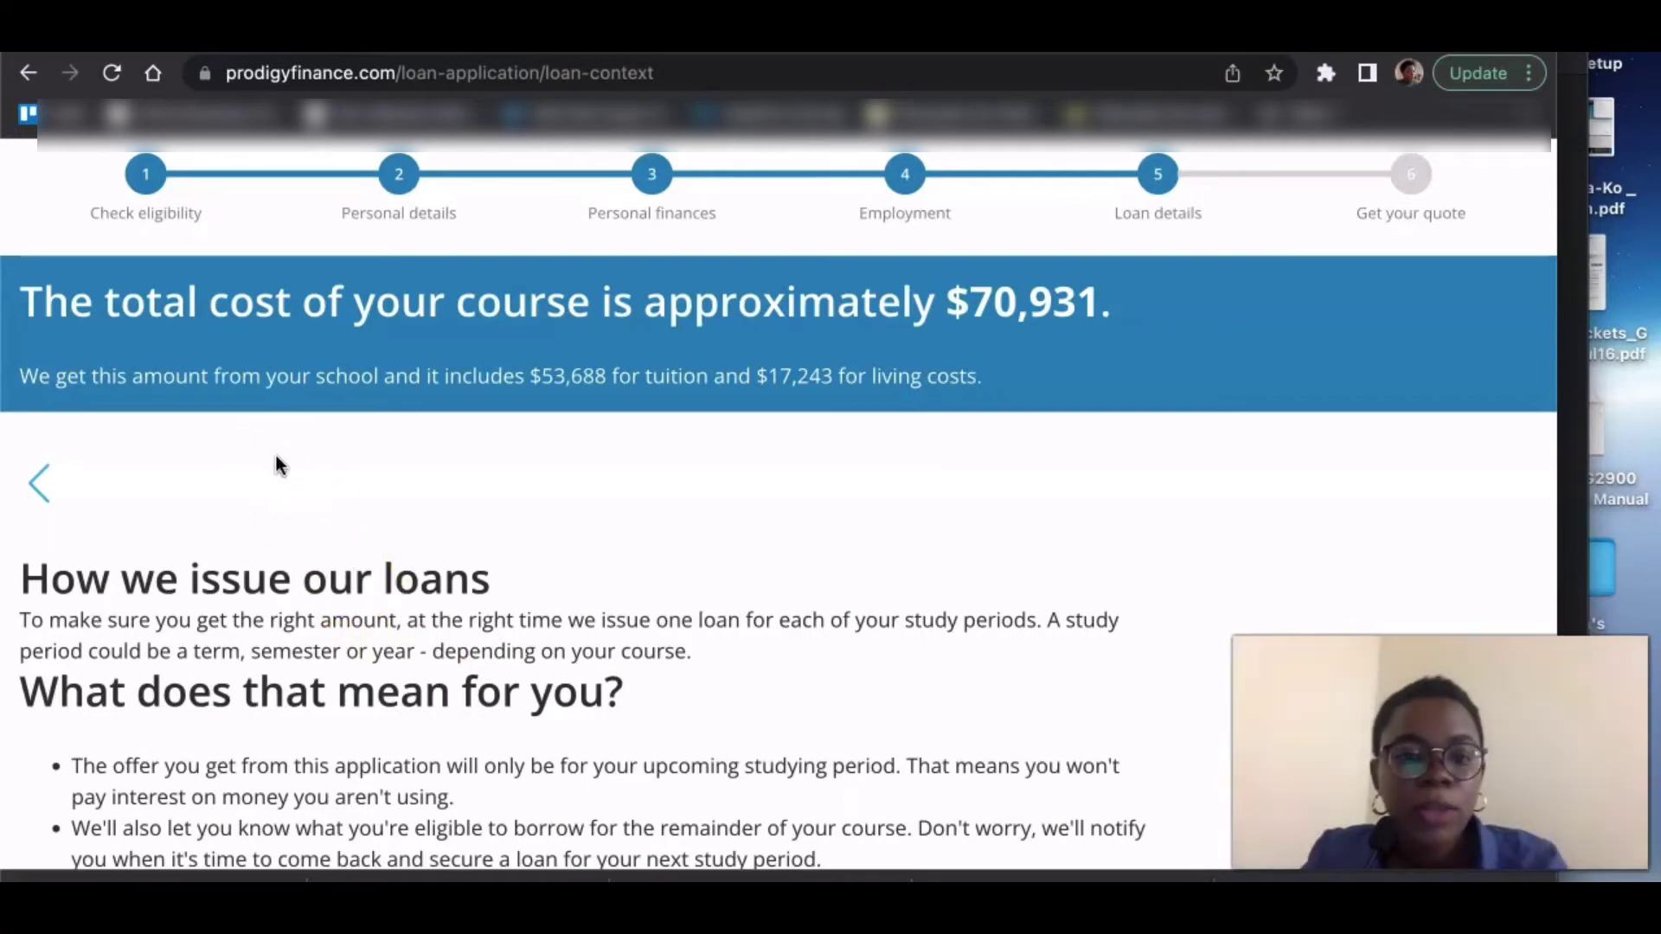
{"action": "left_click", "coordinate": [50, 314]}
{"action": "left_click", "coordinate": [67, 383]}
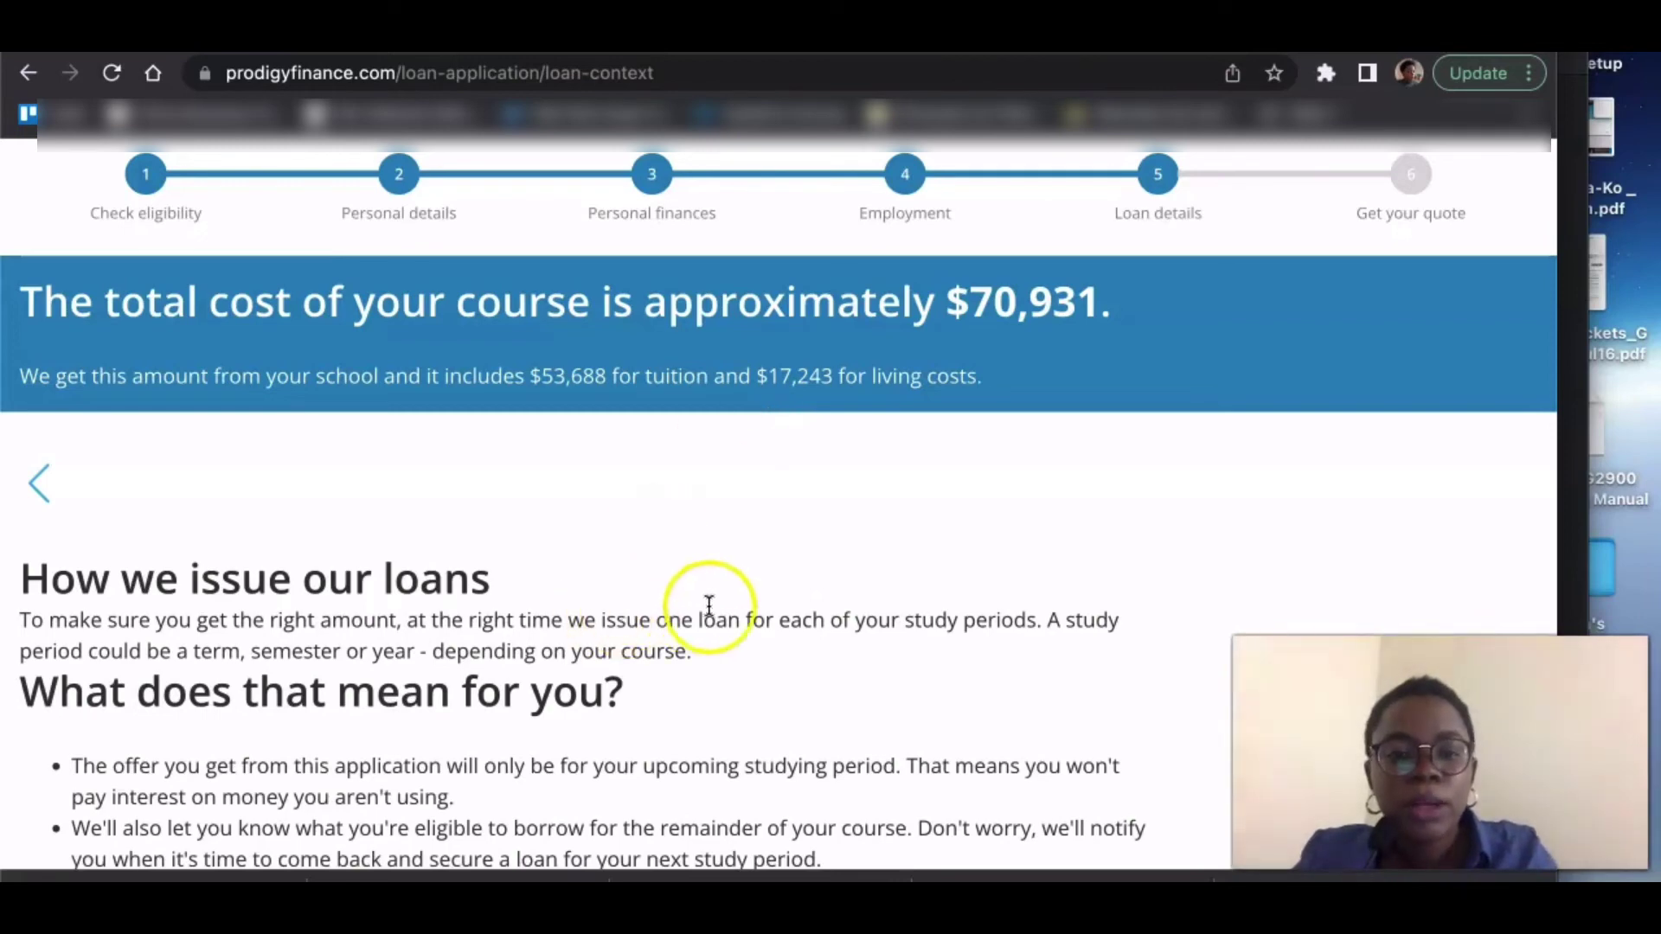
{"action": "scroll", "coordinate": [910, 444], "scroll_direction": "down", "scroll_amount": 1}
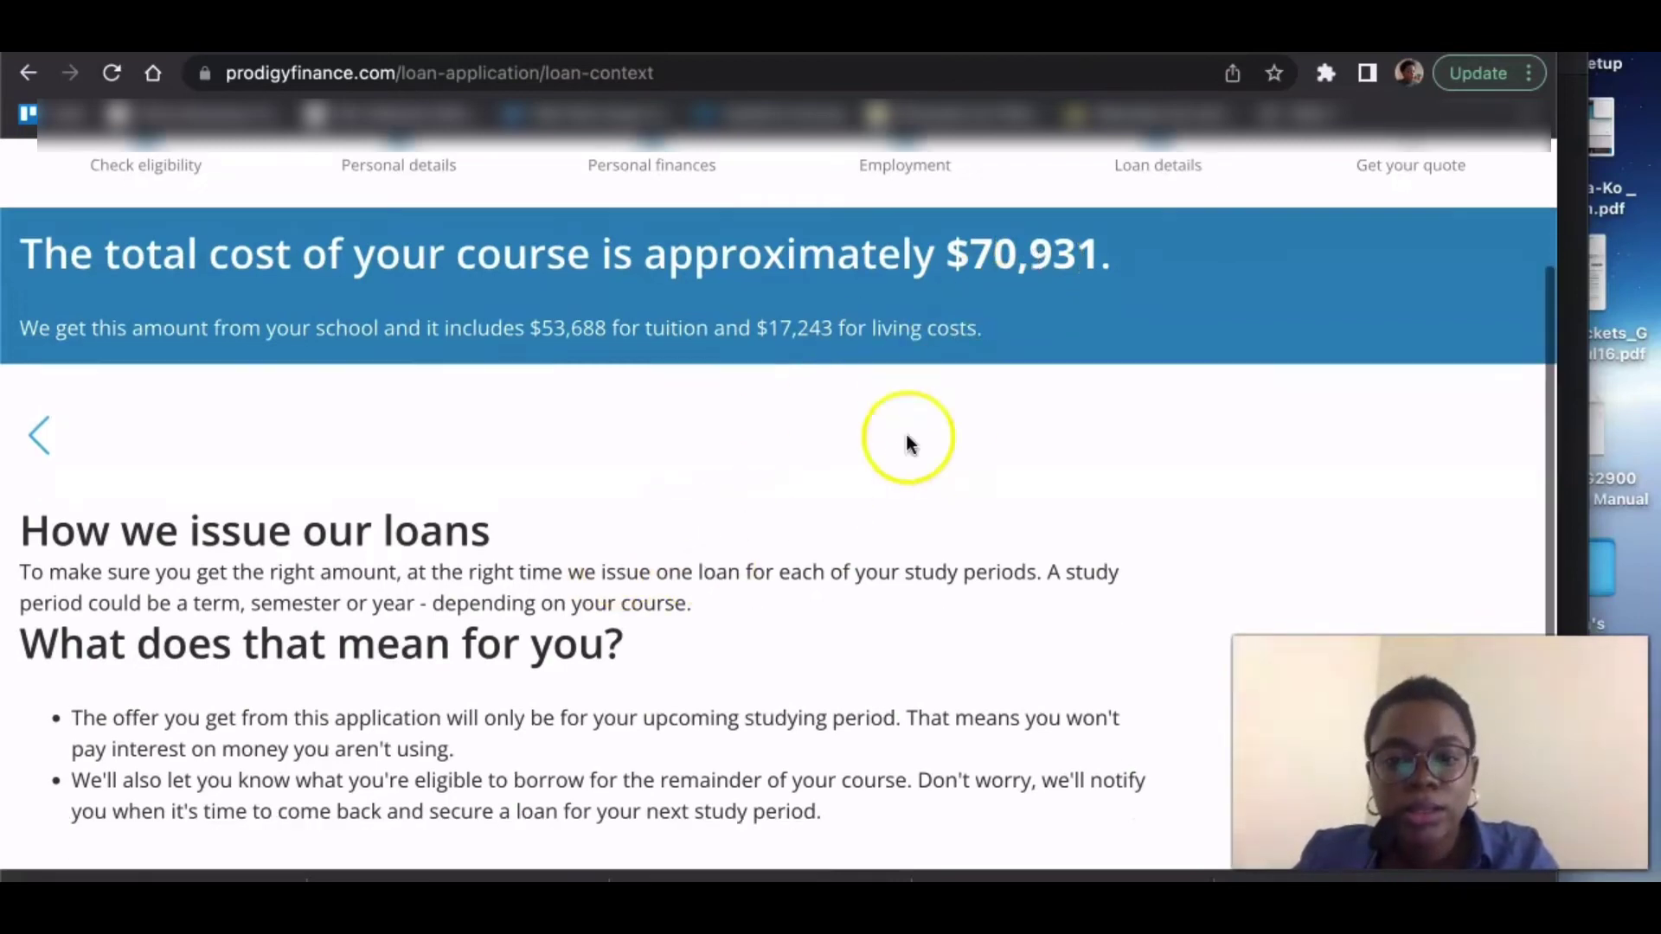
{"action": "scroll", "coordinate": [910, 444], "scroll_direction": "down", "scroll_amount": 1}
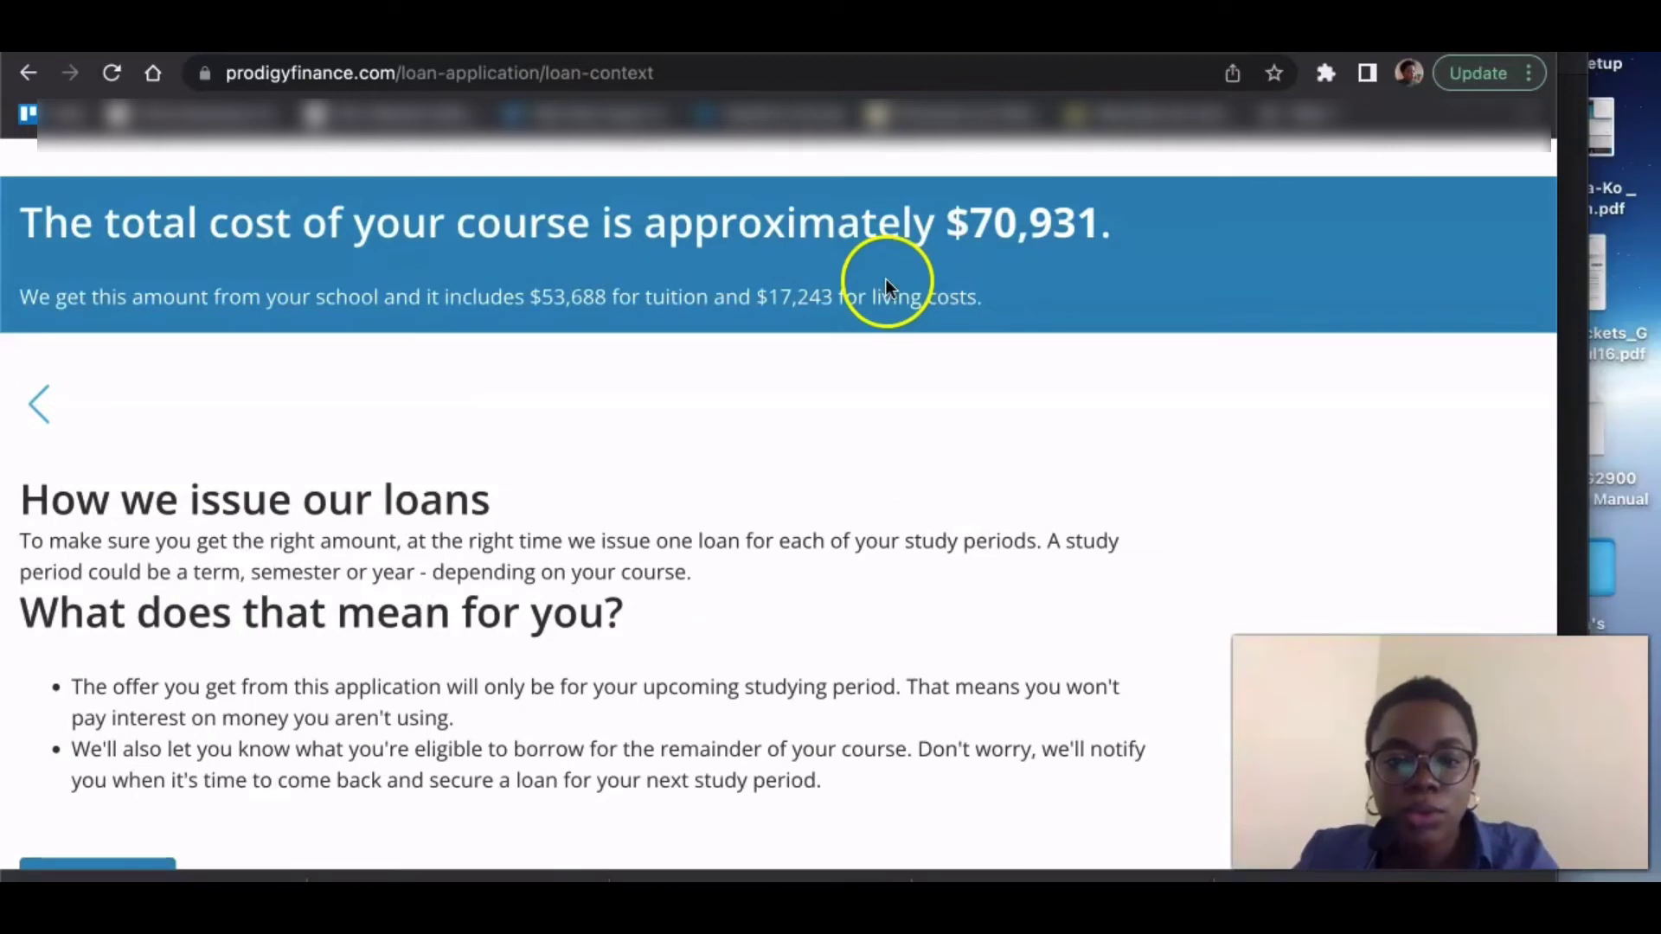
{"action": "scroll", "coordinate": [786, 429], "scroll_direction": "down", "scroll_amount": 3}
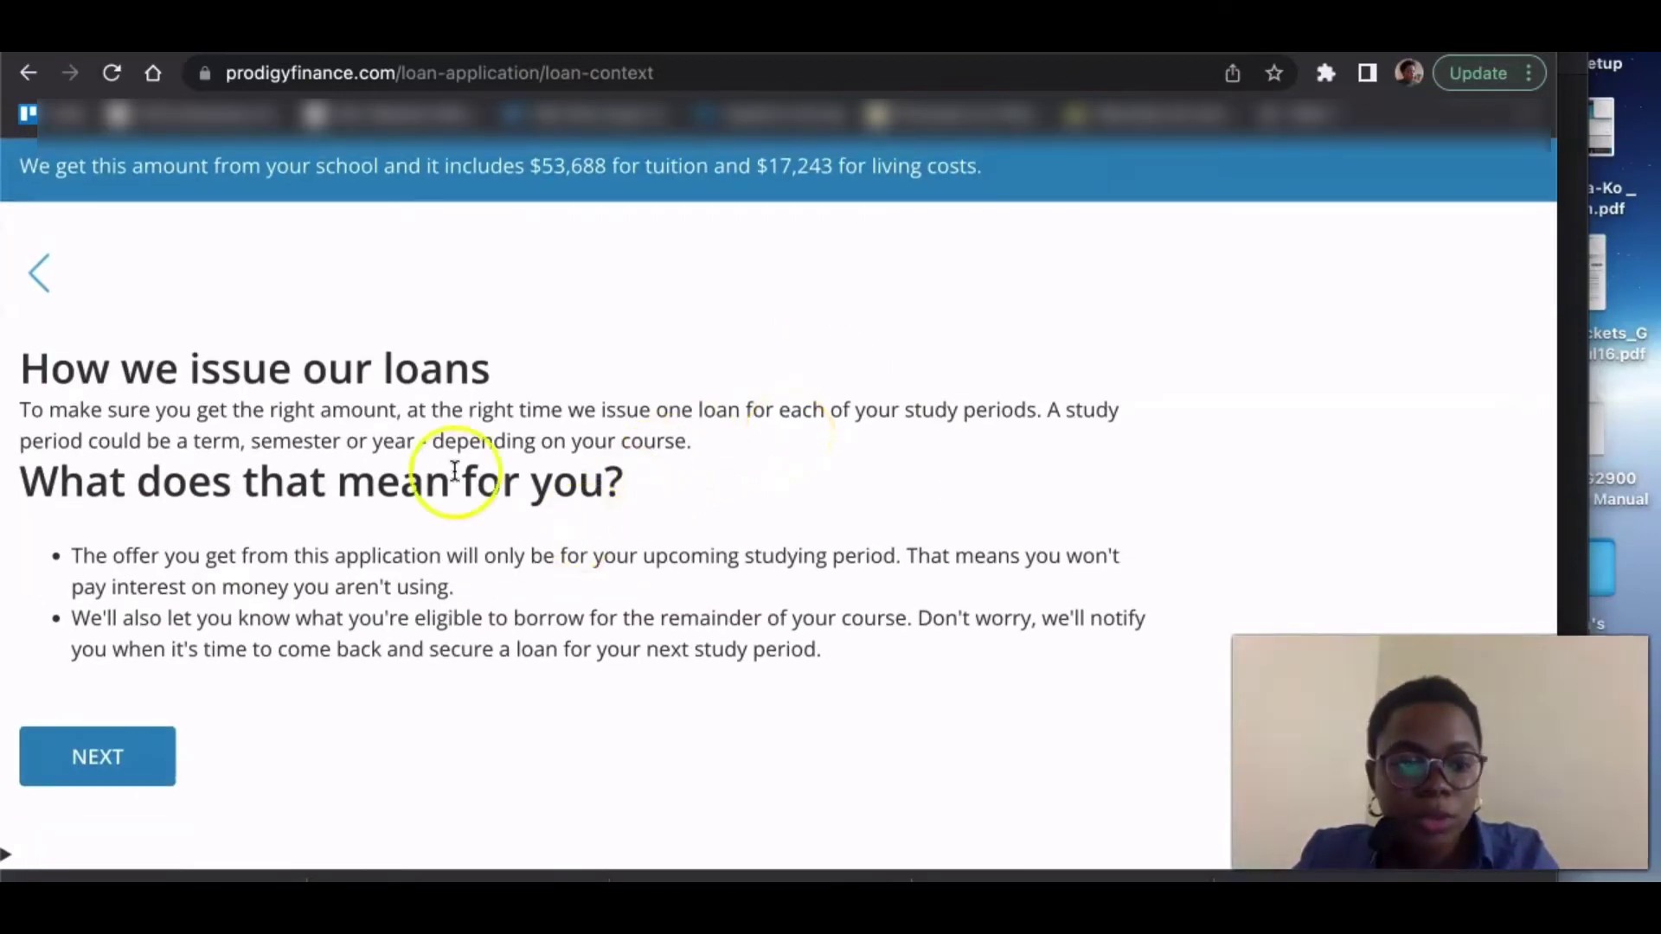
{"action": "key", "text": "Return"}
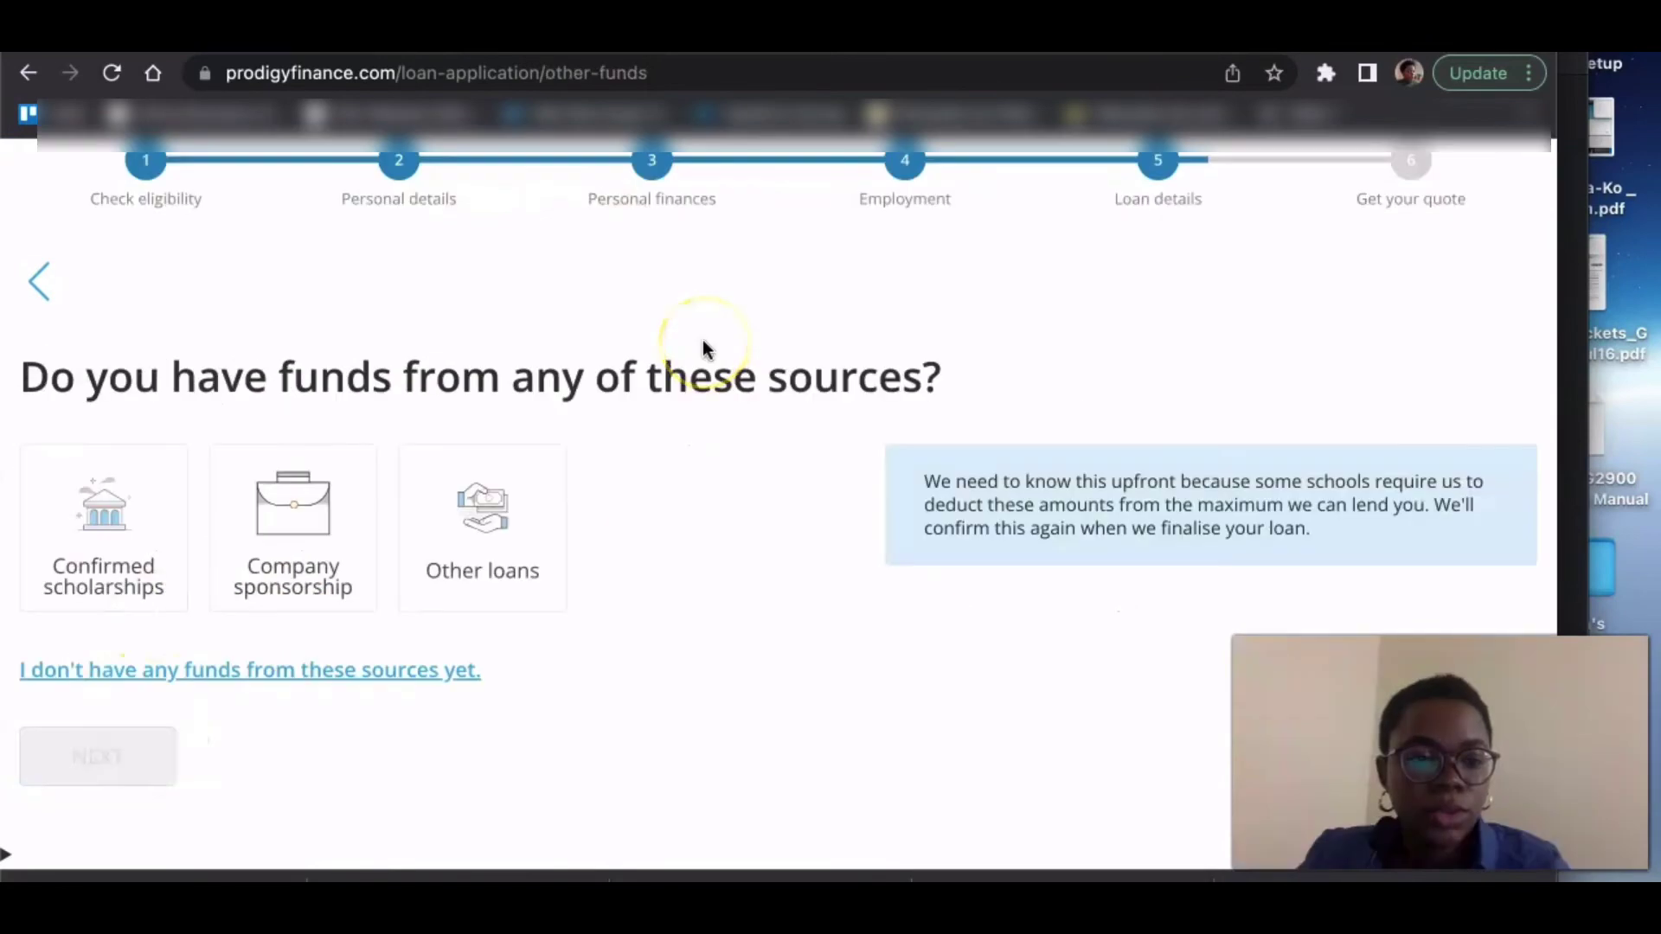
- Add $20,000 in confirmed scholarships as other funding and continue to the budget step
{"action": "left_click", "coordinate": [144, 578]}
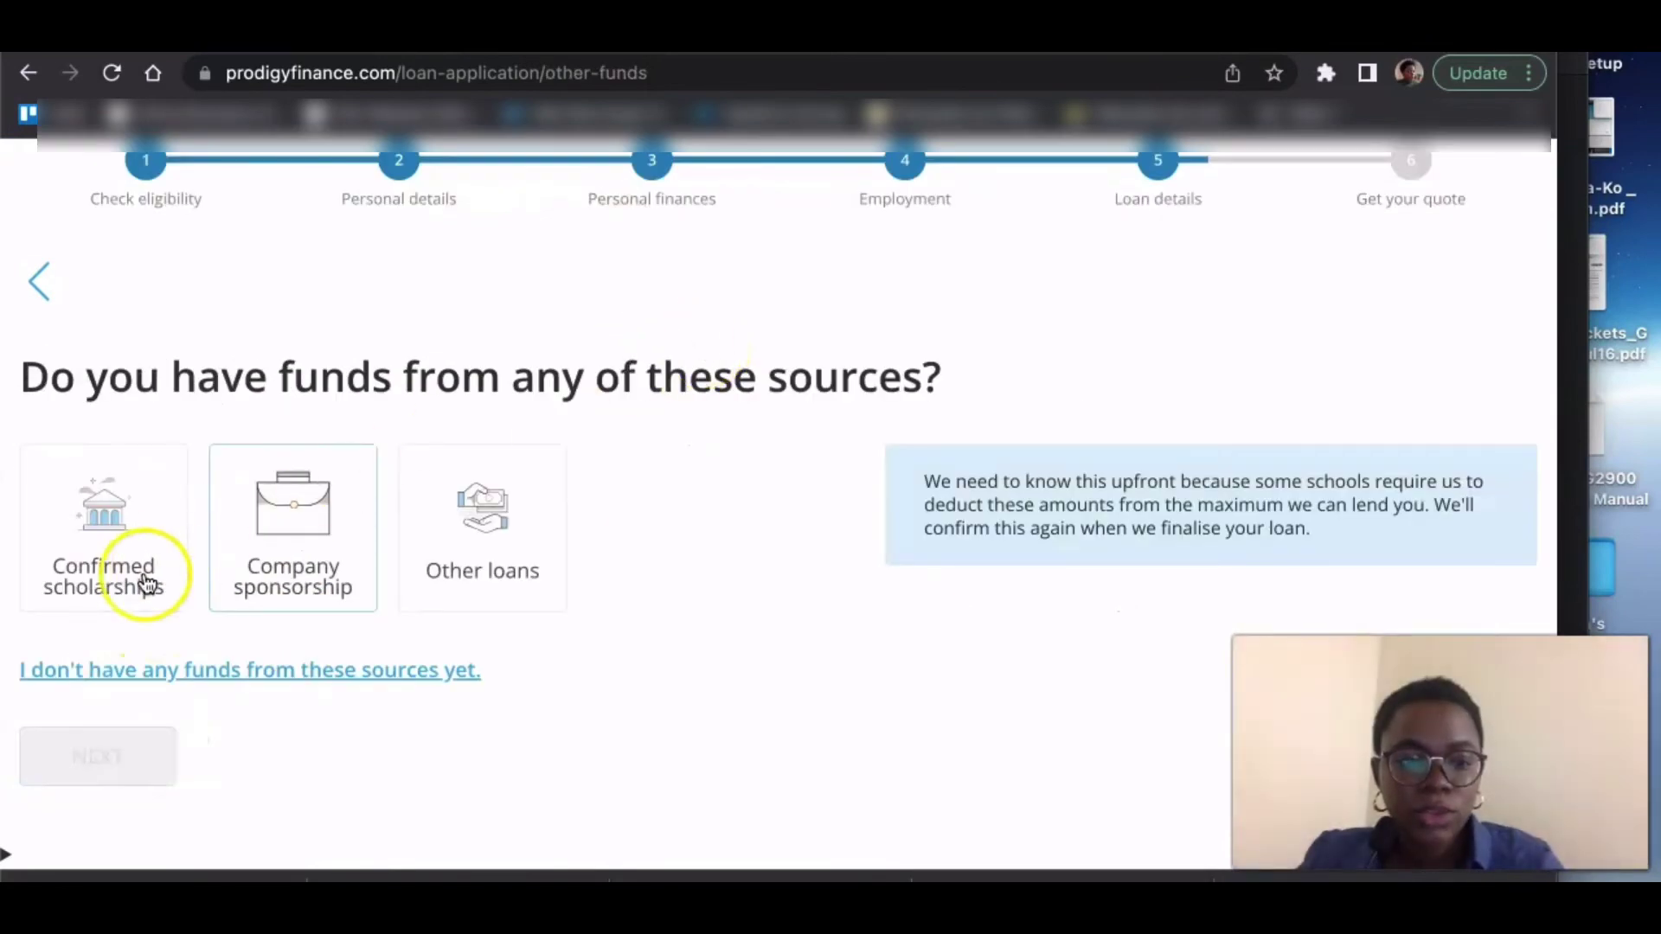
{"action": "left_click", "coordinate": [145, 581]}
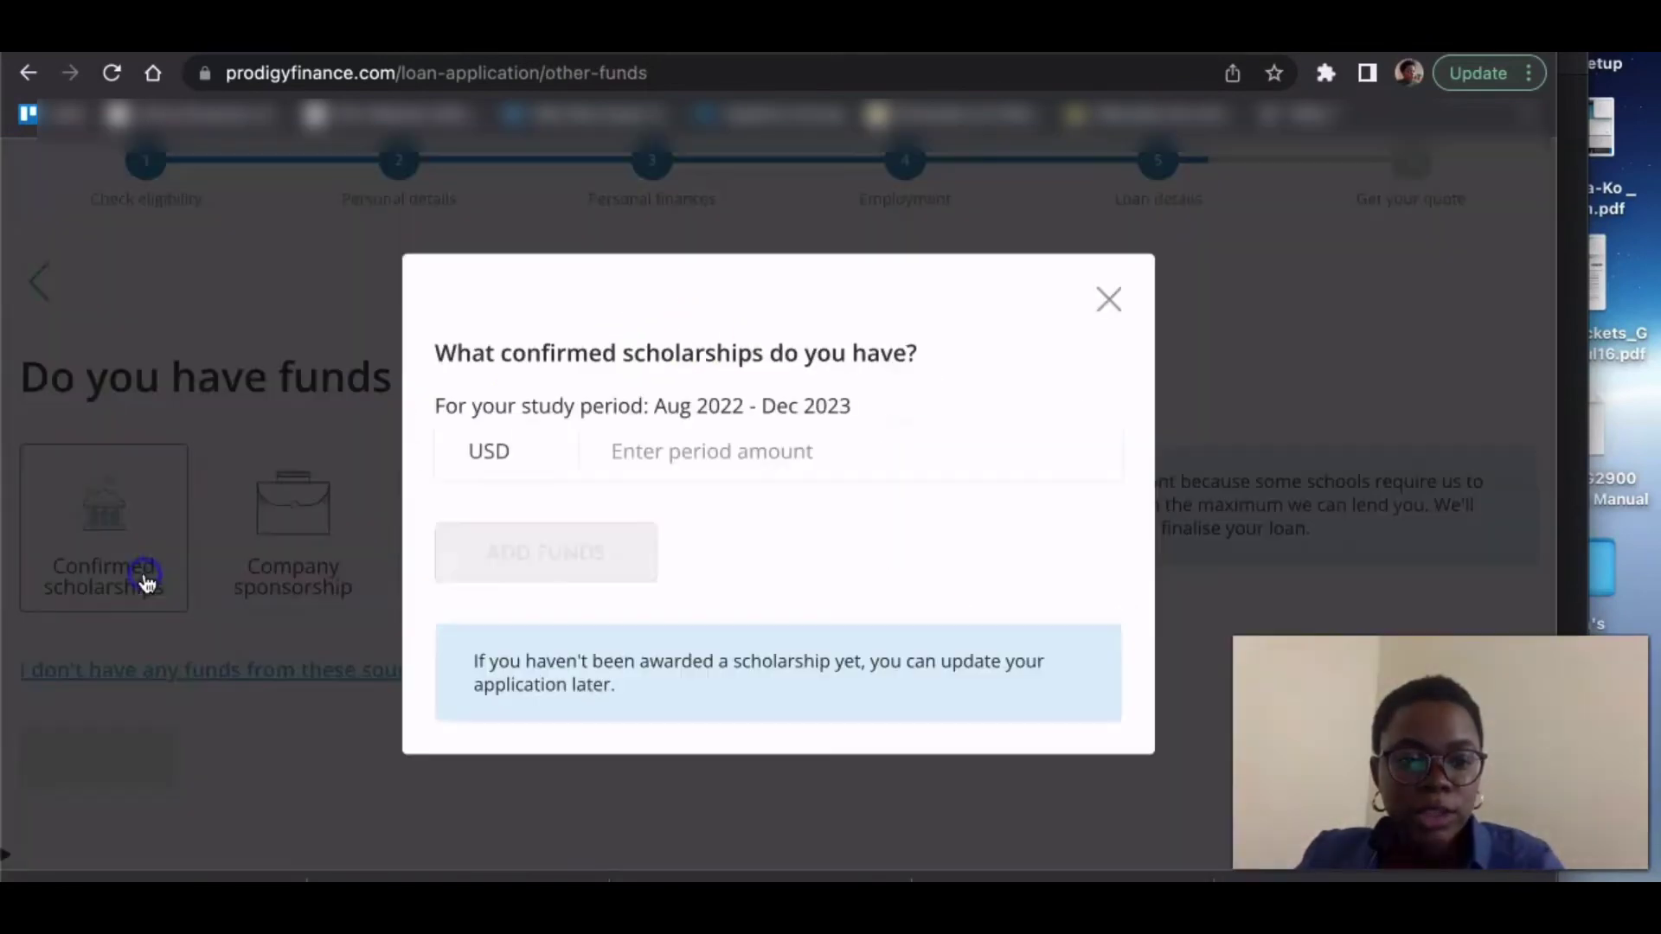
{"action": "left_click", "coordinate": [673, 453]}
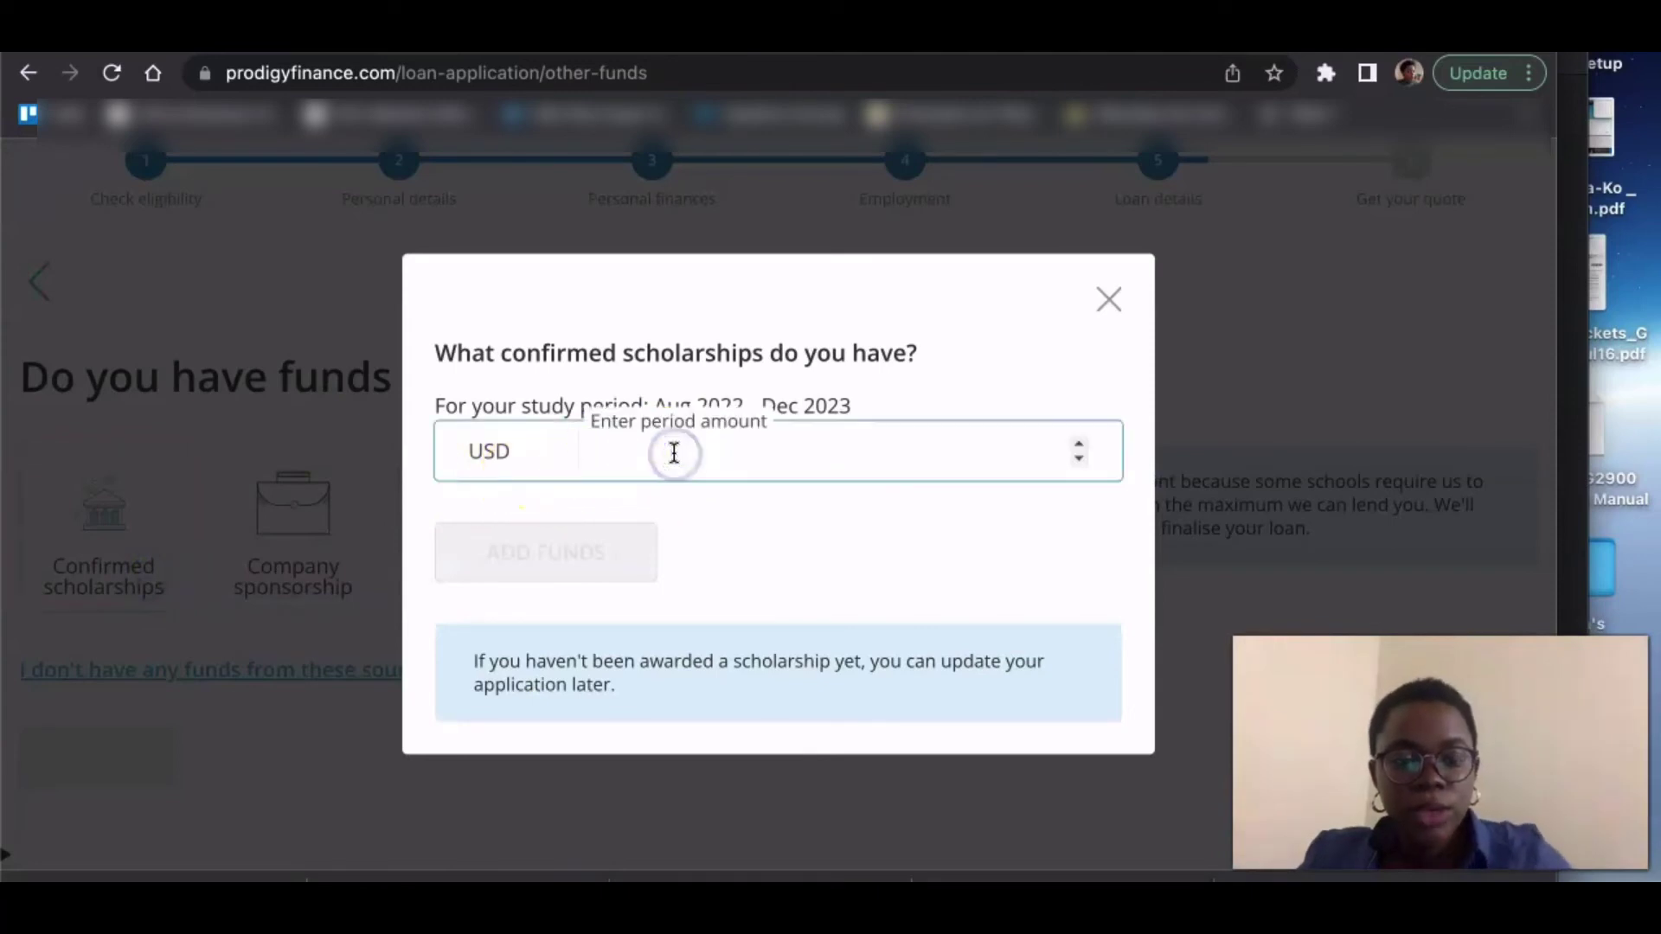
{"action": "type", "text": "20000"}
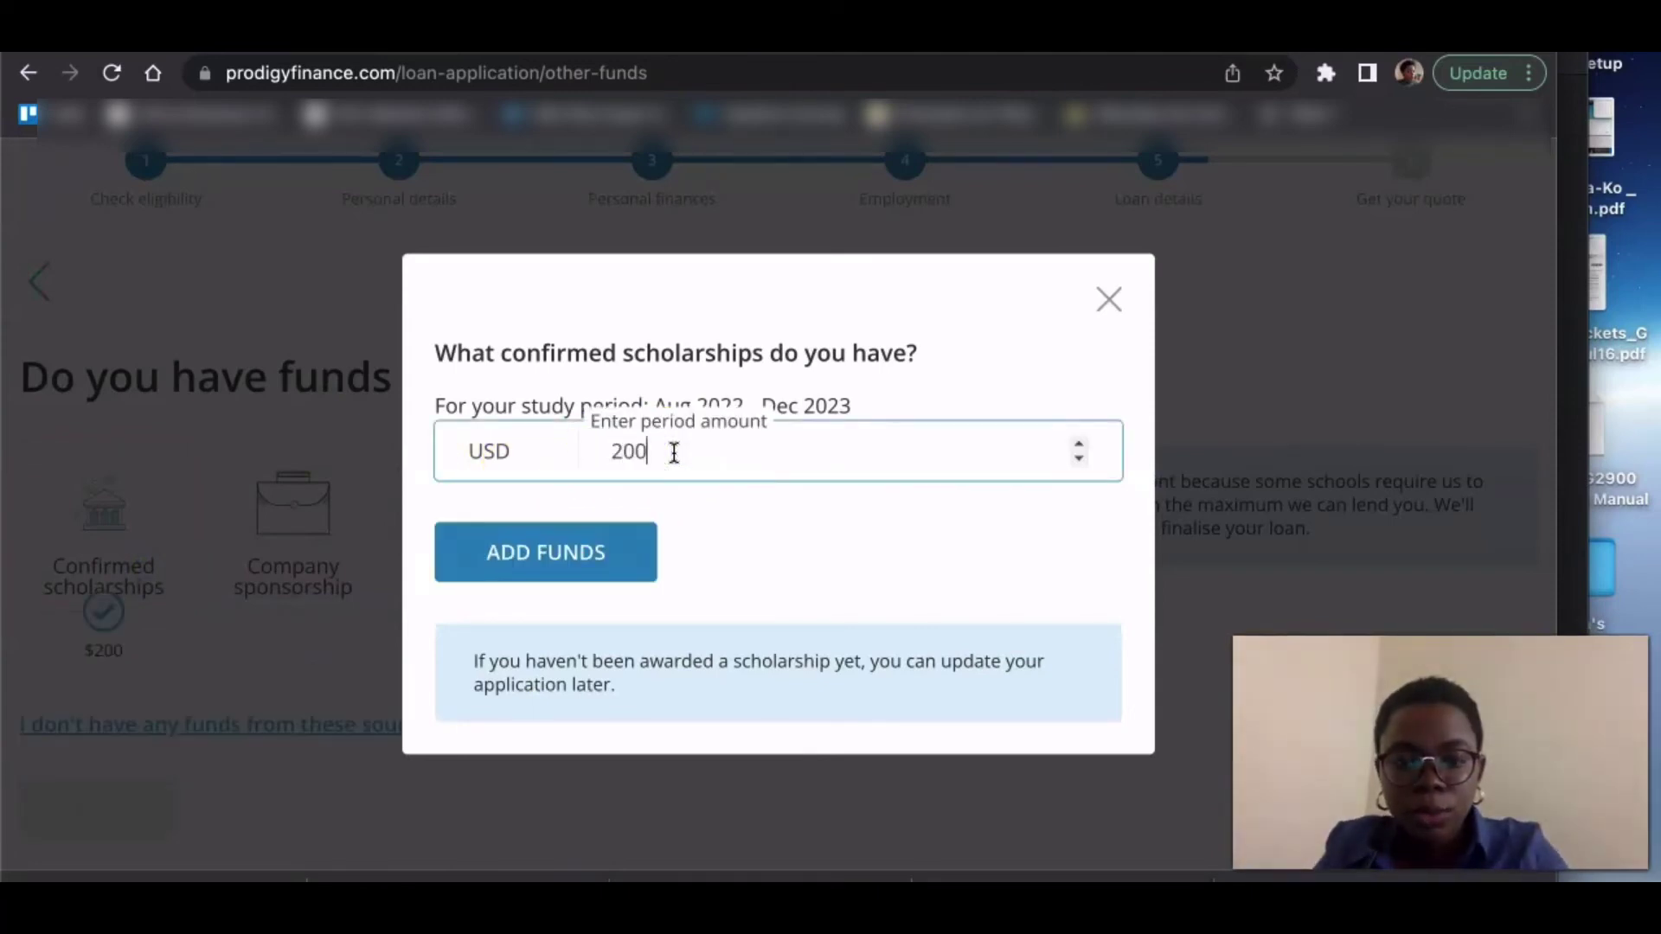
{"action": "left_click", "coordinate": [573, 545]}
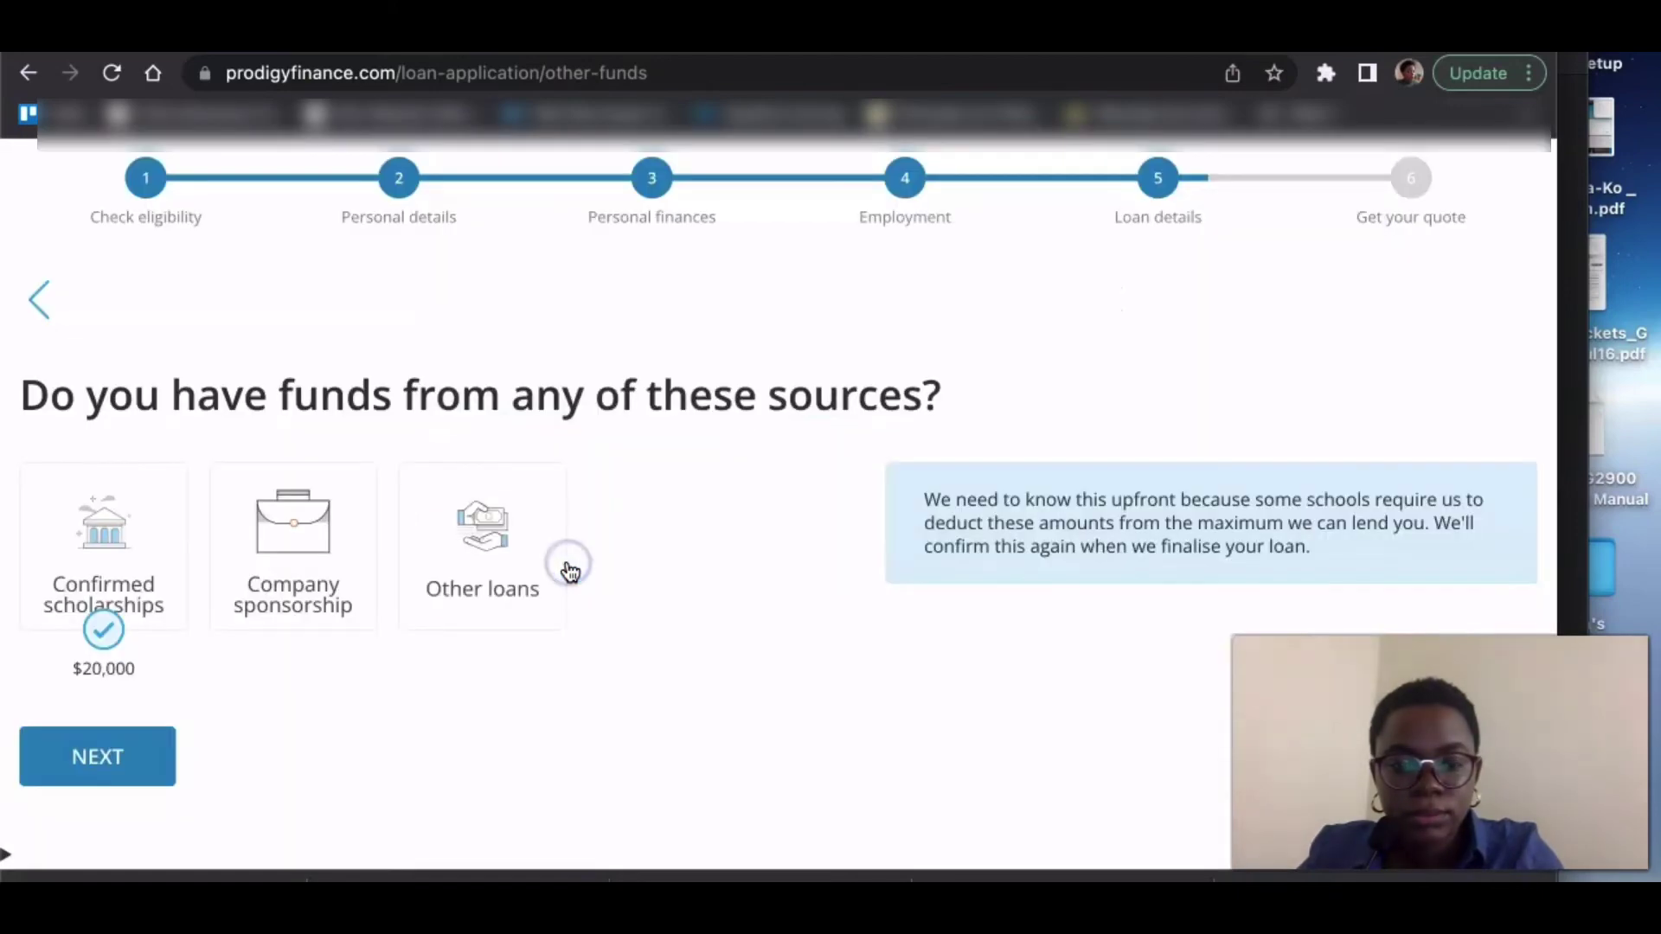
{"action": "left_click", "coordinate": [322, 569]}
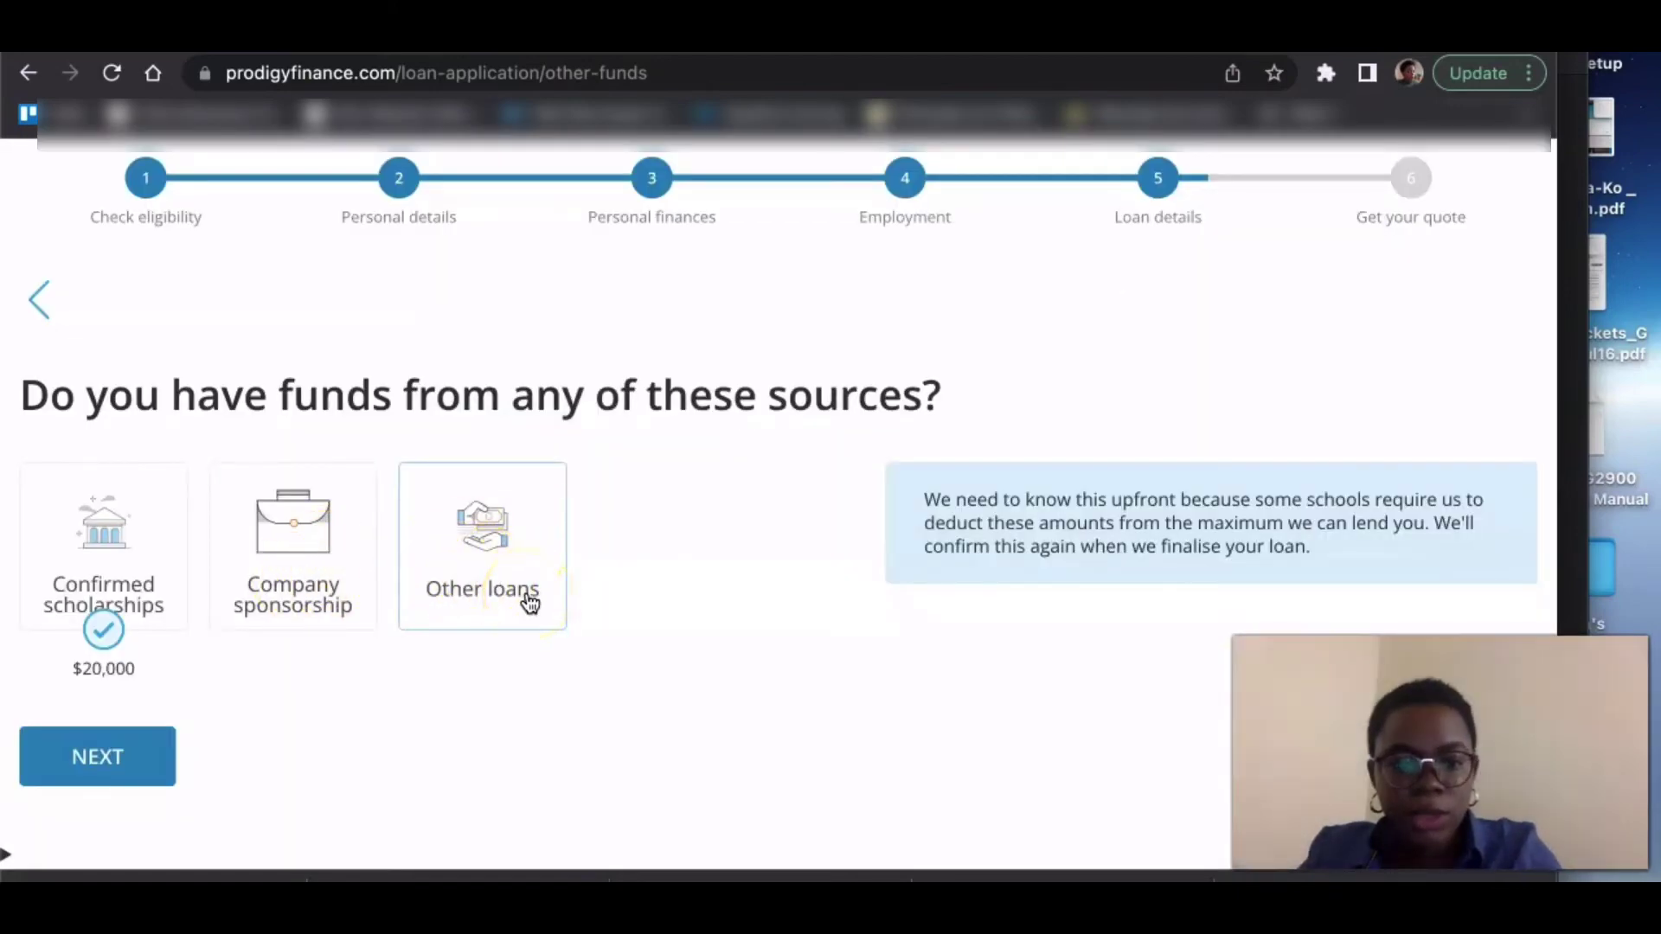
{"action": "left_click", "coordinate": [84, 768]}
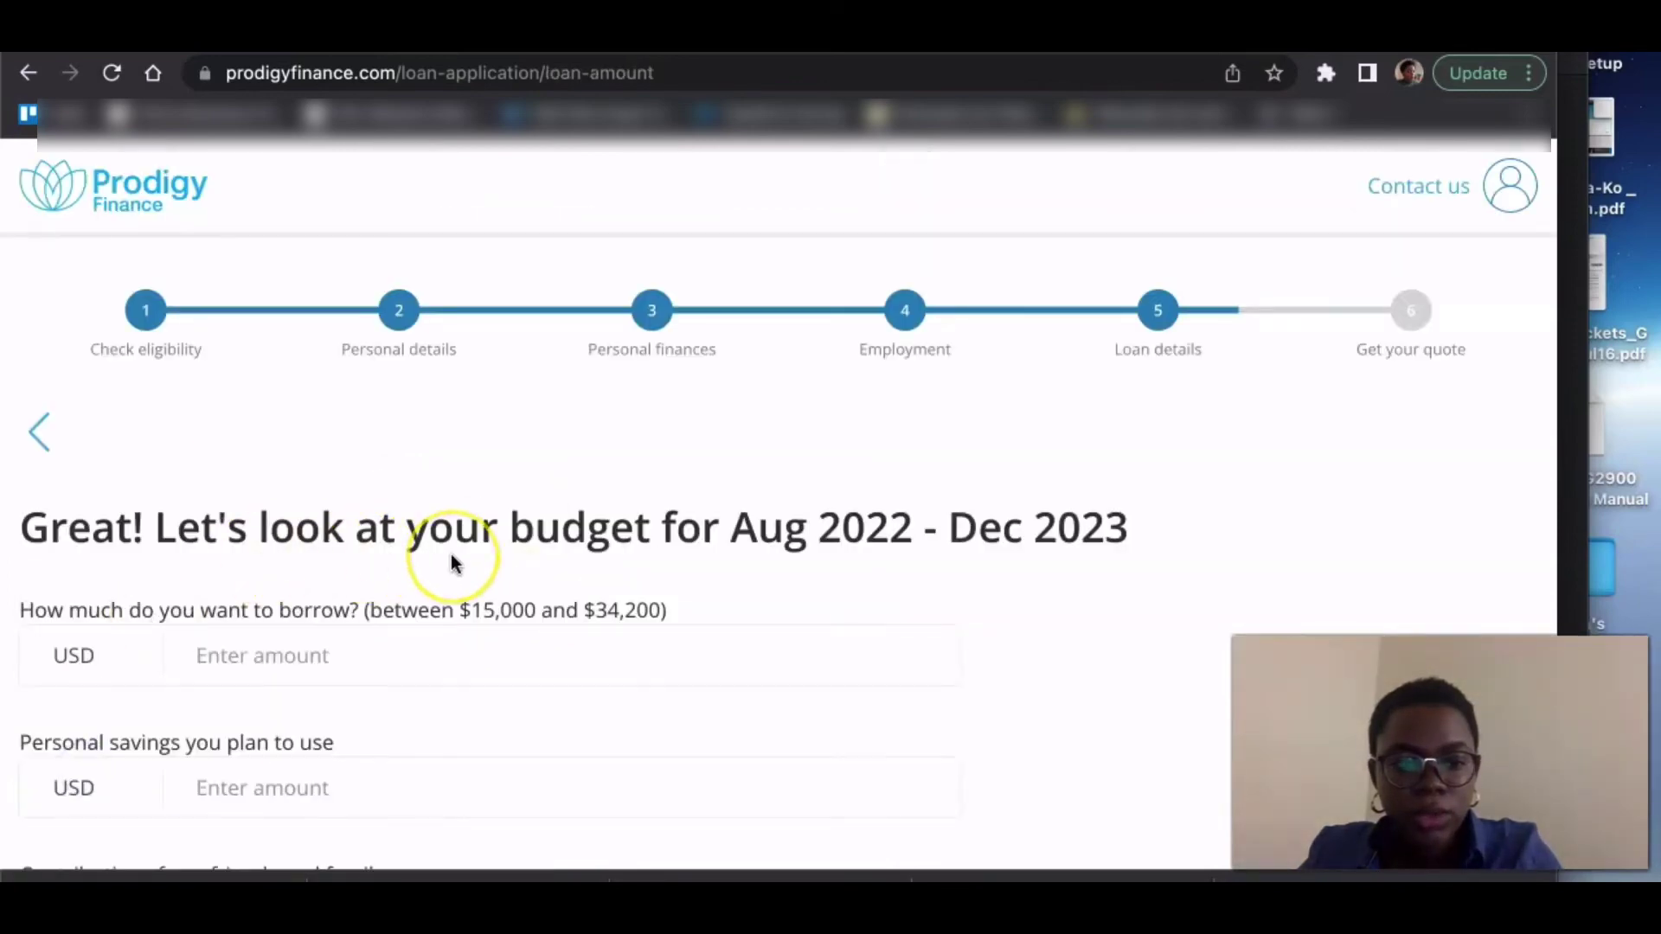
- Enter $34,000 to borrow, $10,000 personal savings and $0 from friends and family
{"action": "scroll", "coordinate": [451, 561], "scroll_direction": "down", "scroll_amount": 3}
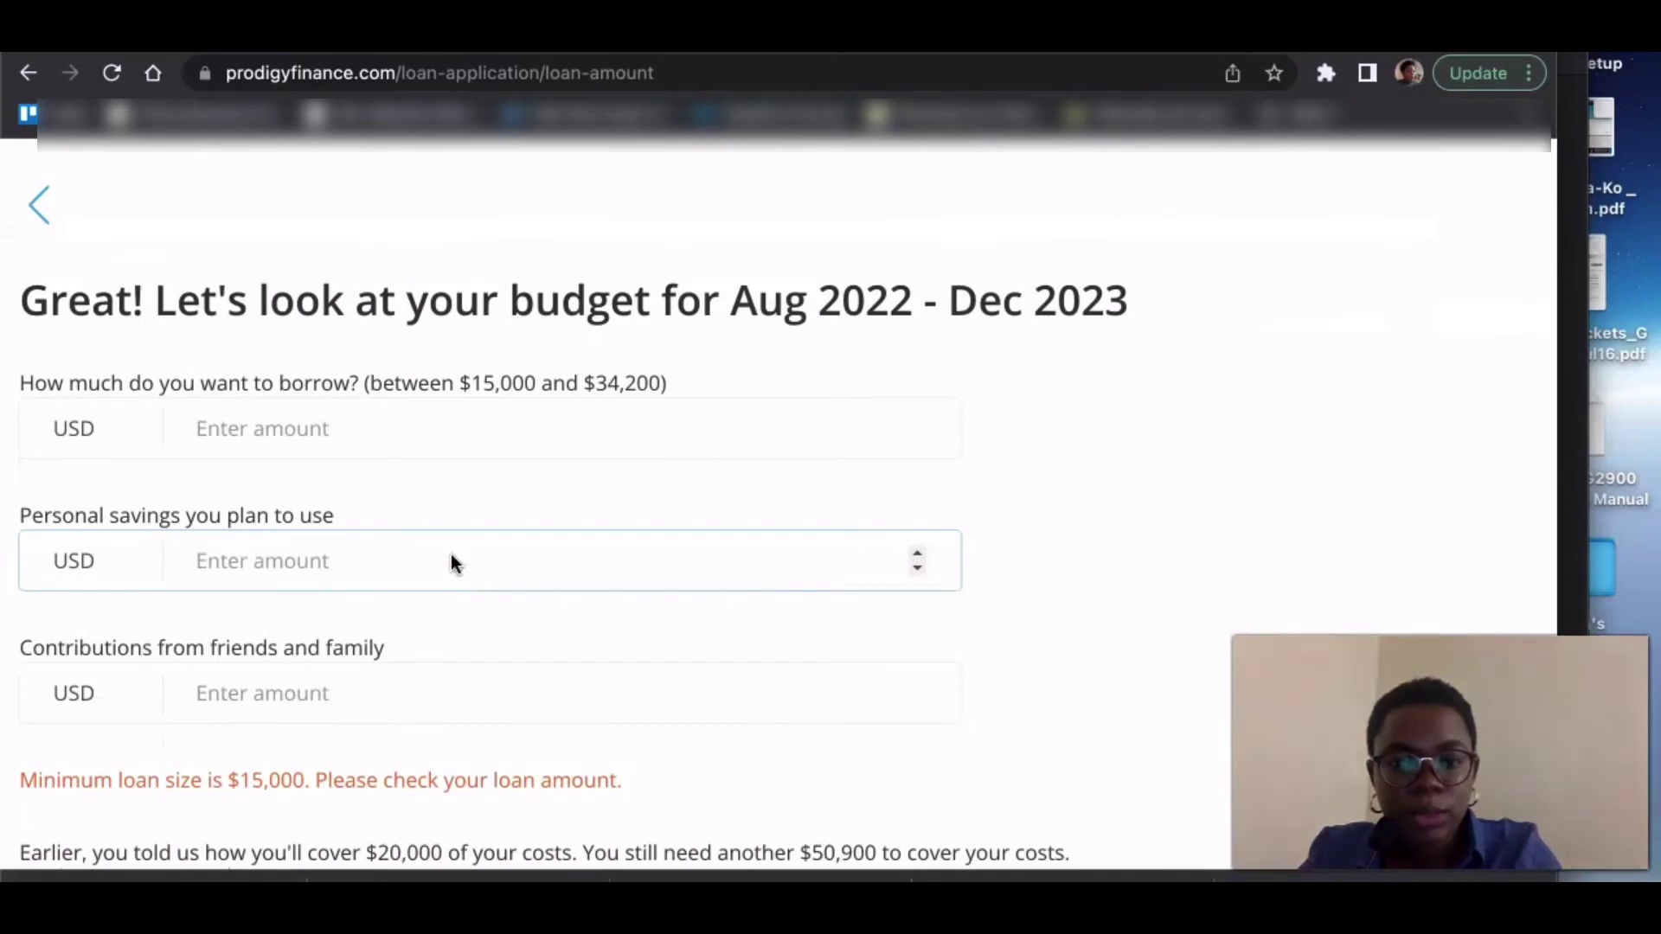
{"action": "left_click", "coordinate": [395, 549]}
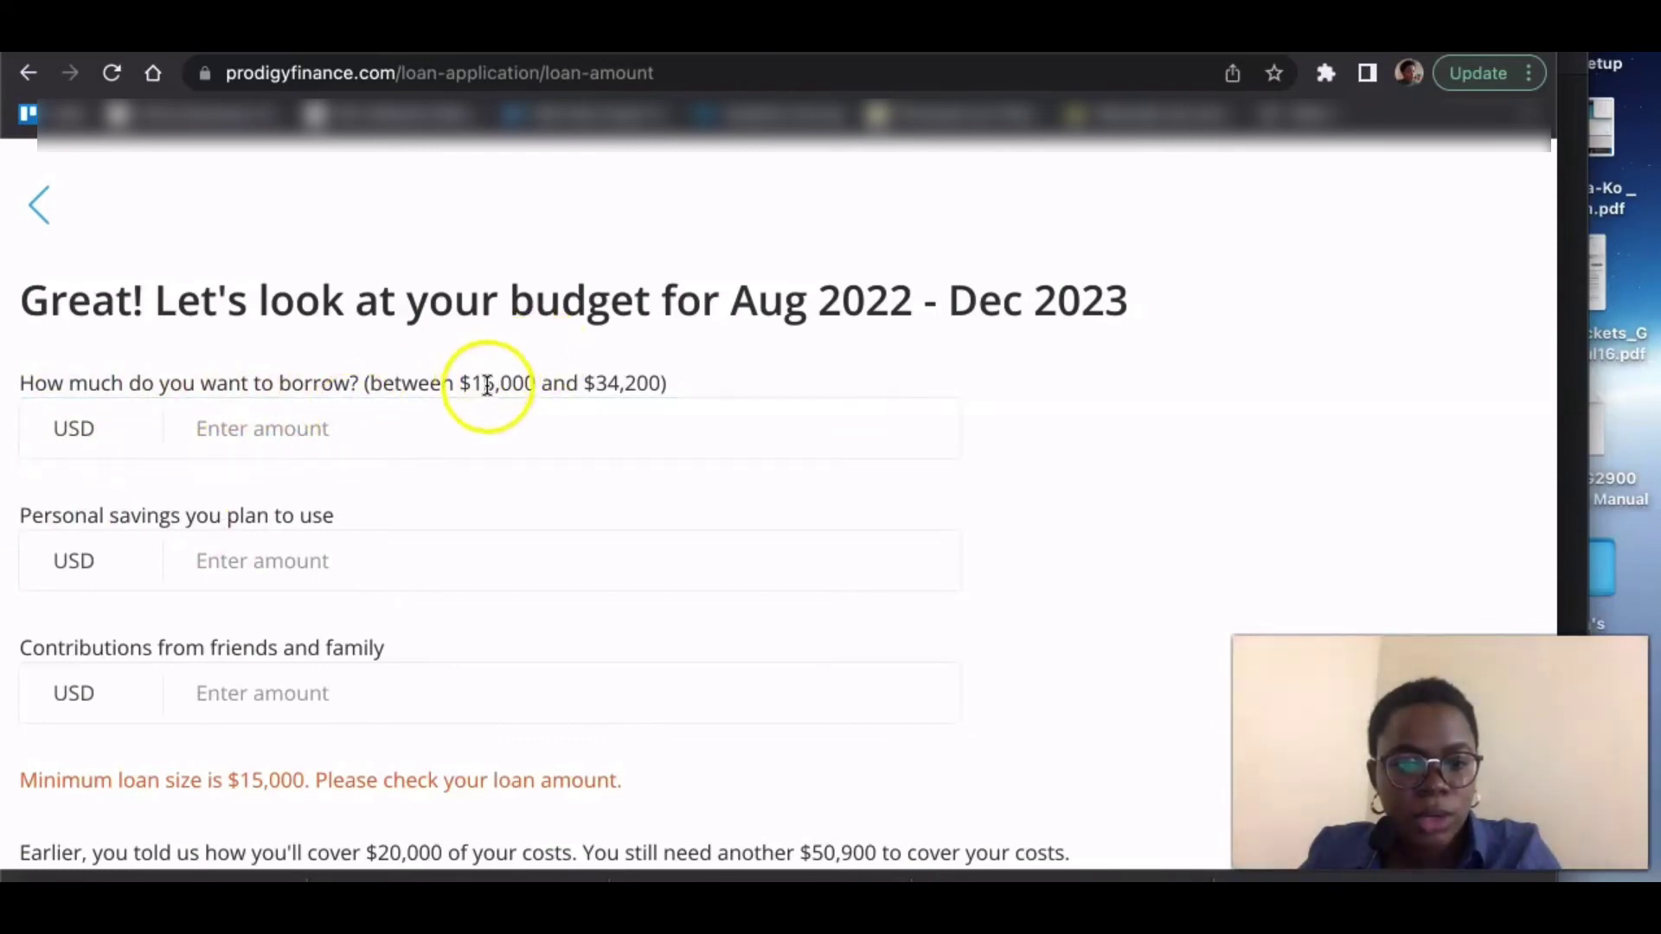
{"action": "left_click", "coordinate": [382, 438]}
{"action": "type", "text": "3"}
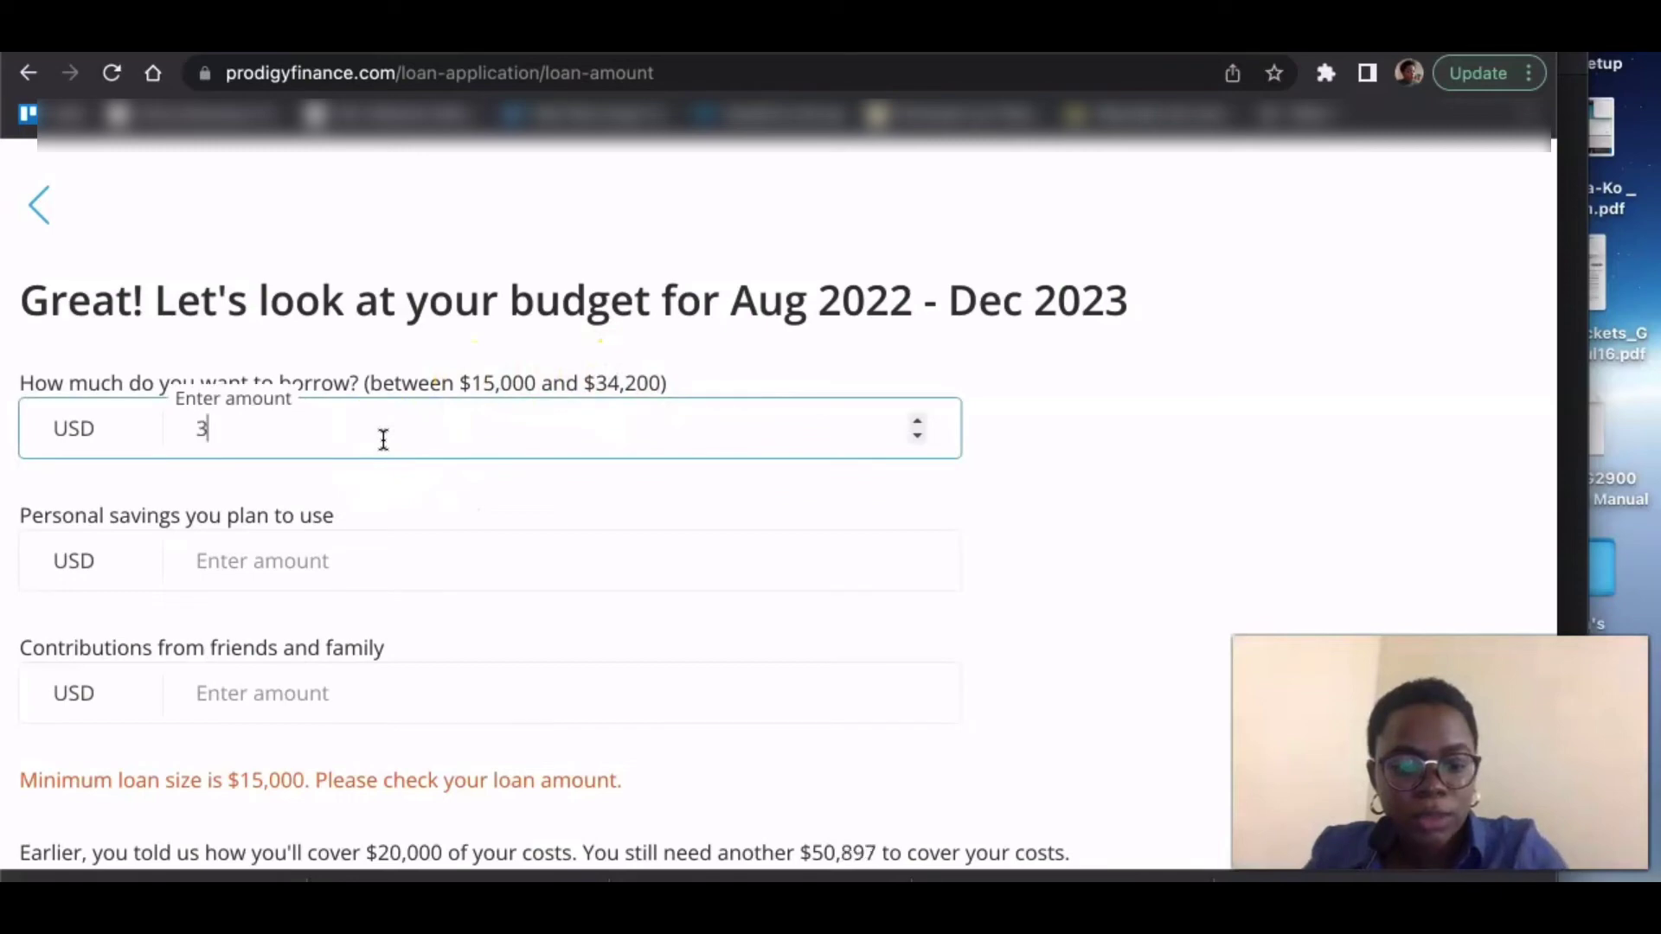
{"action": "type", "text": "4000"}
{"action": "left_click", "coordinate": [260, 568]}
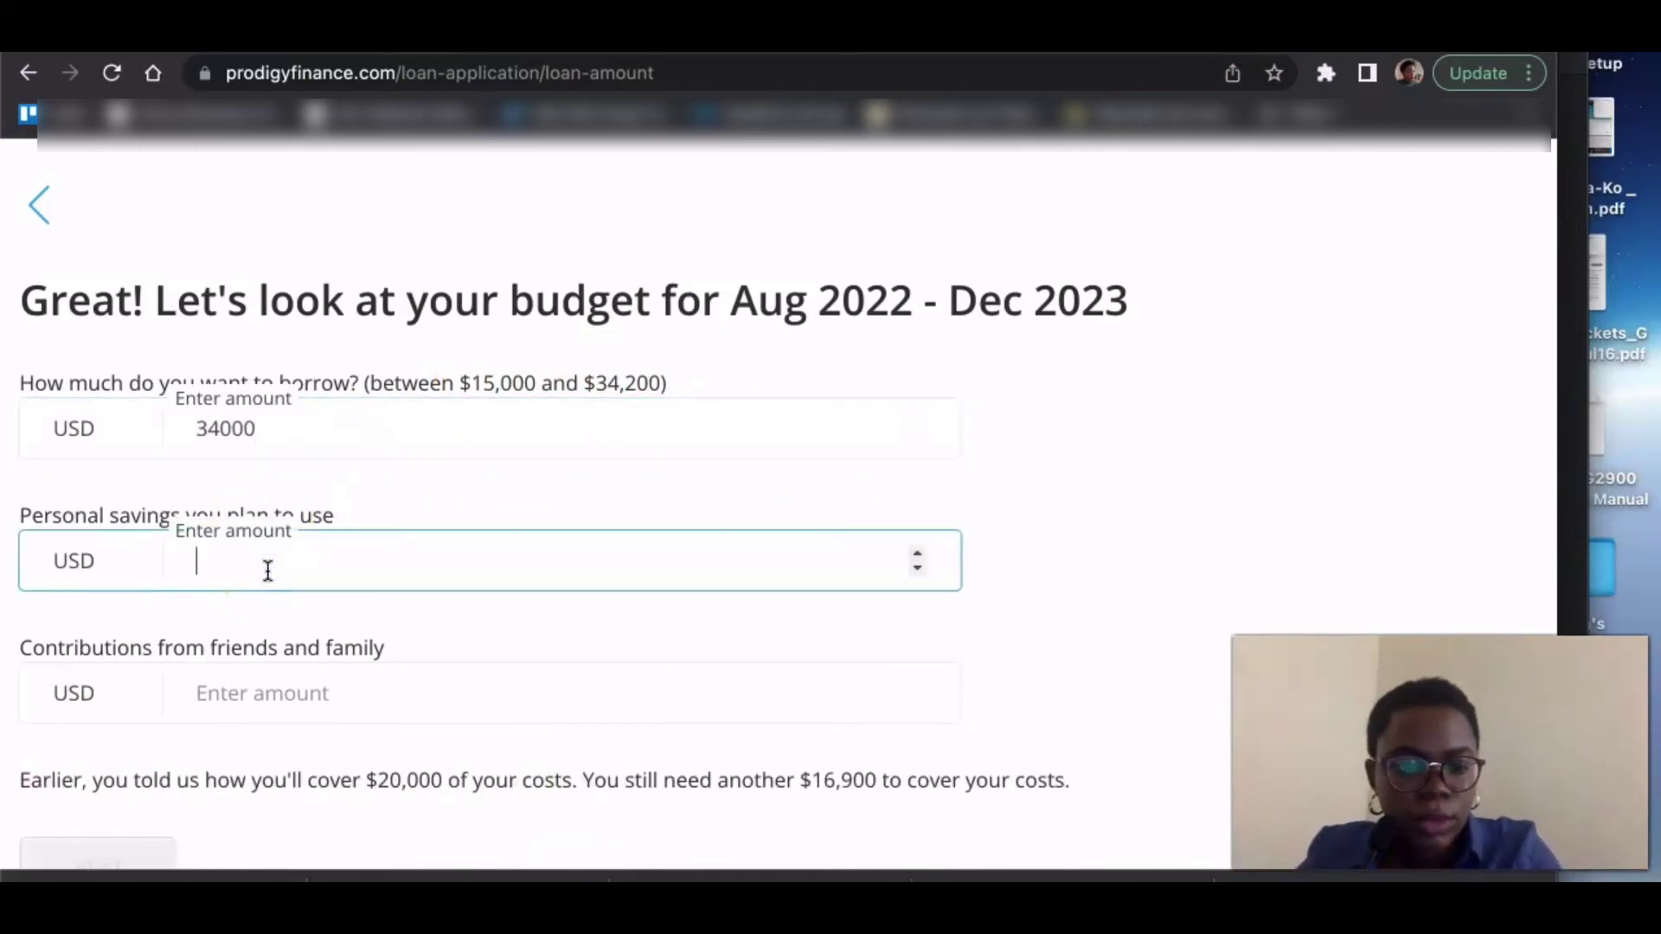
{"action": "type", "text": "-1"}
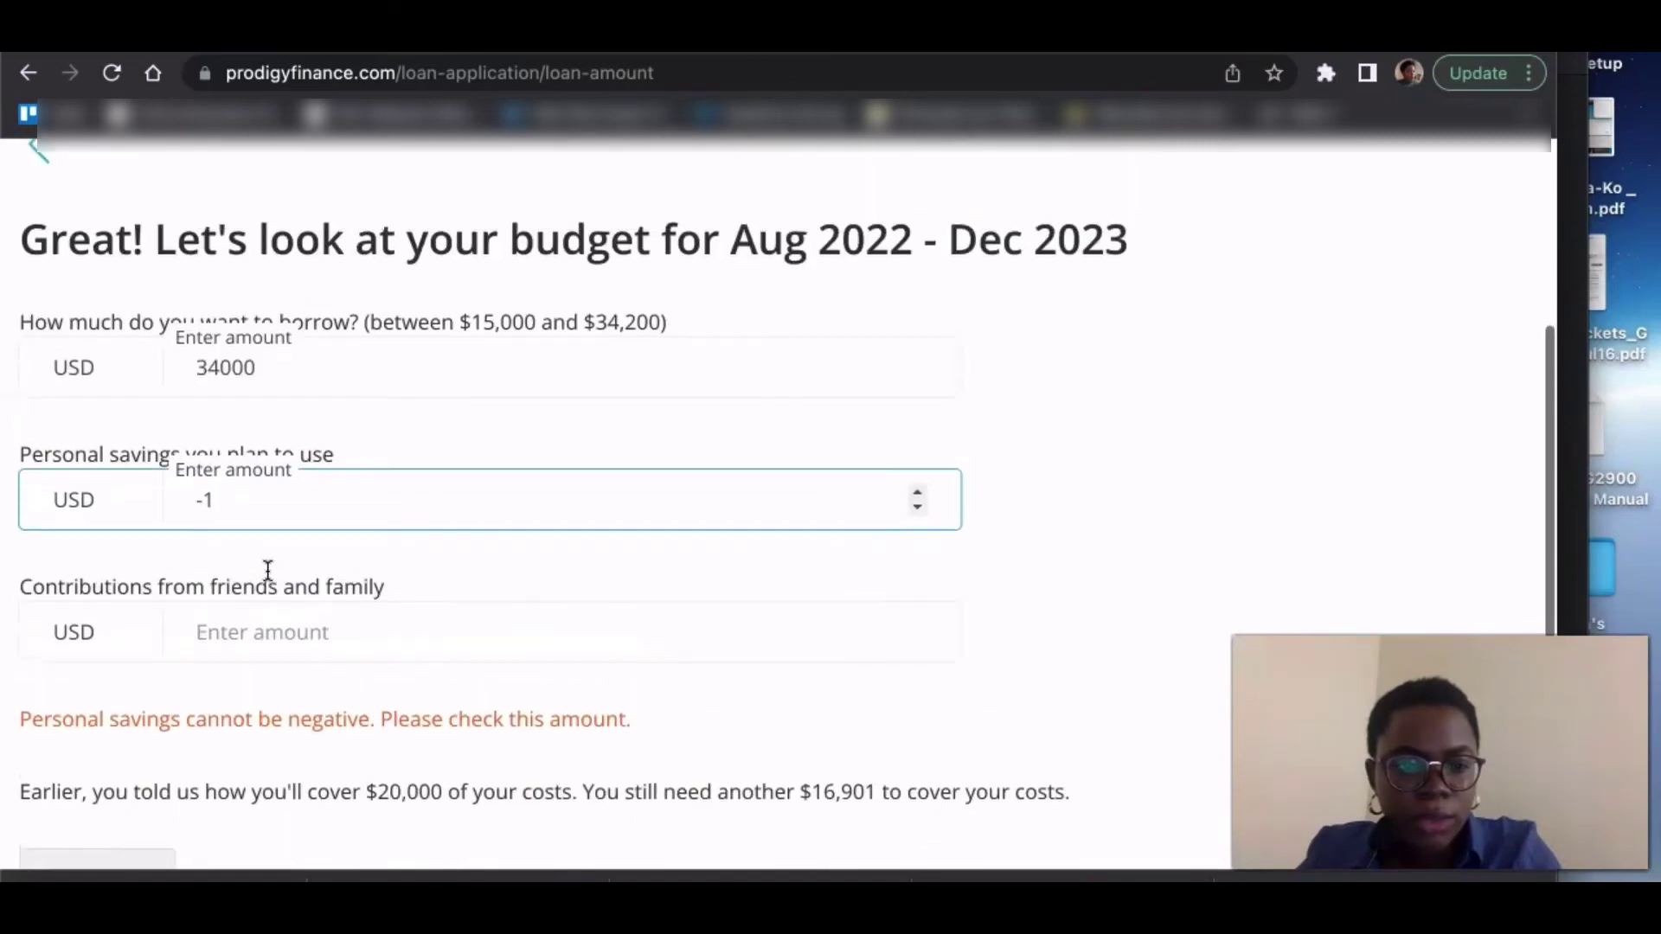
{"action": "key", "text": "BackSpace"}
{"action": "key", "text": "BackSpace"}
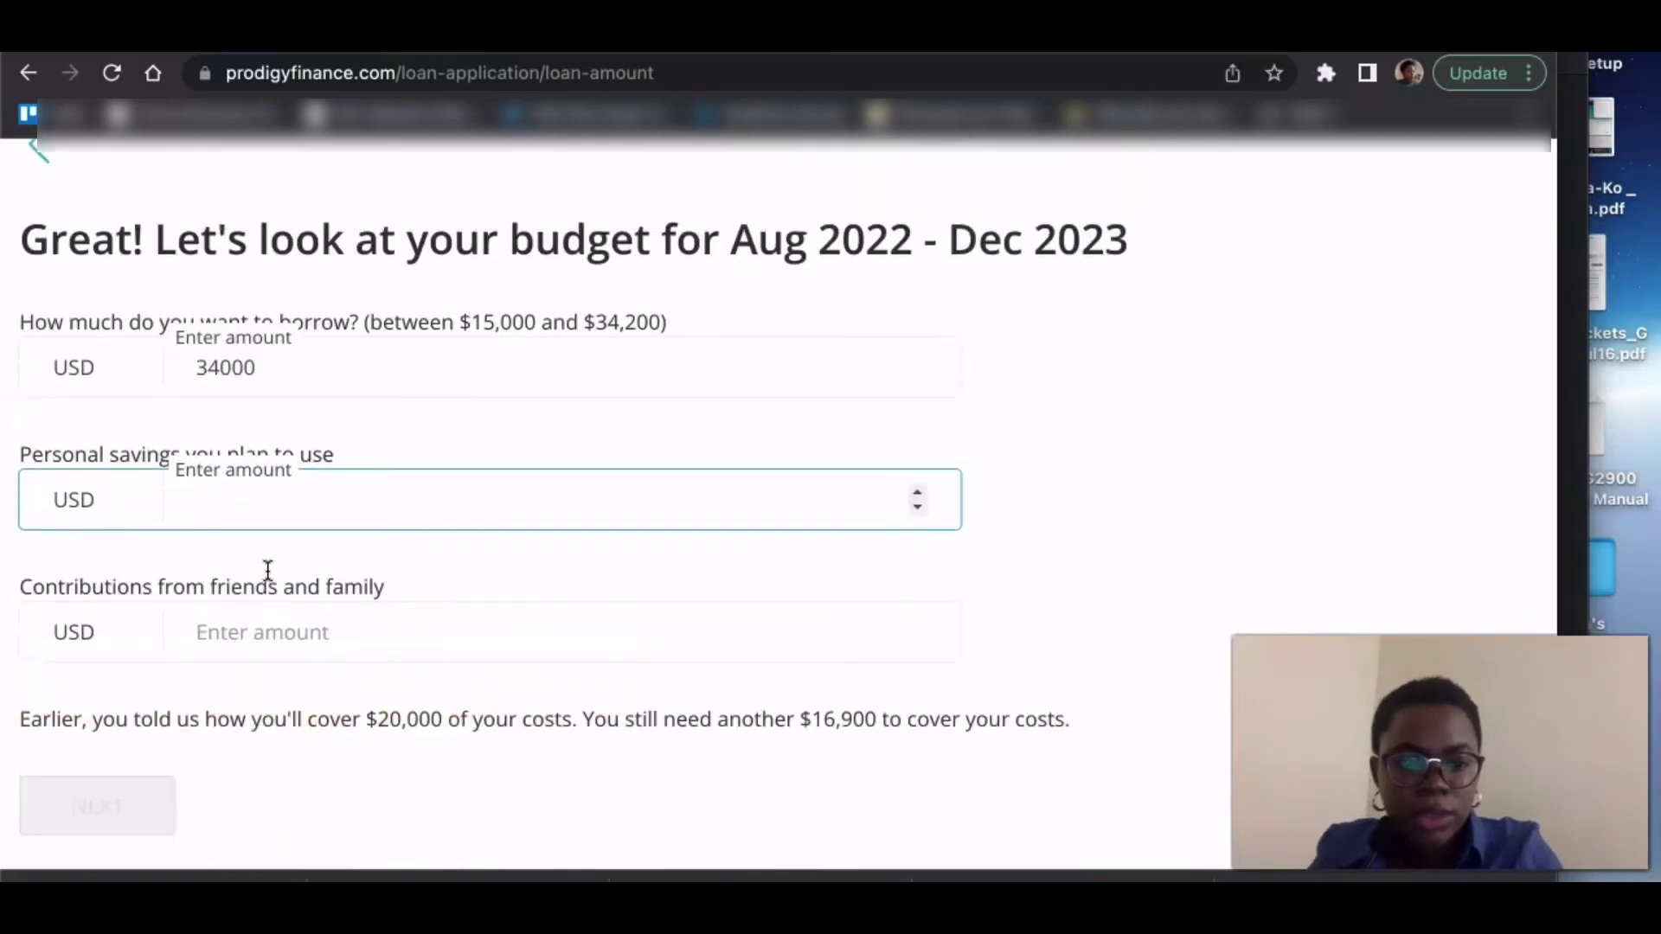
{"action": "type", "text": "10000"}
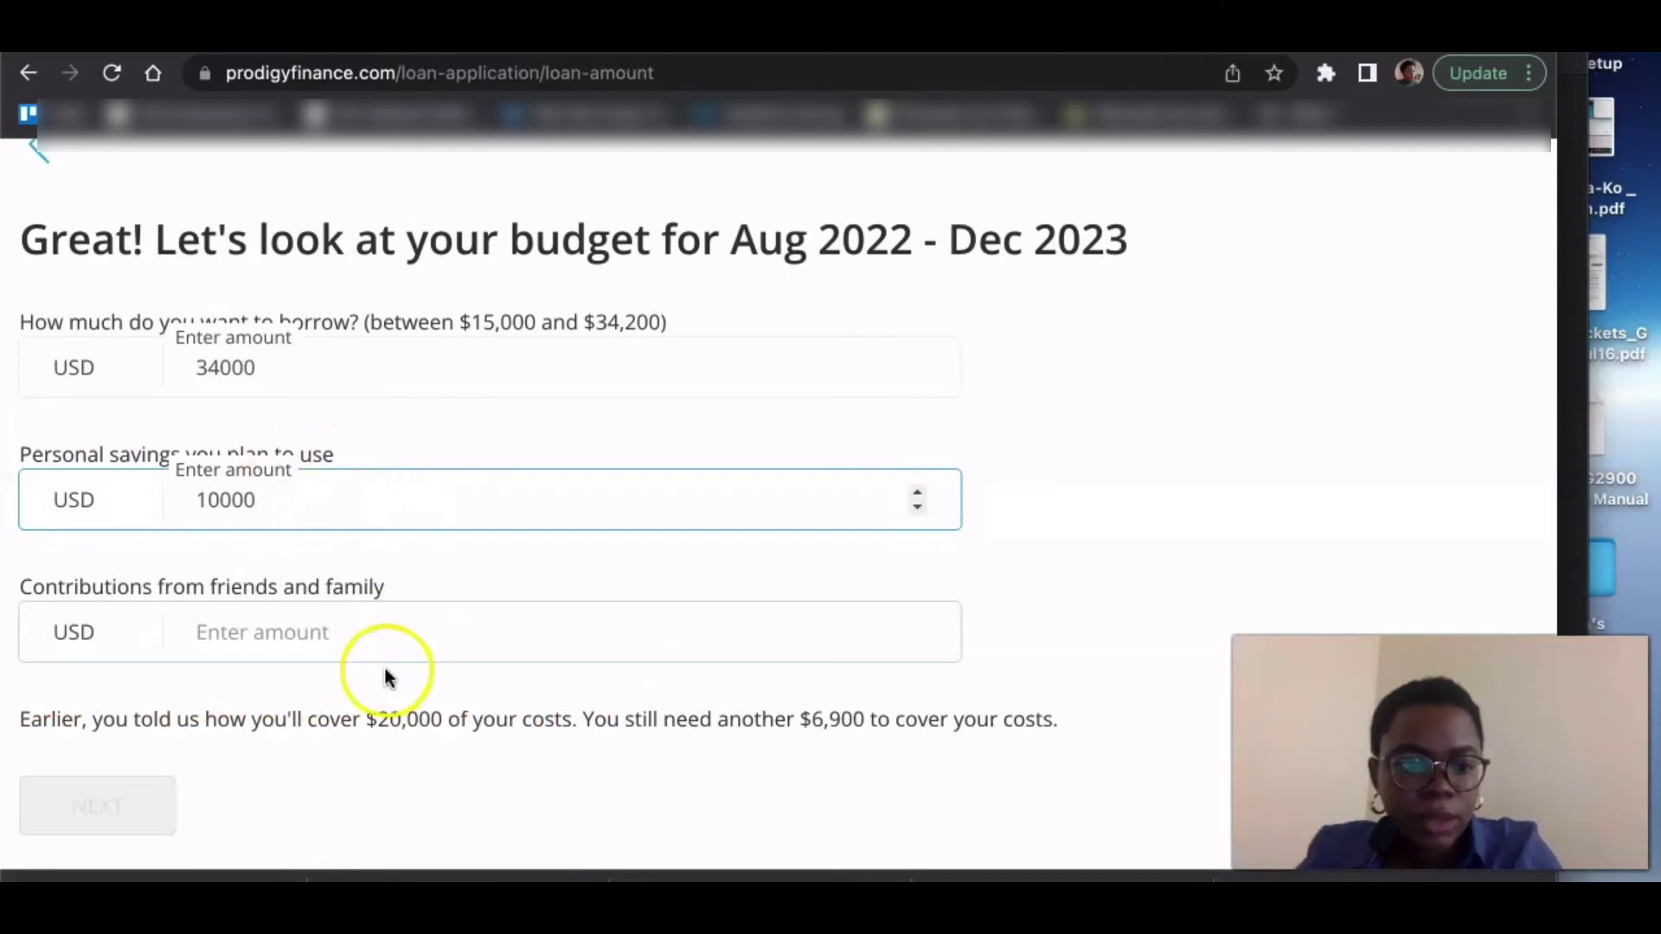
{"action": "left_click", "coordinate": [348, 639]}
{"action": "type", "text": "0"}
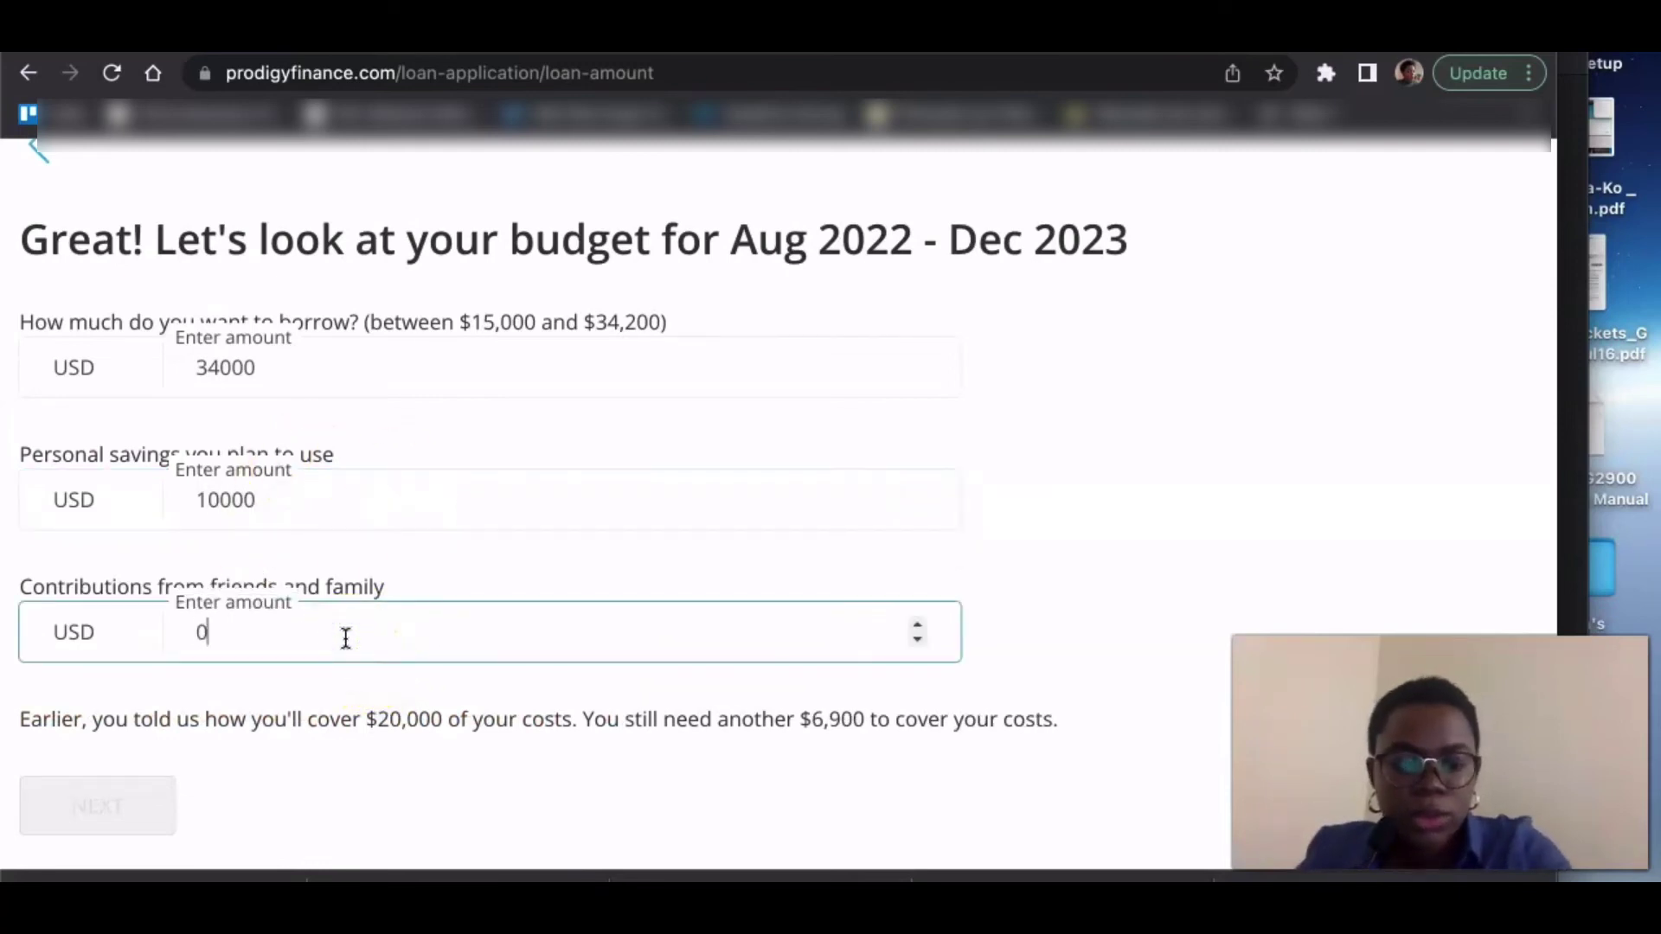
{"action": "left_click", "coordinate": [1199, 538]}
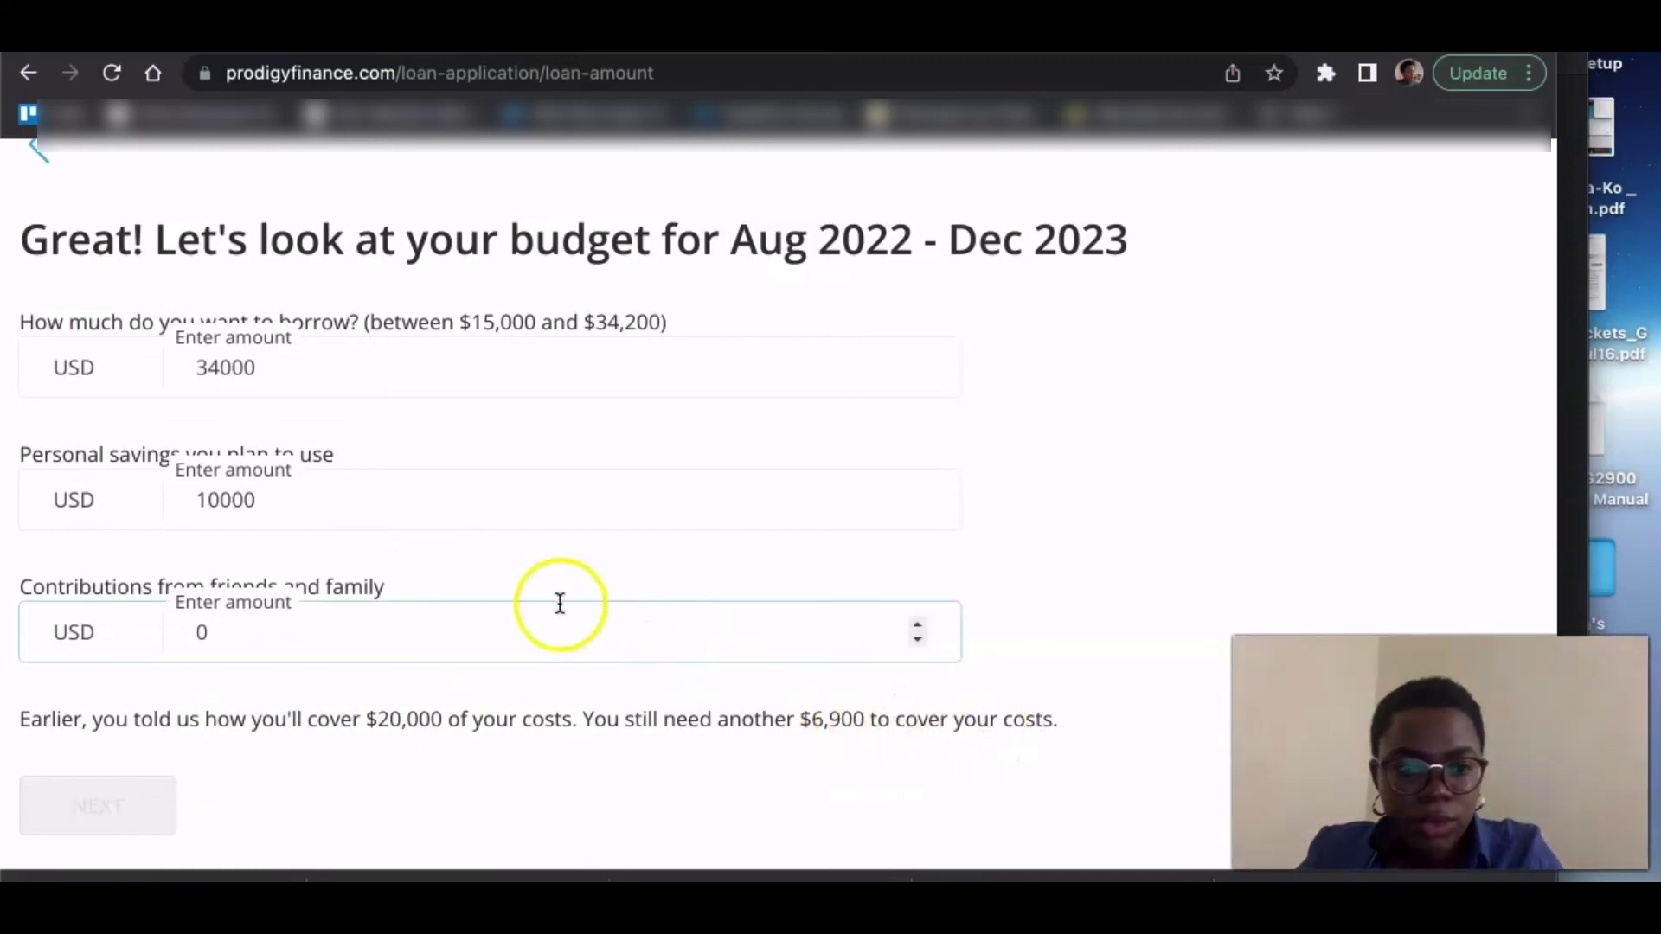
- Correct the personal savings amount to $17,000 and continue to the next question
{"action": "scroll", "coordinate": [449, 597], "scroll_direction": "down", "scroll_amount": 1}
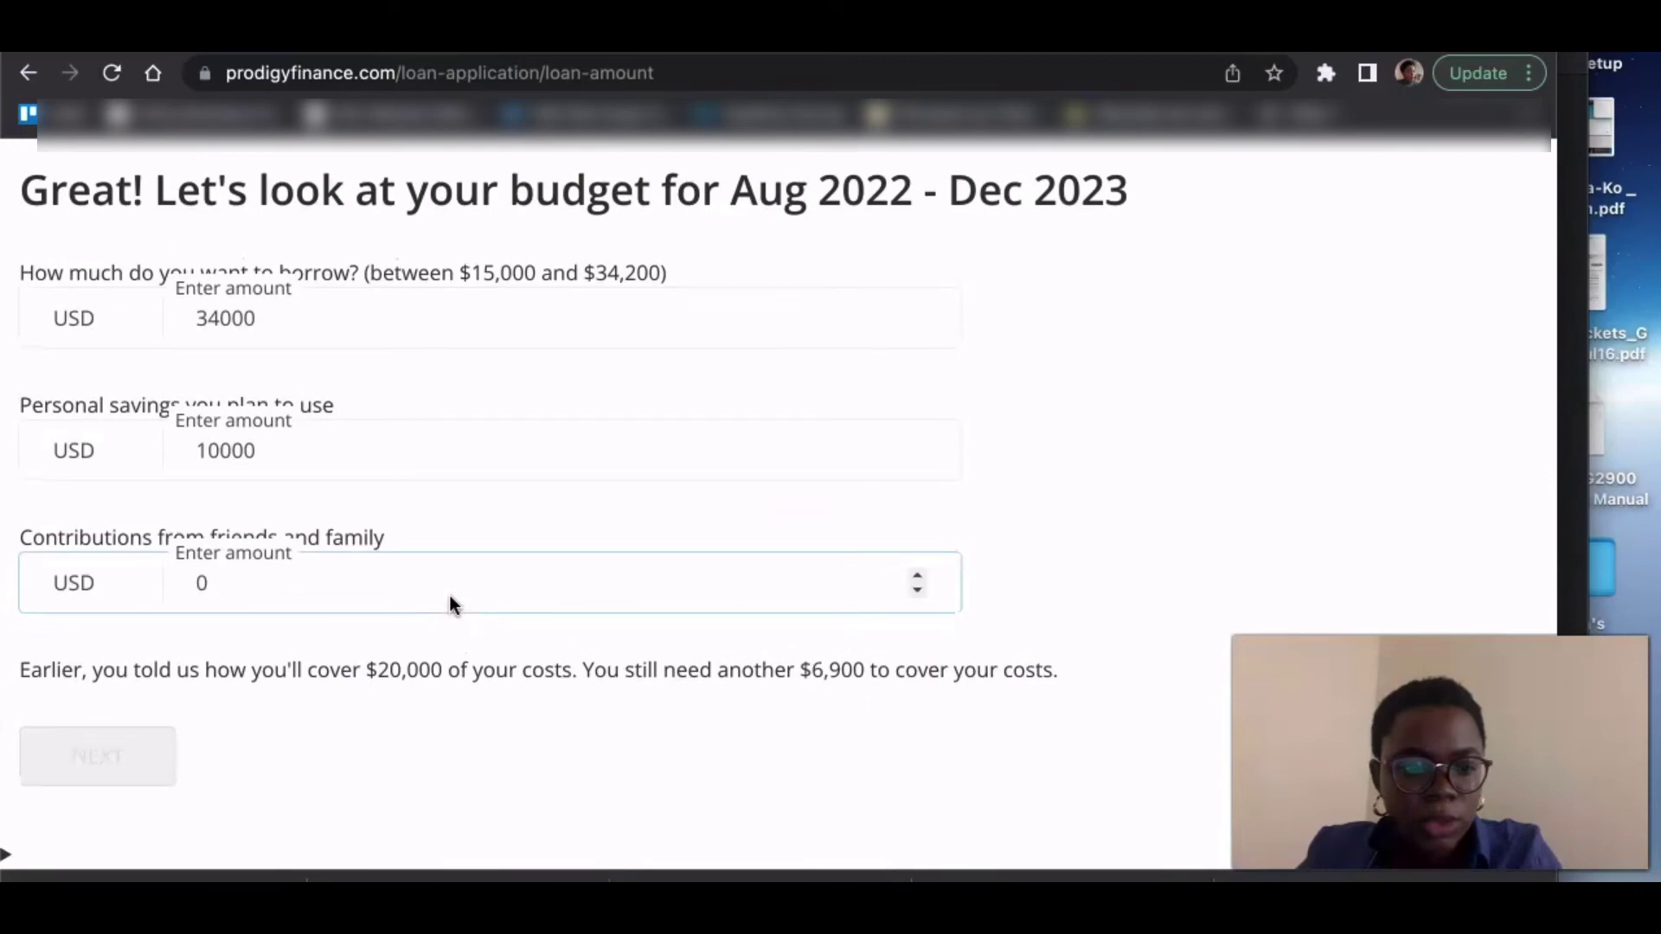
{"action": "scroll", "coordinate": [449, 595], "scroll_direction": "up", "scroll_amount": 1}
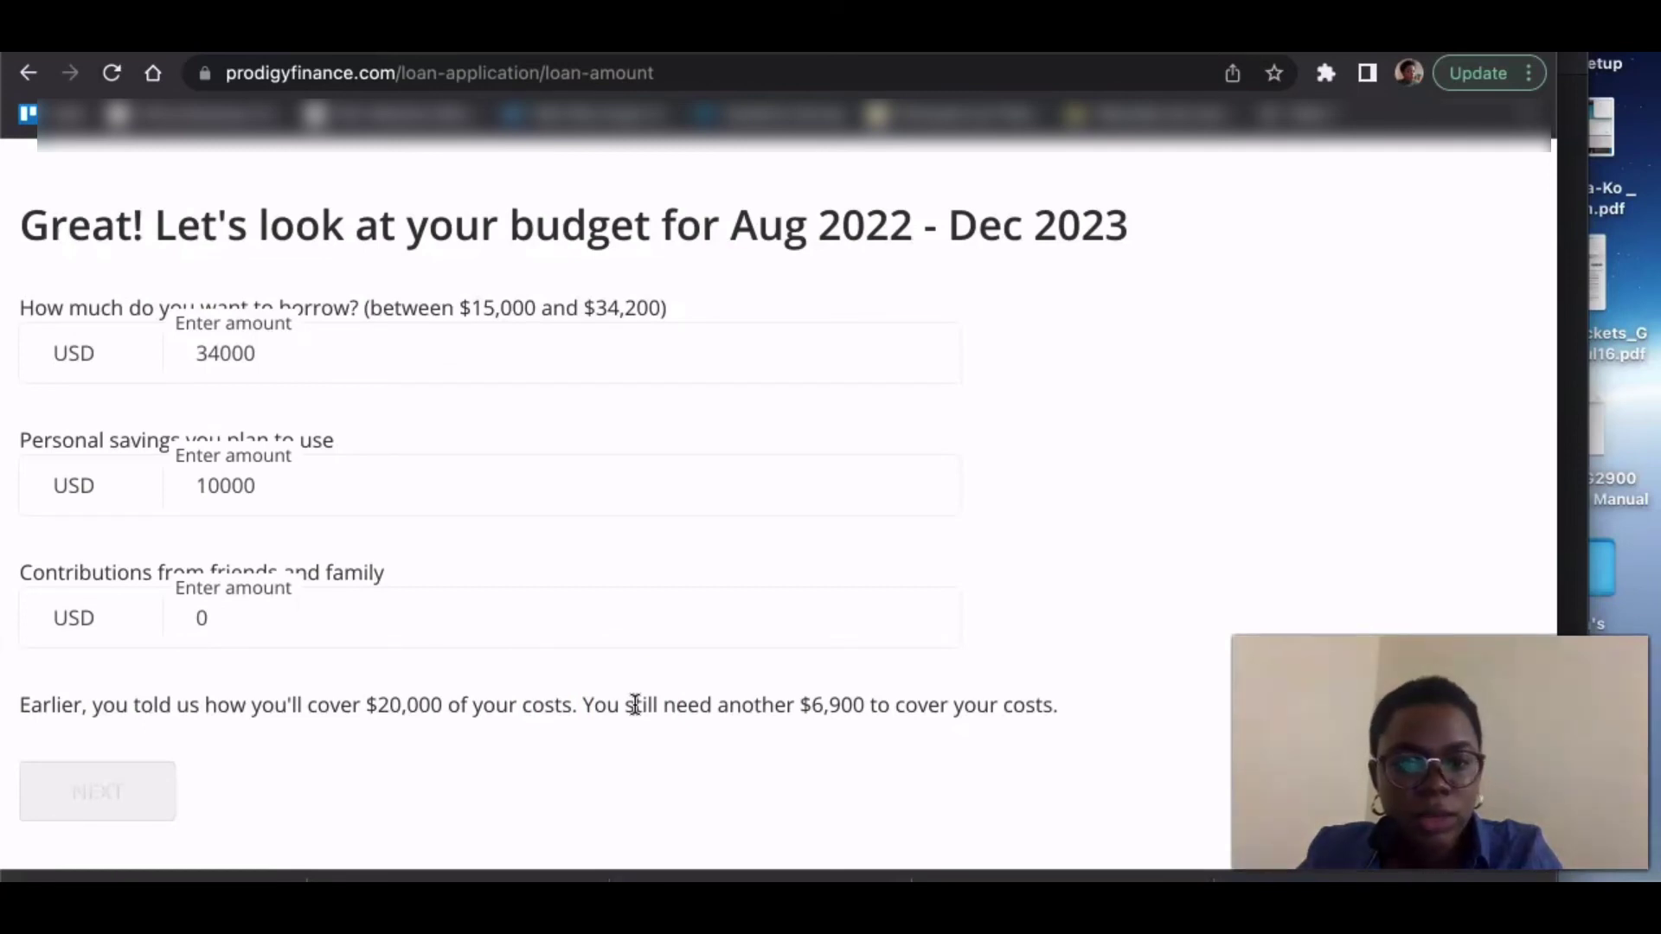
{"action": "left_click", "coordinate": [226, 491]}
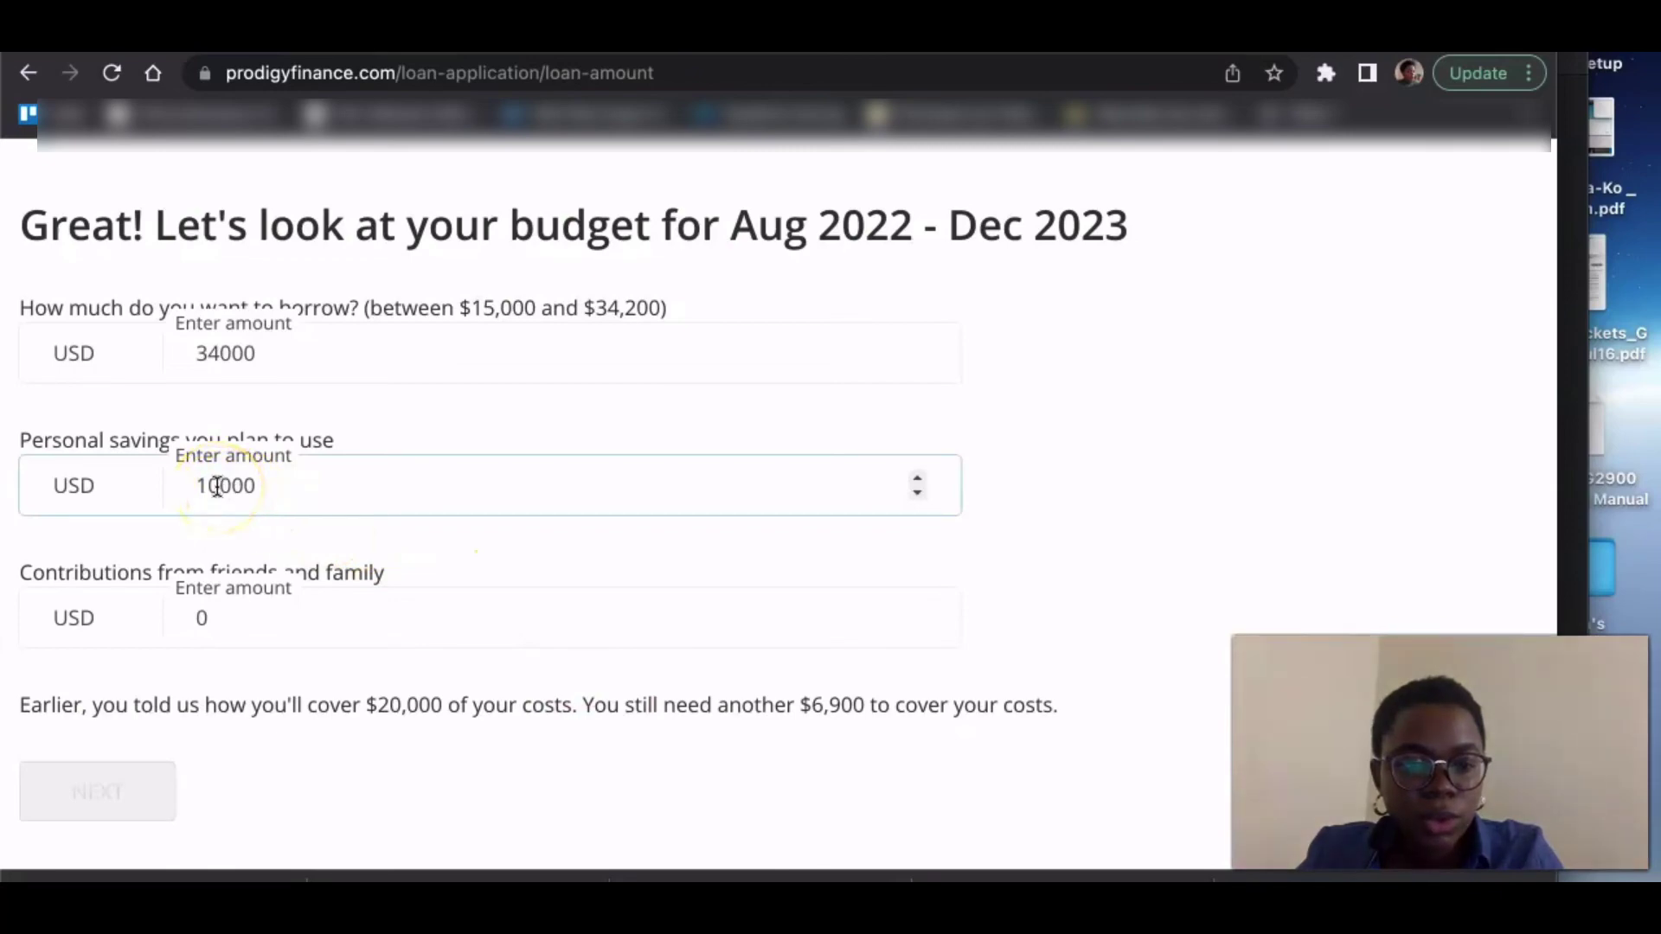
{"action": "left_click", "coordinate": [218, 486]}
{"action": "key", "text": "BackSpace"}
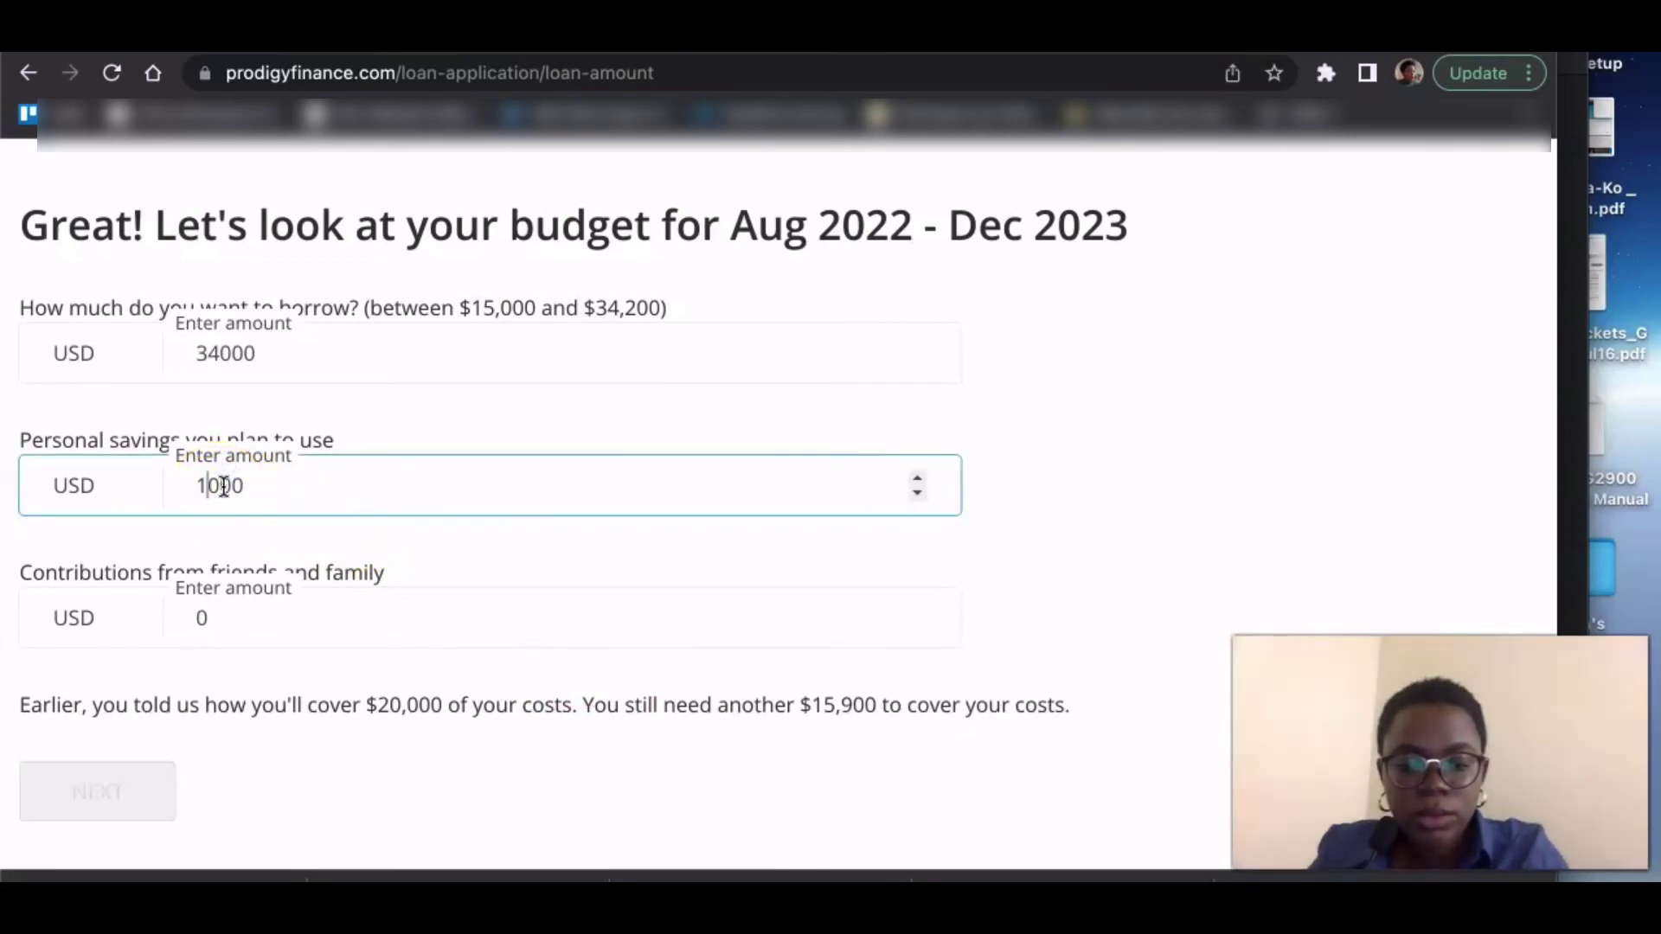
{"action": "type", "text": "7"}
{"action": "left_click", "coordinate": [721, 464]}
{"action": "left_click", "coordinate": [1218, 356]}
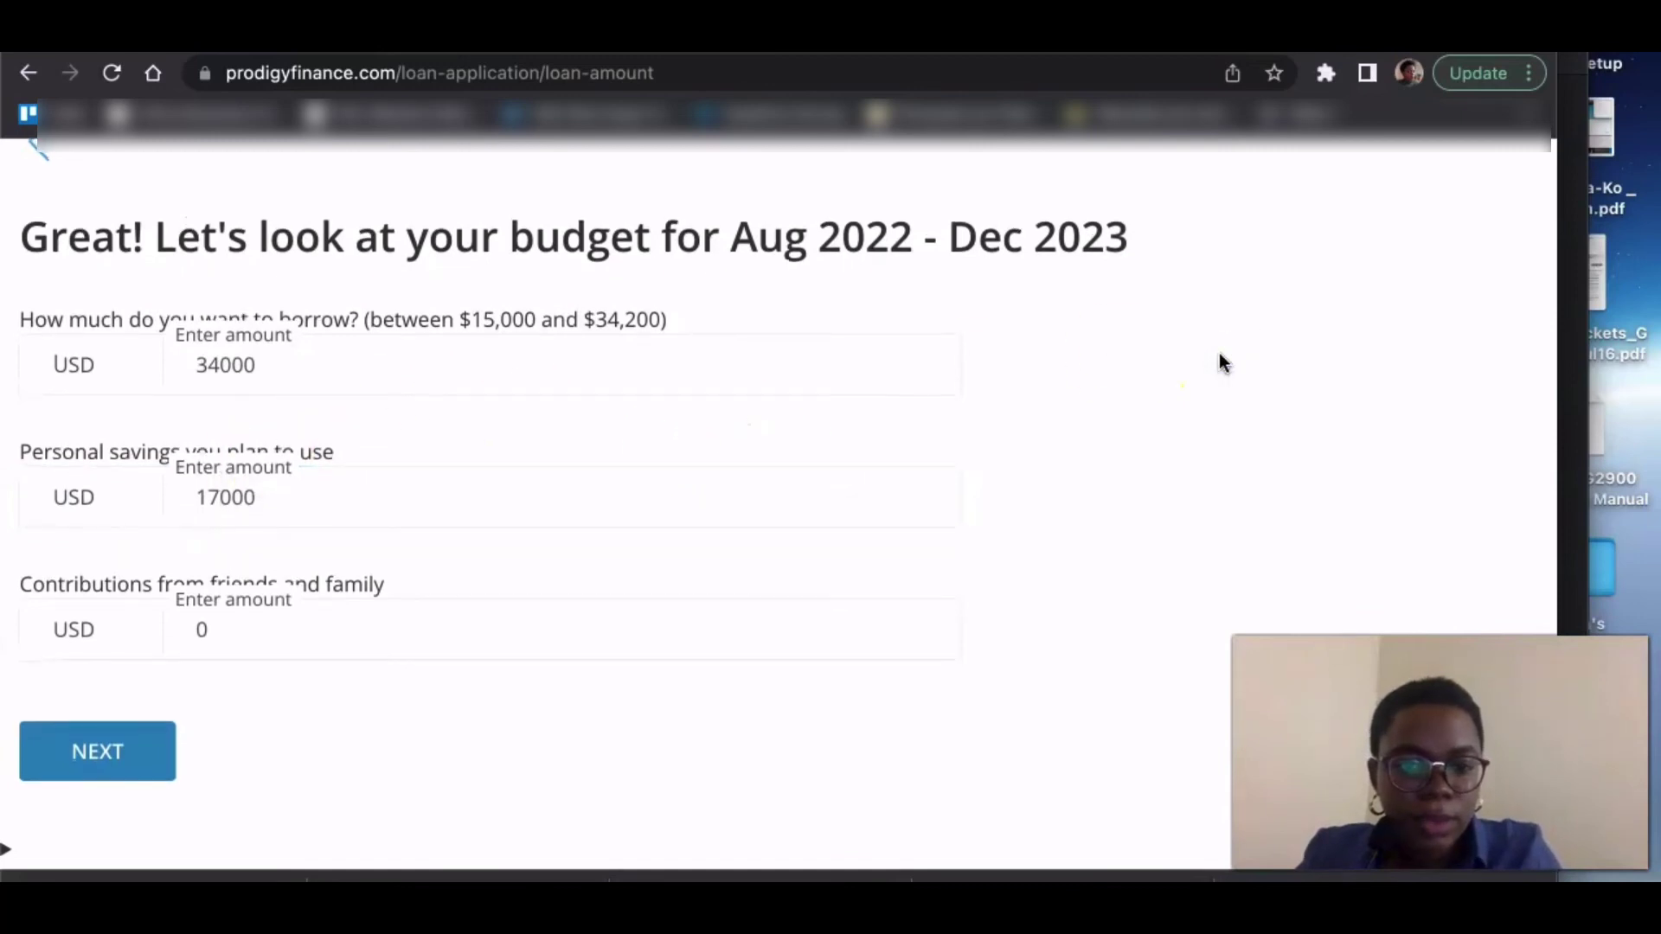
{"action": "left_click", "coordinate": [237, 484]}
{"action": "left_click", "coordinate": [231, 290]}
{"action": "left_click", "coordinate": [119, 785]}
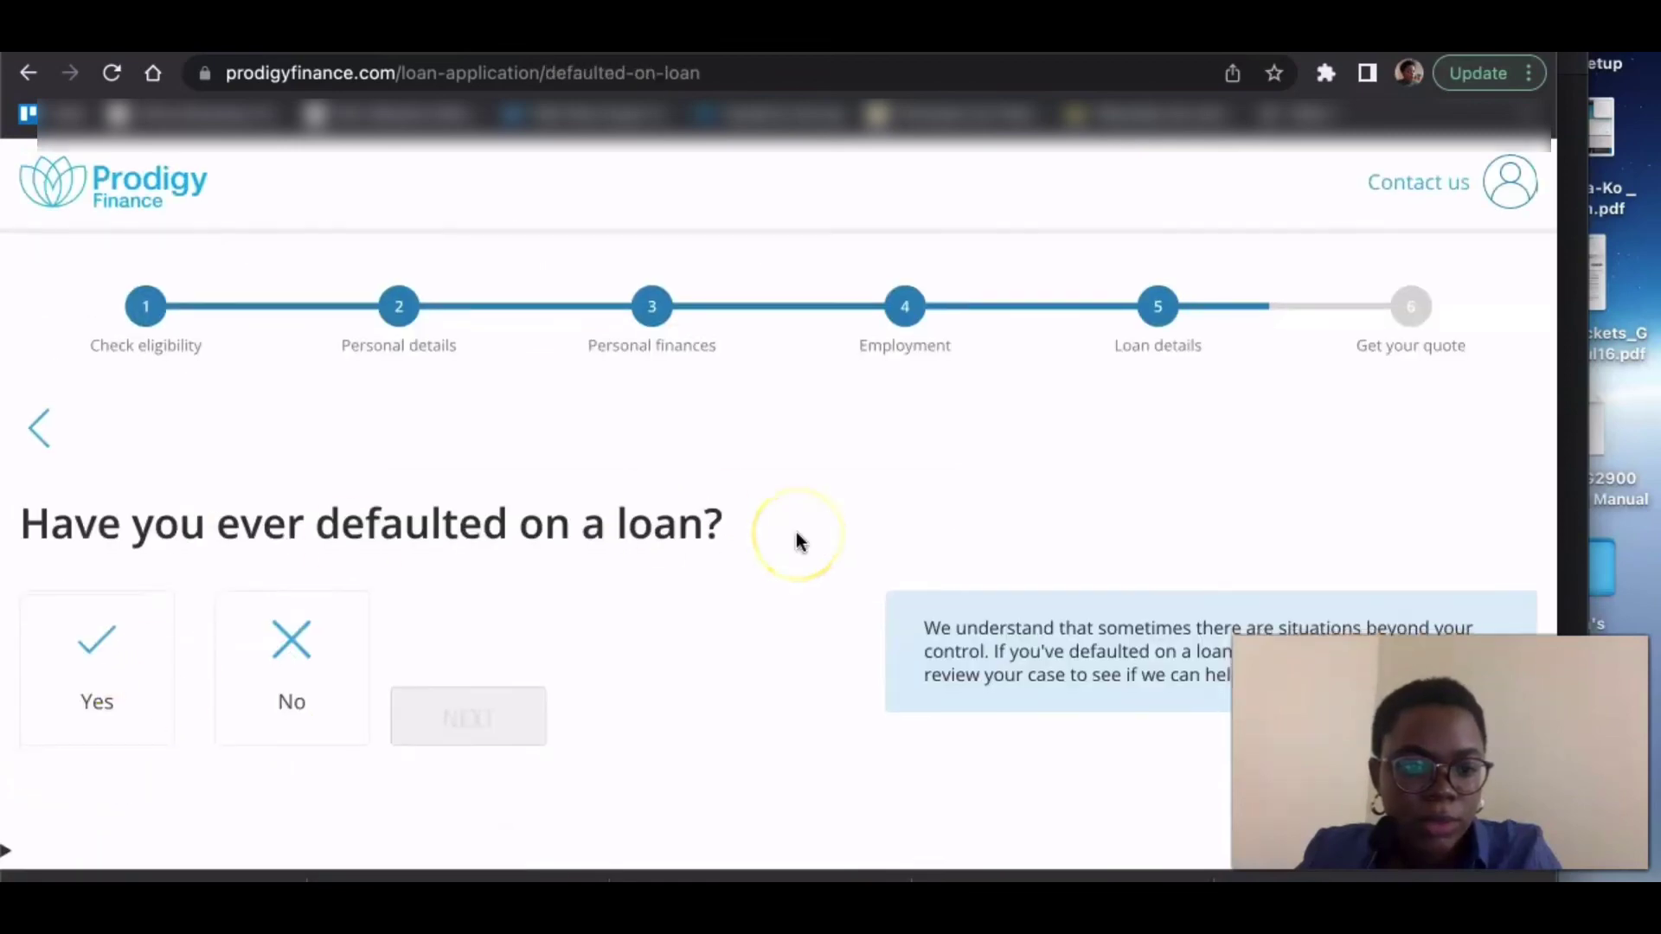
- Answer No to loan defaults and criminal record, confirm no bankruptcy, and submit for review
{"action": "left_click", "coordinate": [319, 670]}
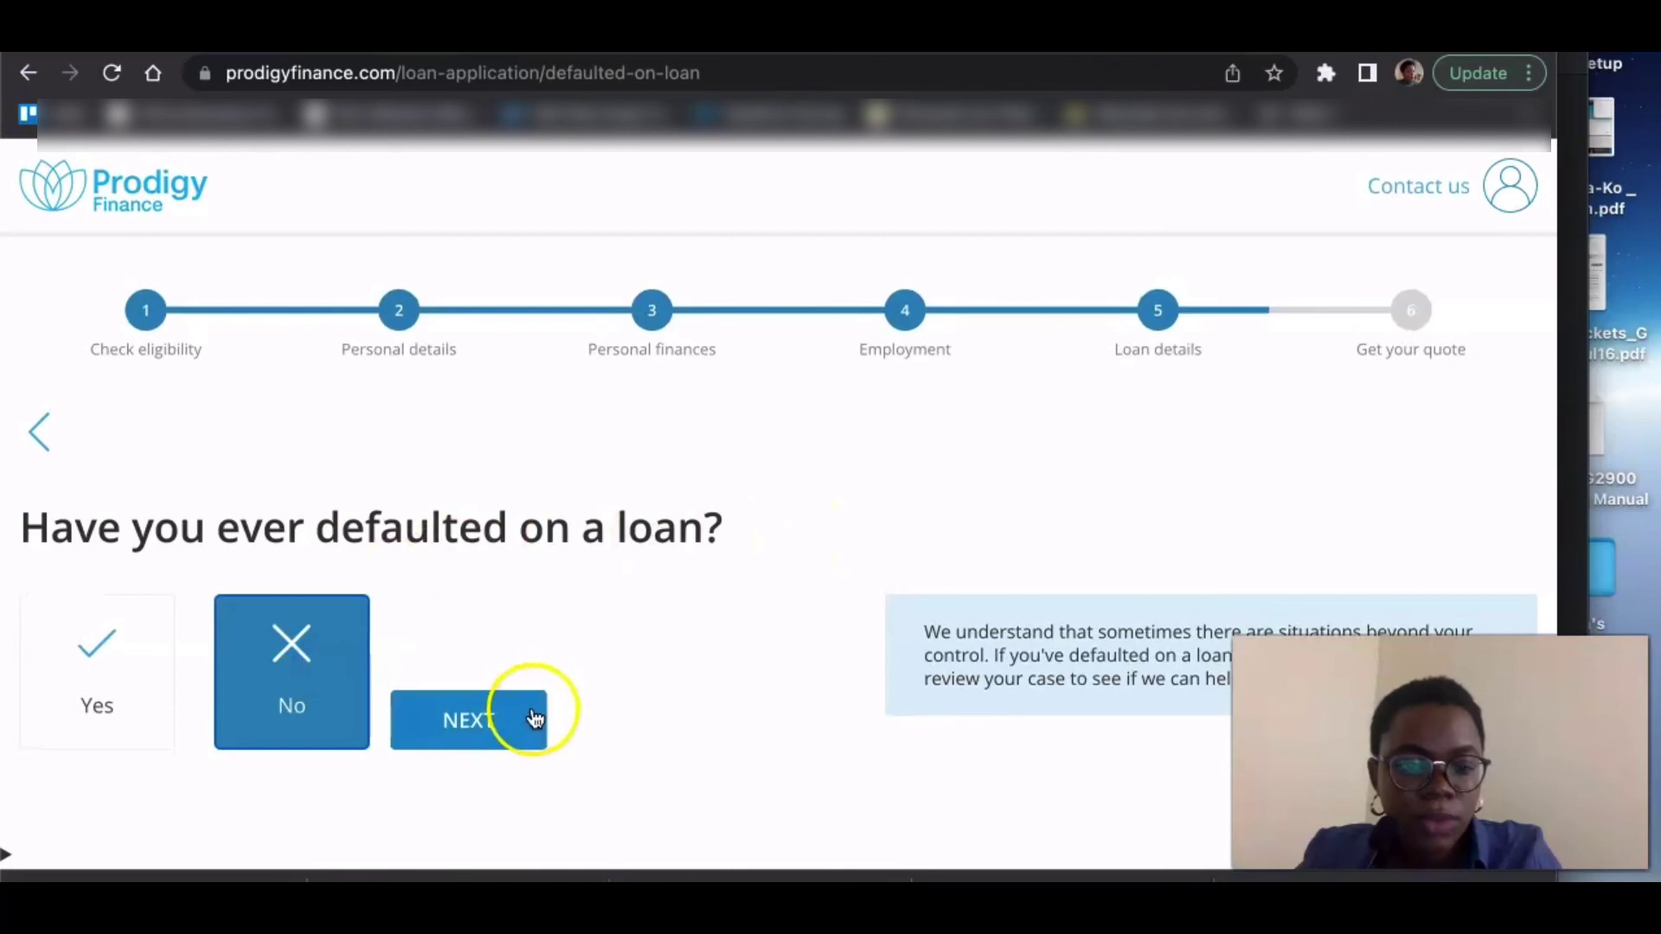
{"action": "left_click", "coordinate": [532, 718]}
{"action": "left_click", "coordinate": [283, 675]}
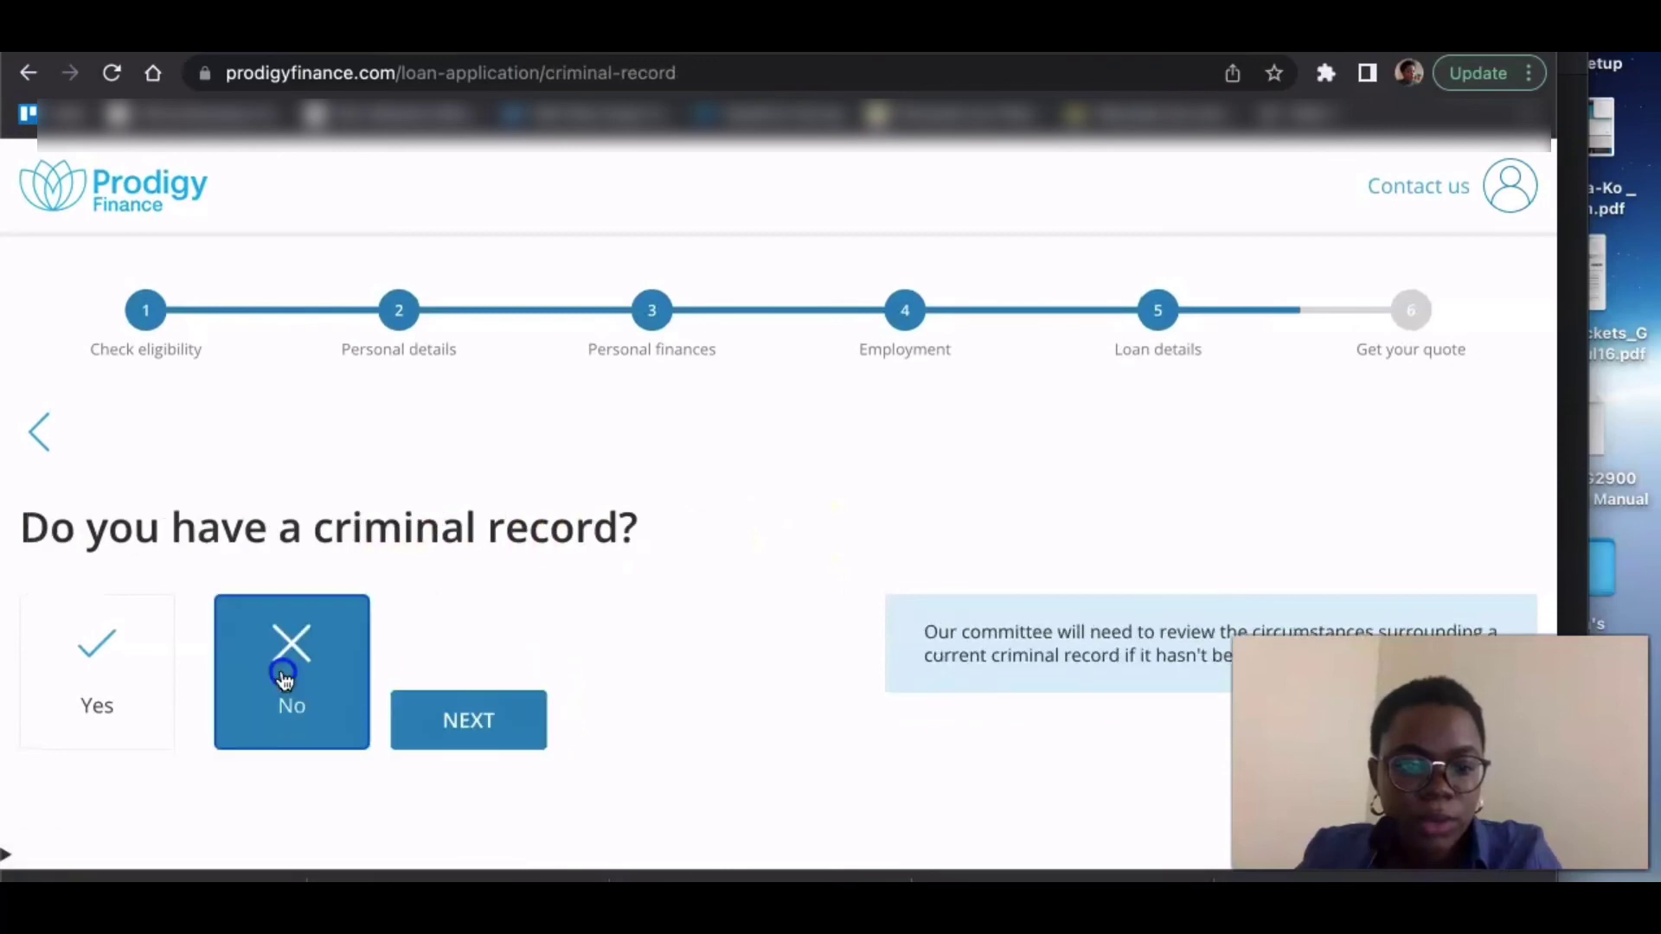
{"action": "left_click", "coordinate": [530, 717]}
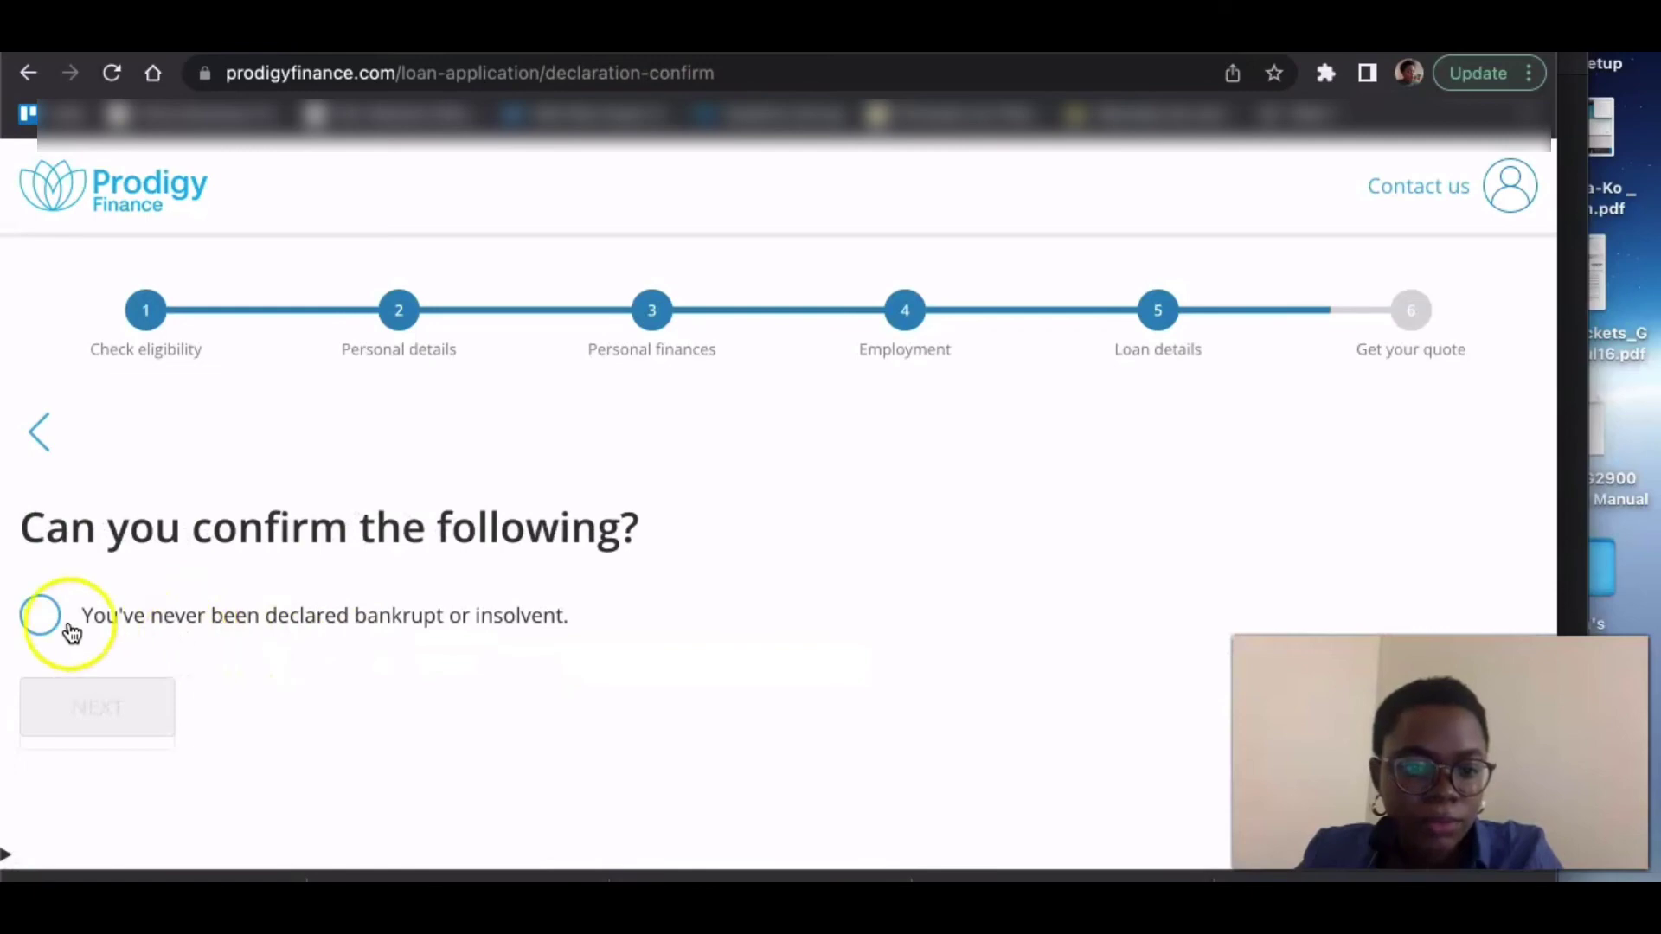
{"action": "left_click", "coordinate": [41, 618]}
{"action": "left_click", "coordinate": [82, 682]}
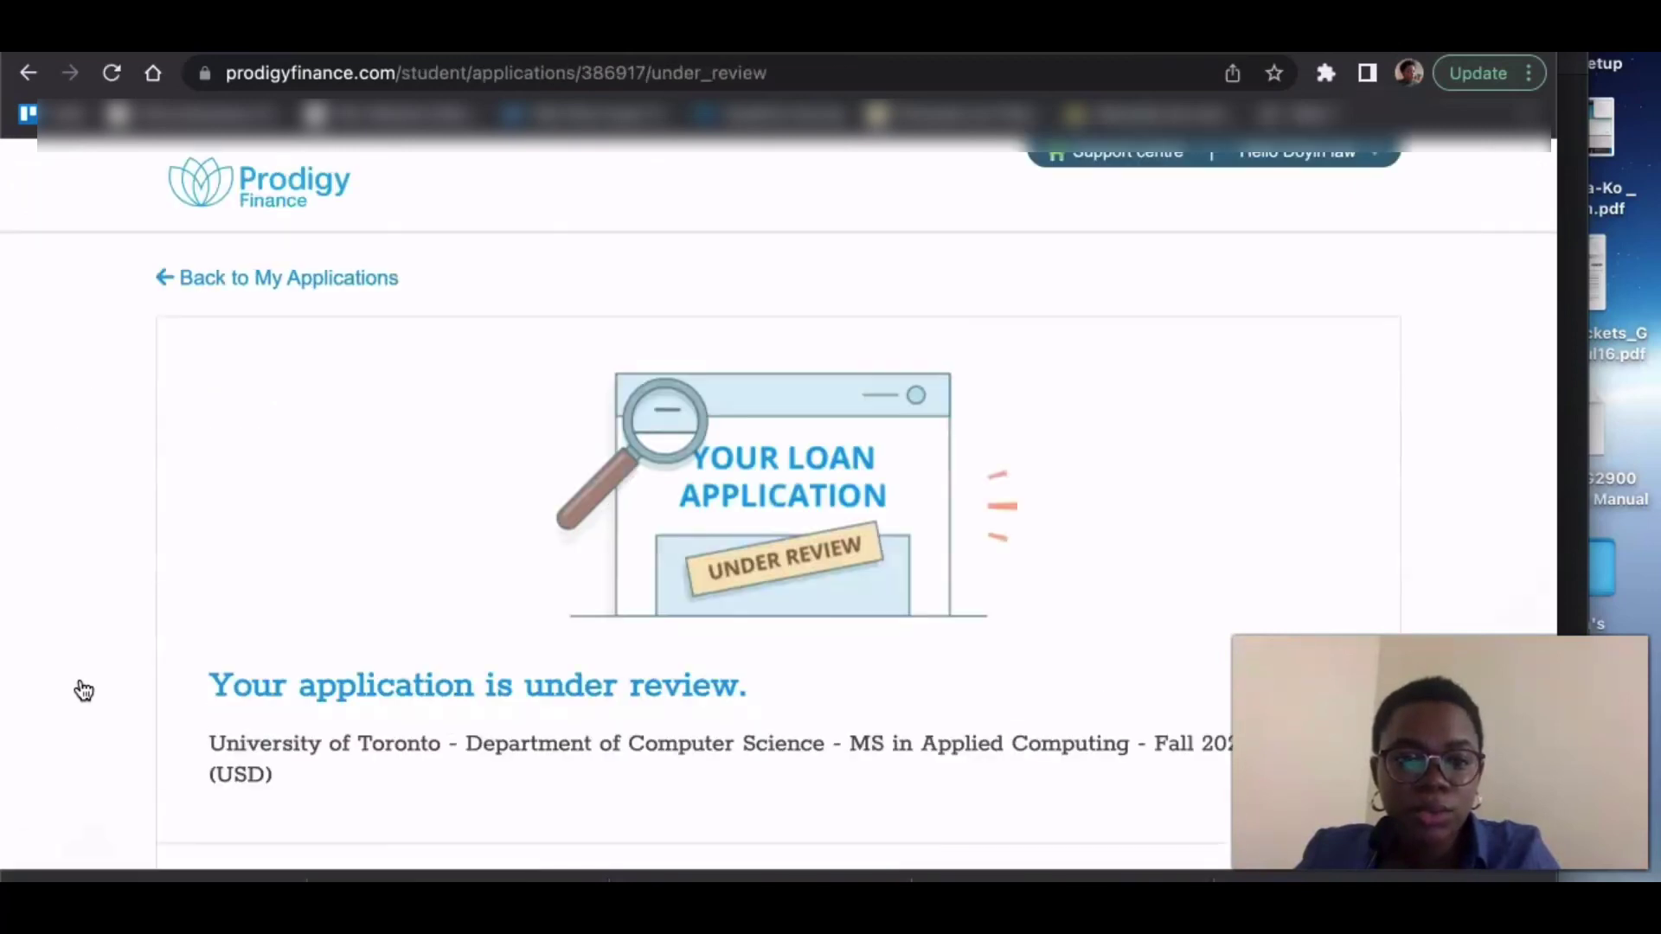
{"action": "scroll", "coordinate": [83, 690], "scroll_direction": "down", "scroll_amount": 1}
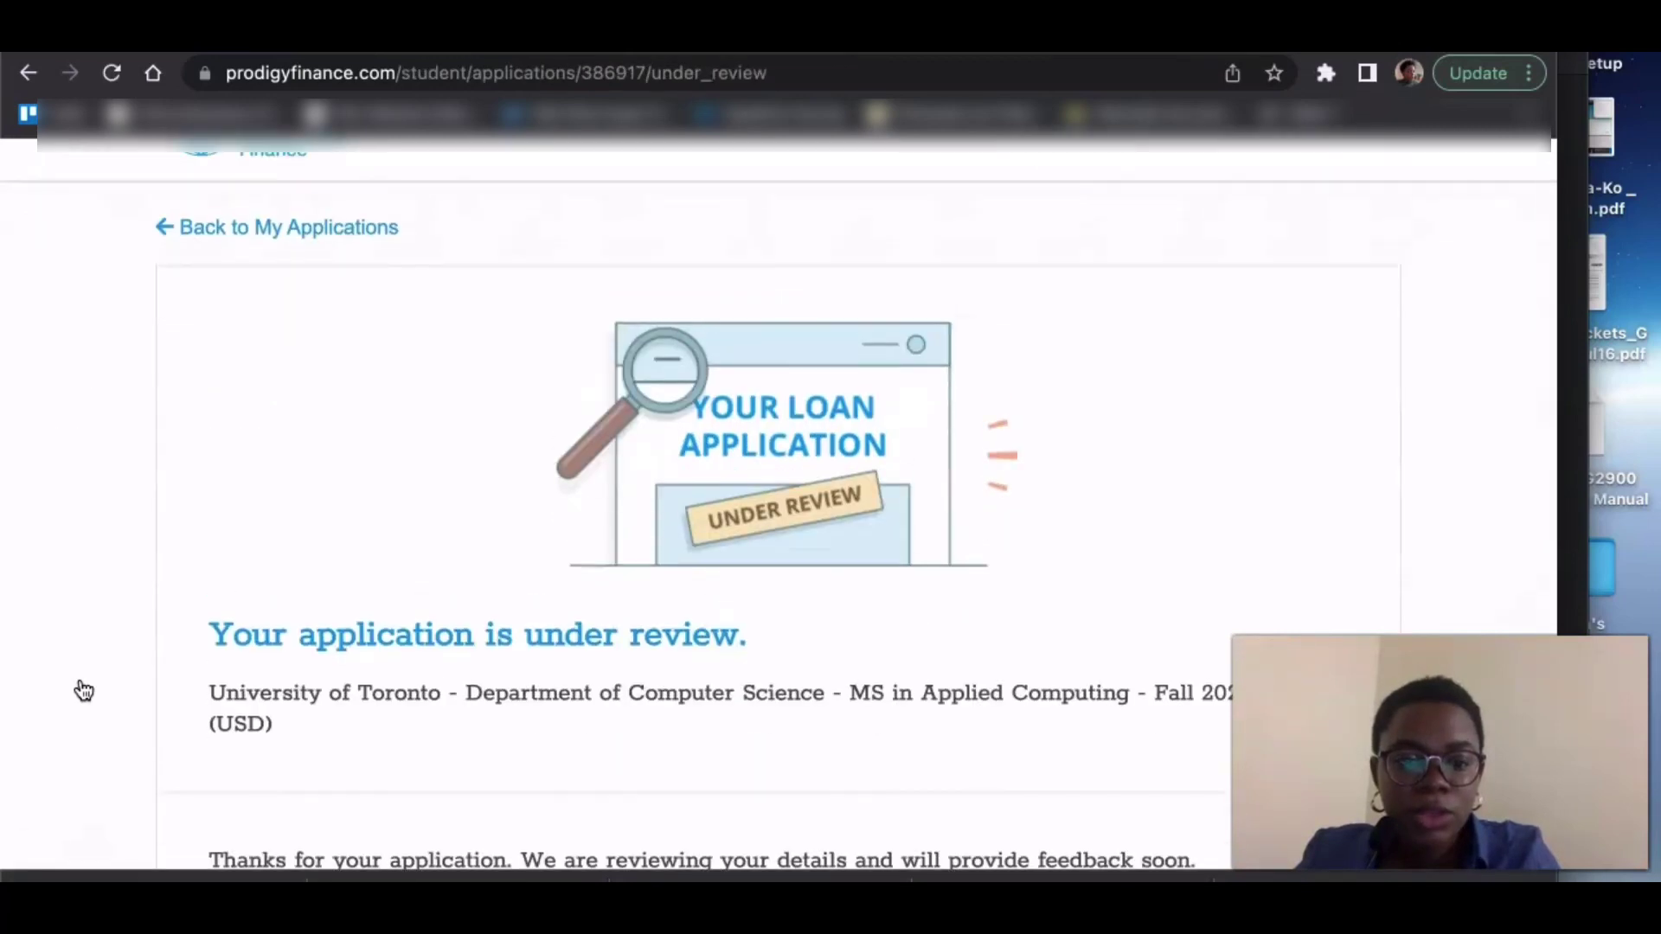
{"action": "scroll", "coordinate": [83, 689], "scroll_direction": "down", "scroll_amount": 2}
{"action": "scroll", "coordinate": [83, 689], "scroll_direction": "up", "scroll_amount": 2}
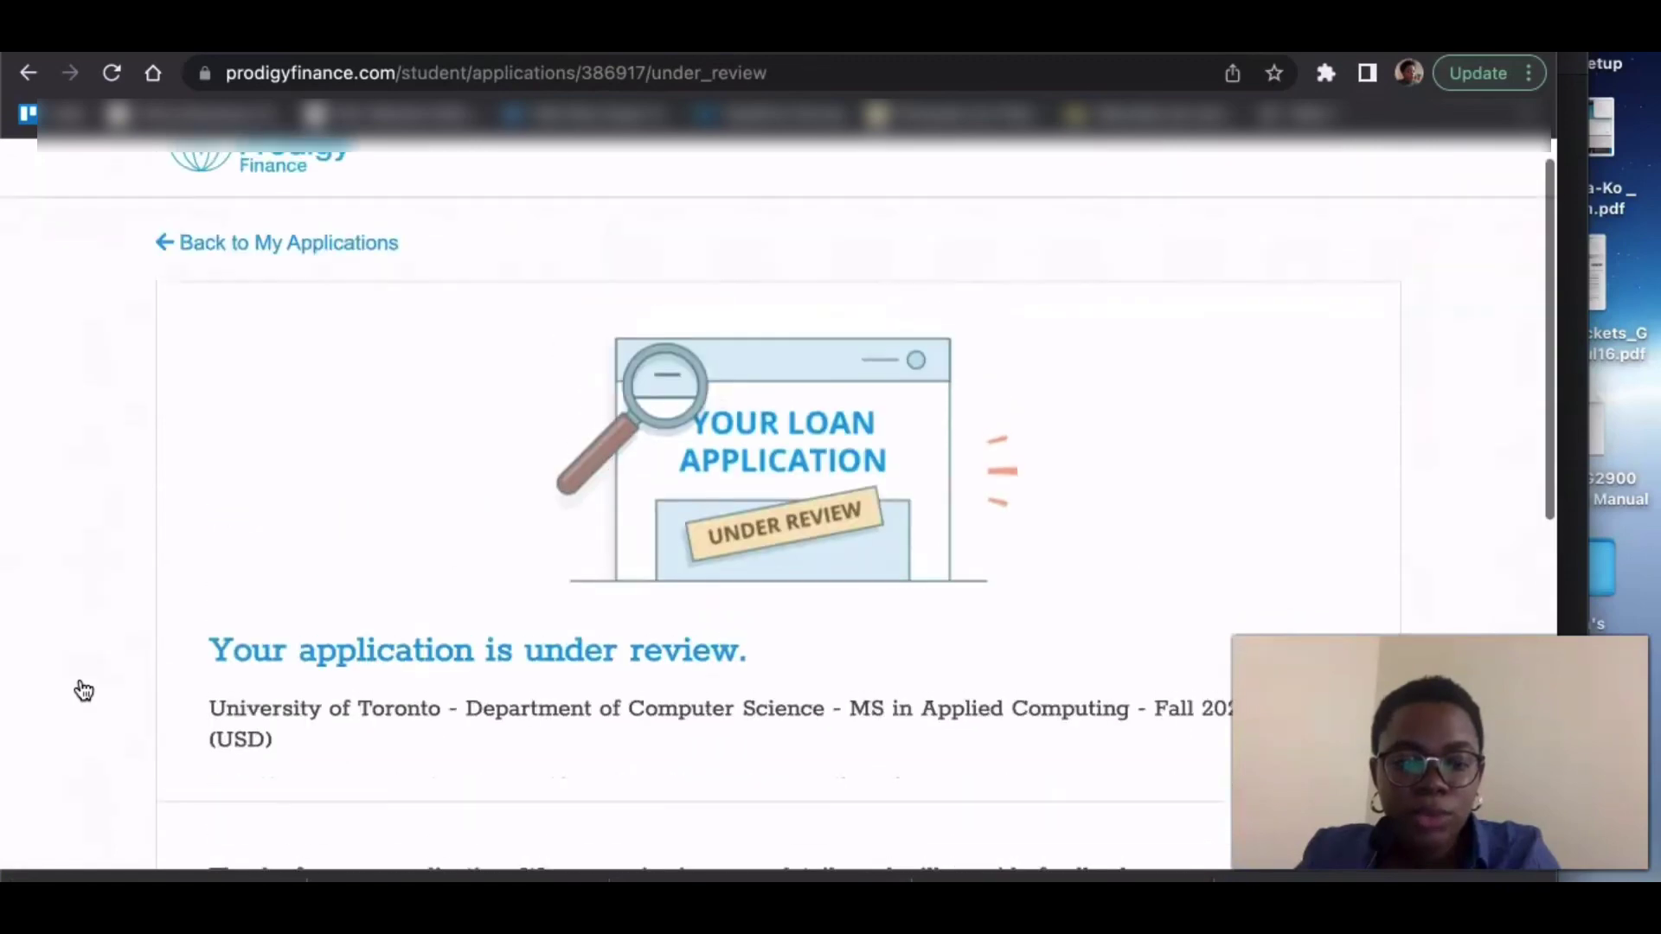